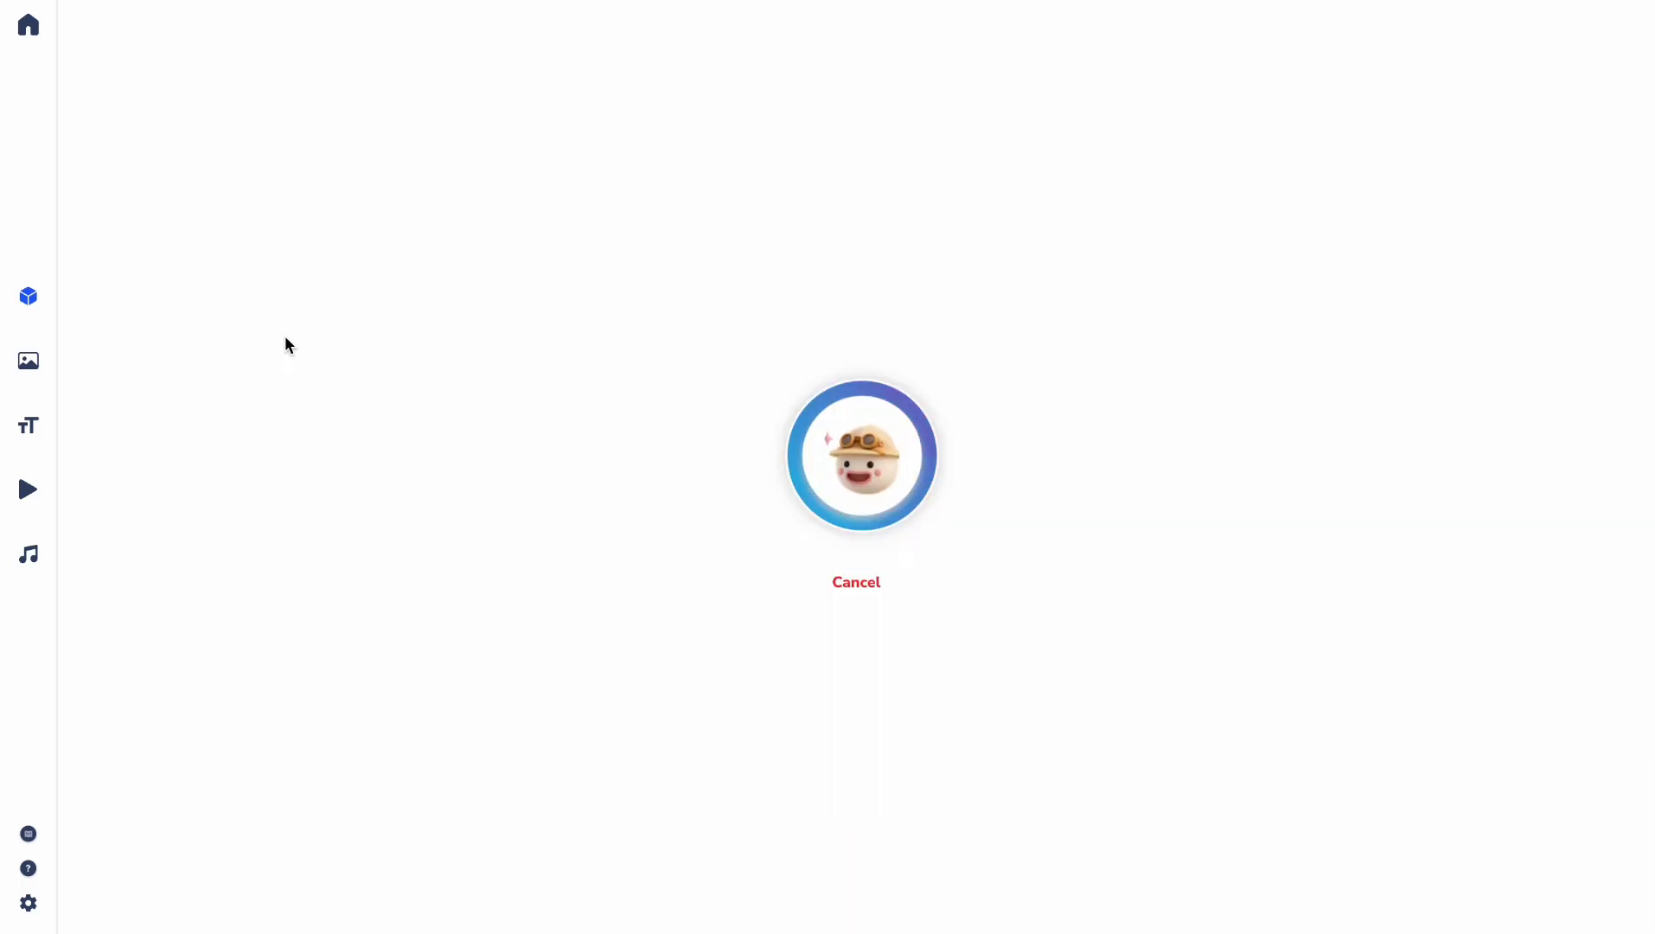
Step: Add the Human Heart 3D model to the scene and scale it up until it dominates the grid
click(465, 204)
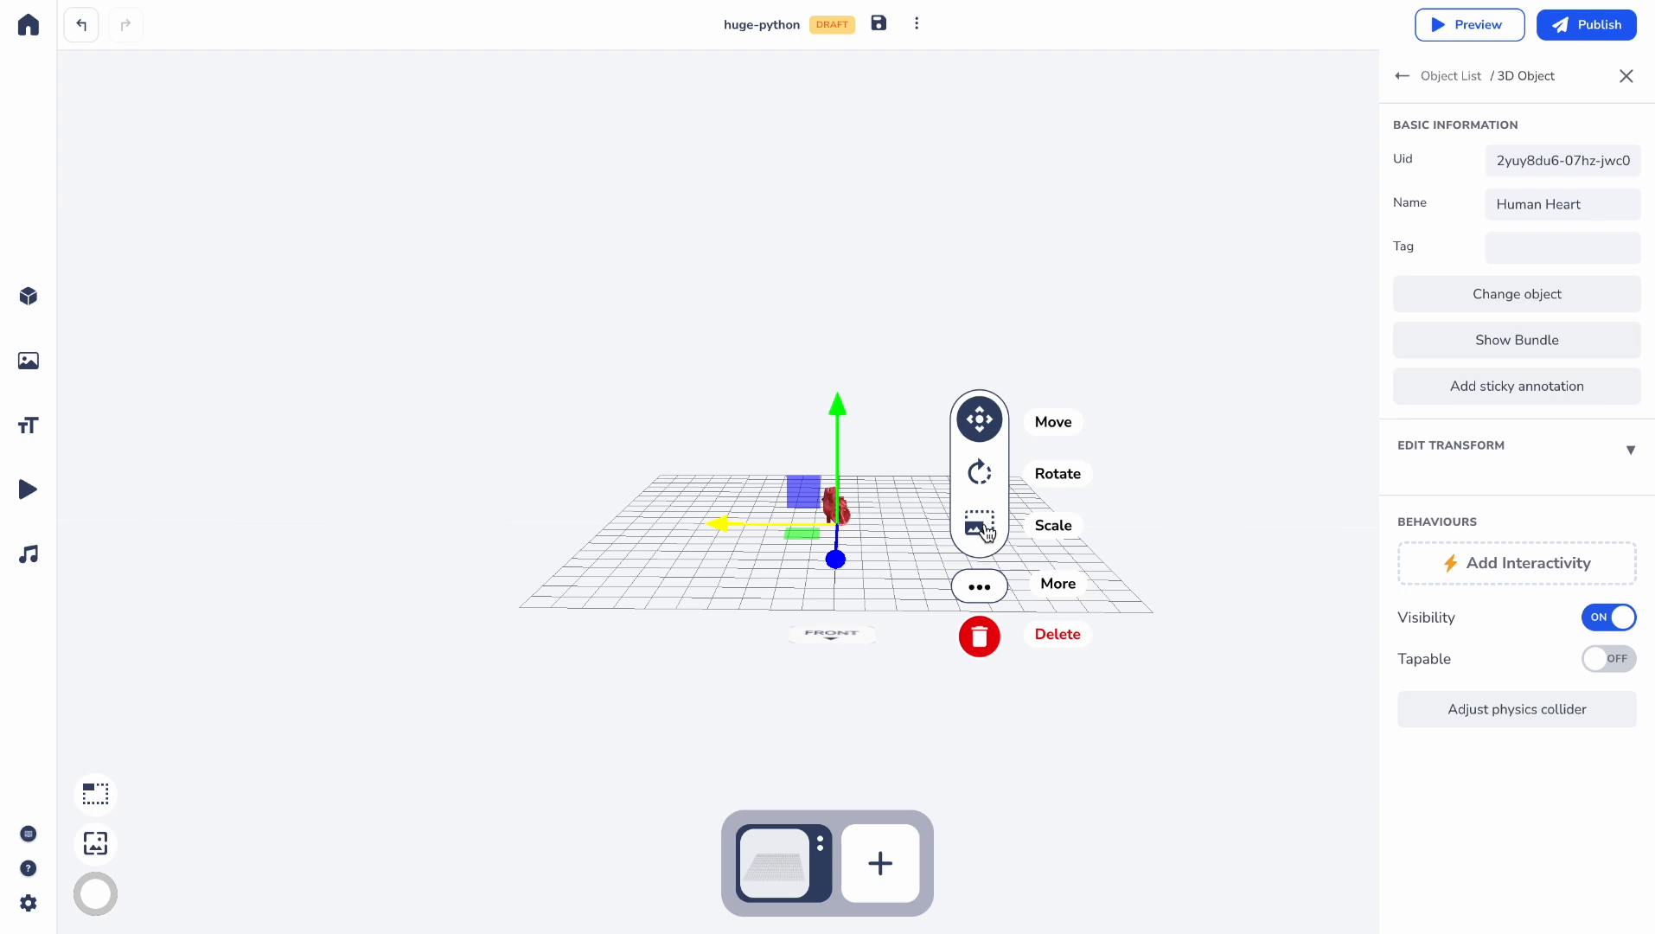
drag(862, 522, 1030, 549)
click(1109, 285)
drag(1099, 408, 1102, 400)
scroll(1001, 309, up, 2)
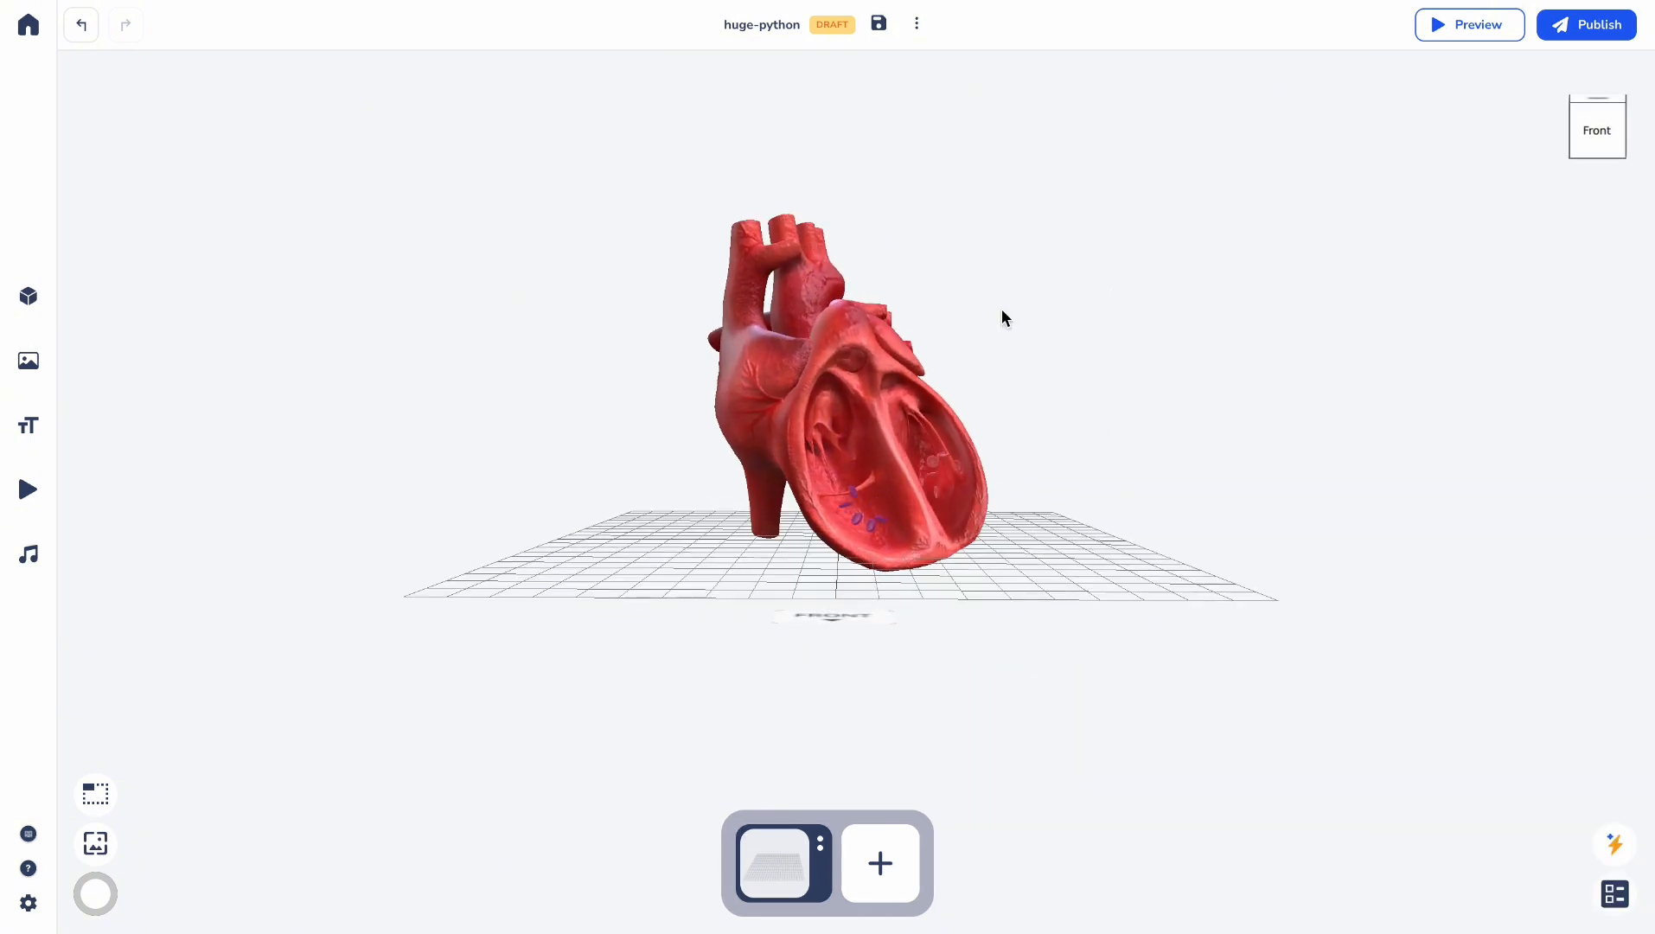
scroll(1001, 308, up, 2)
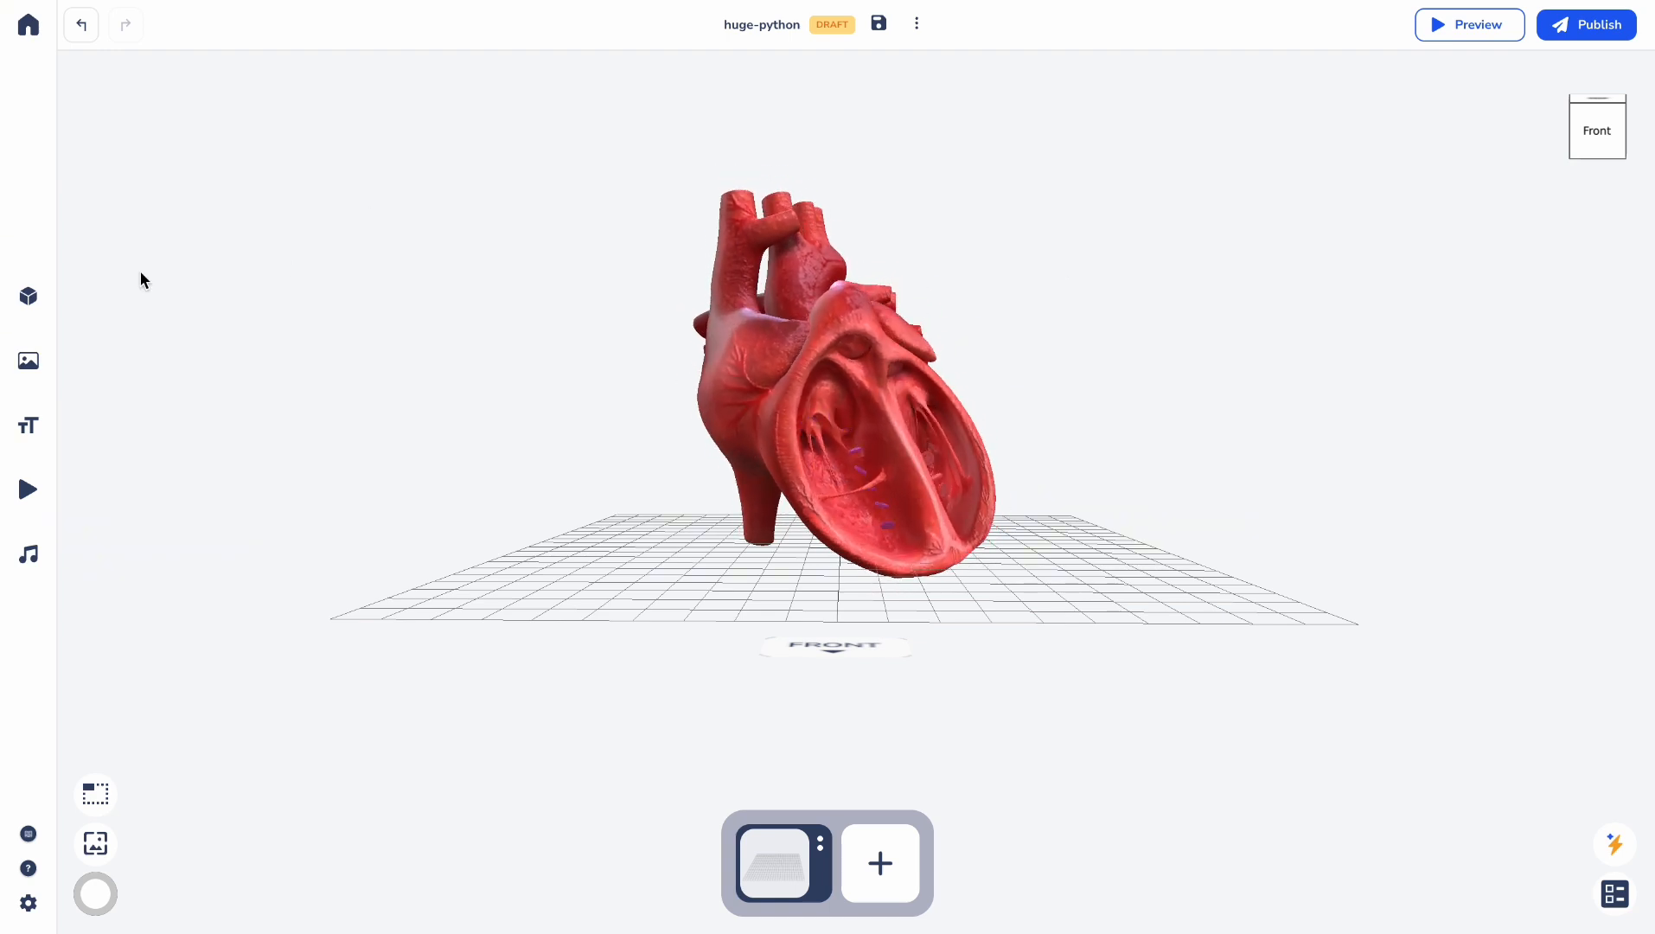
Step: Set up a down-sloping left-line annotation titled "Superior vena cava" with the description "Brings deoxygenated blood from the upper body to the right atrium"
mouse_move(5, 230)
click(91, 427)
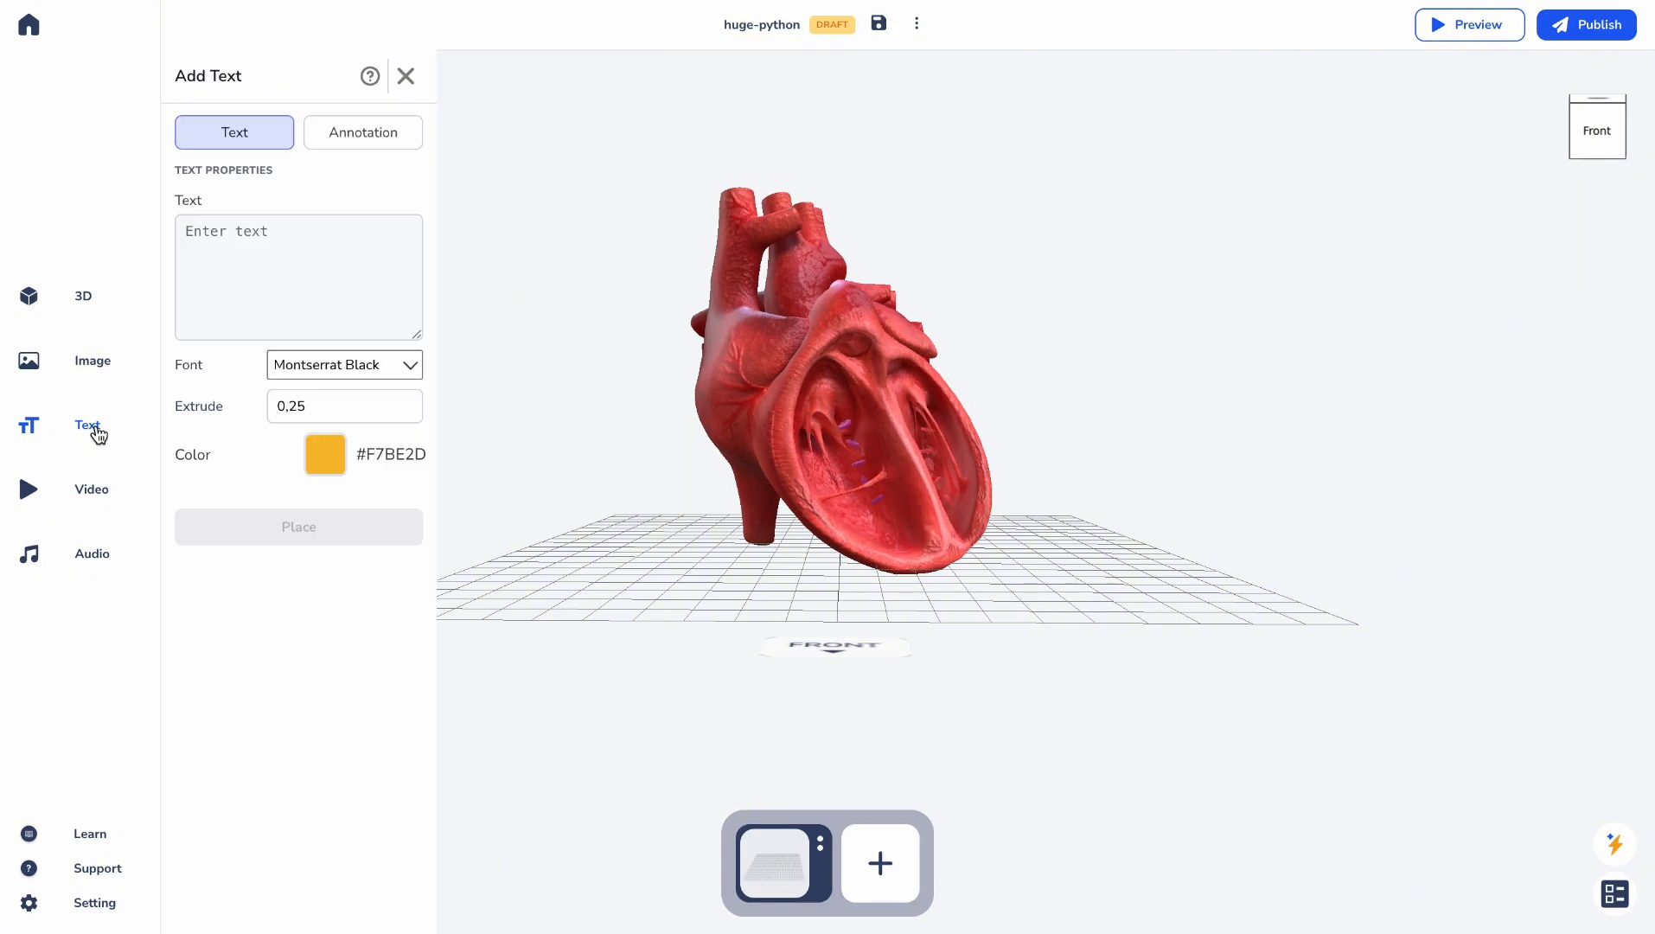
click(282, 135)
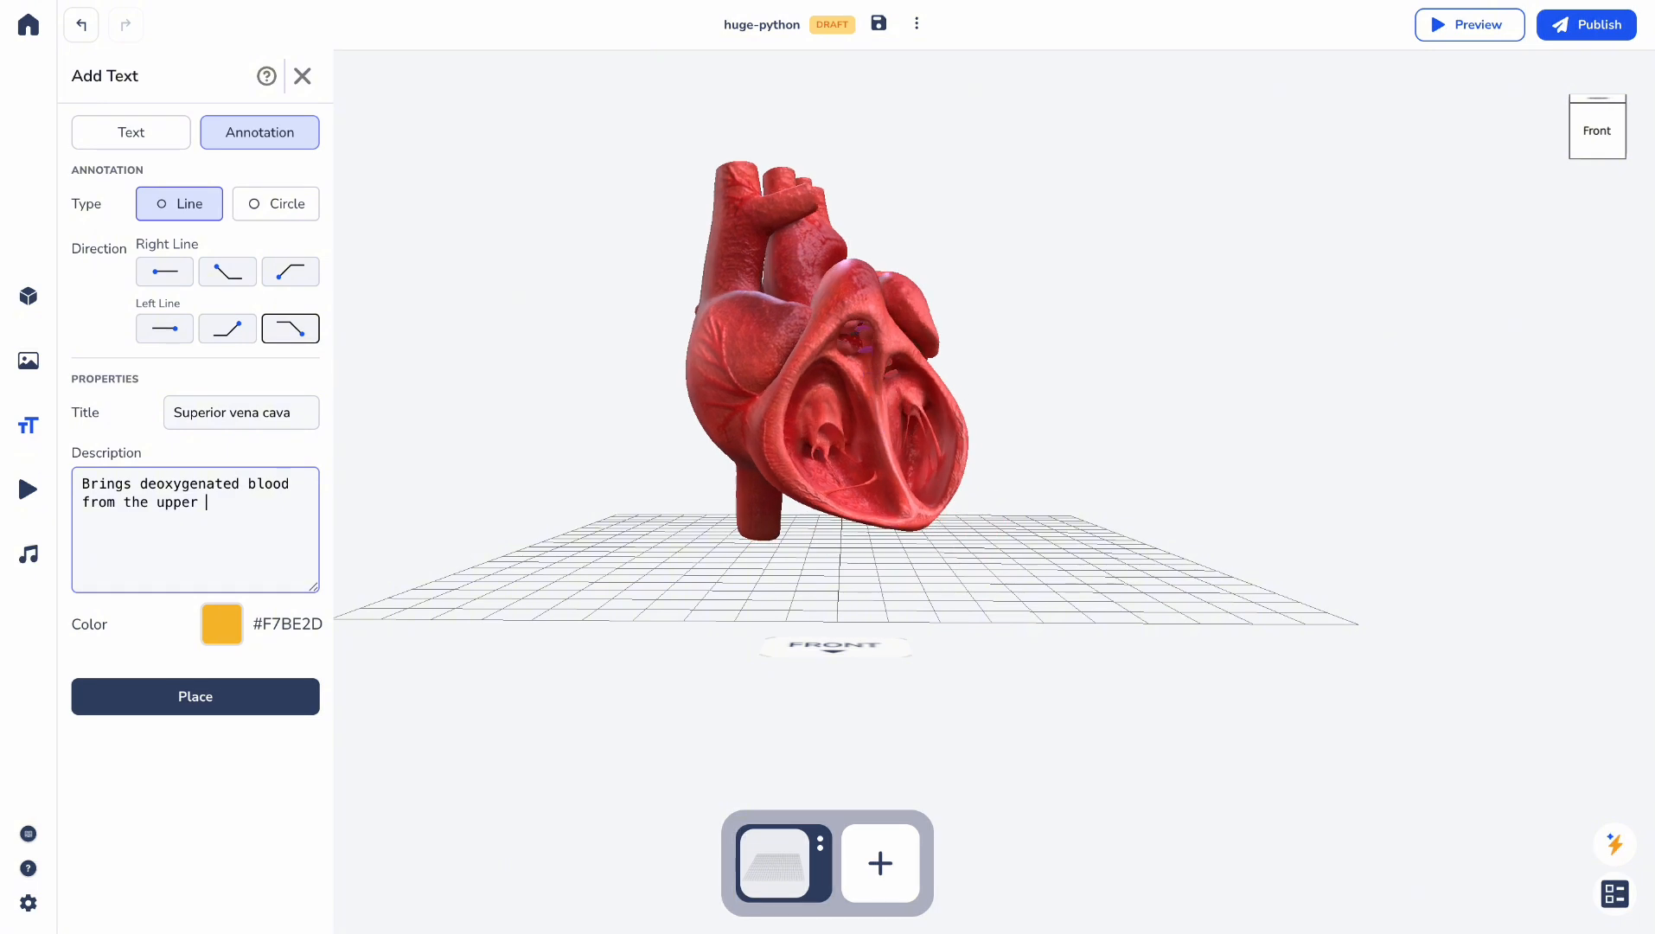
text(dy to )
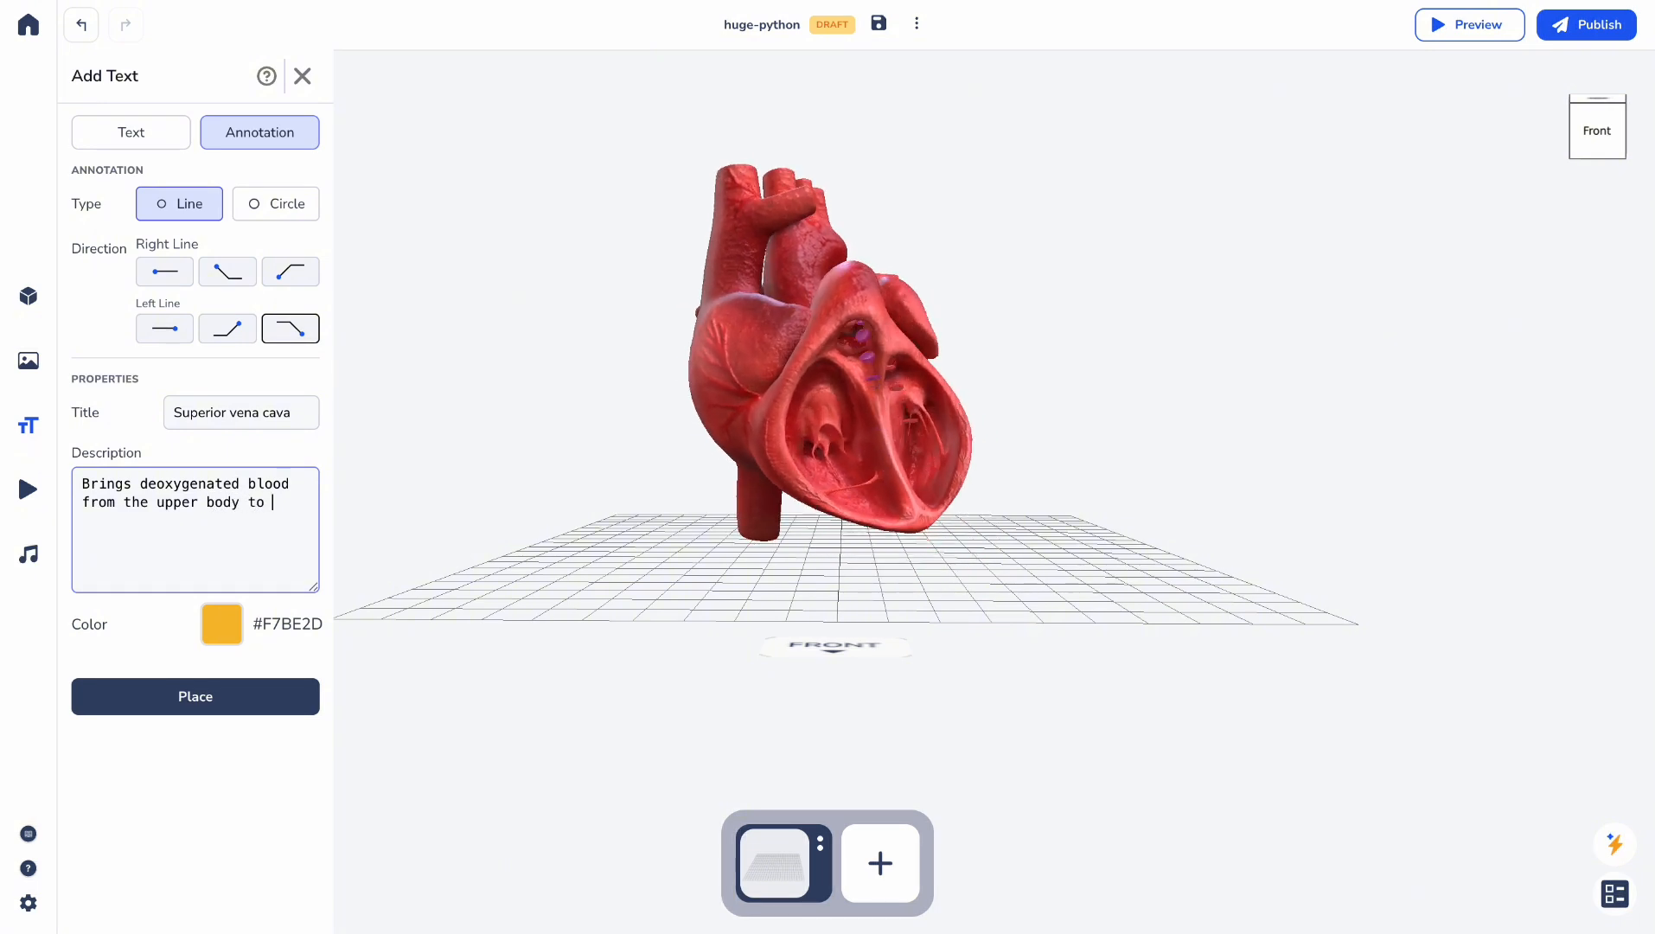
text(the right)
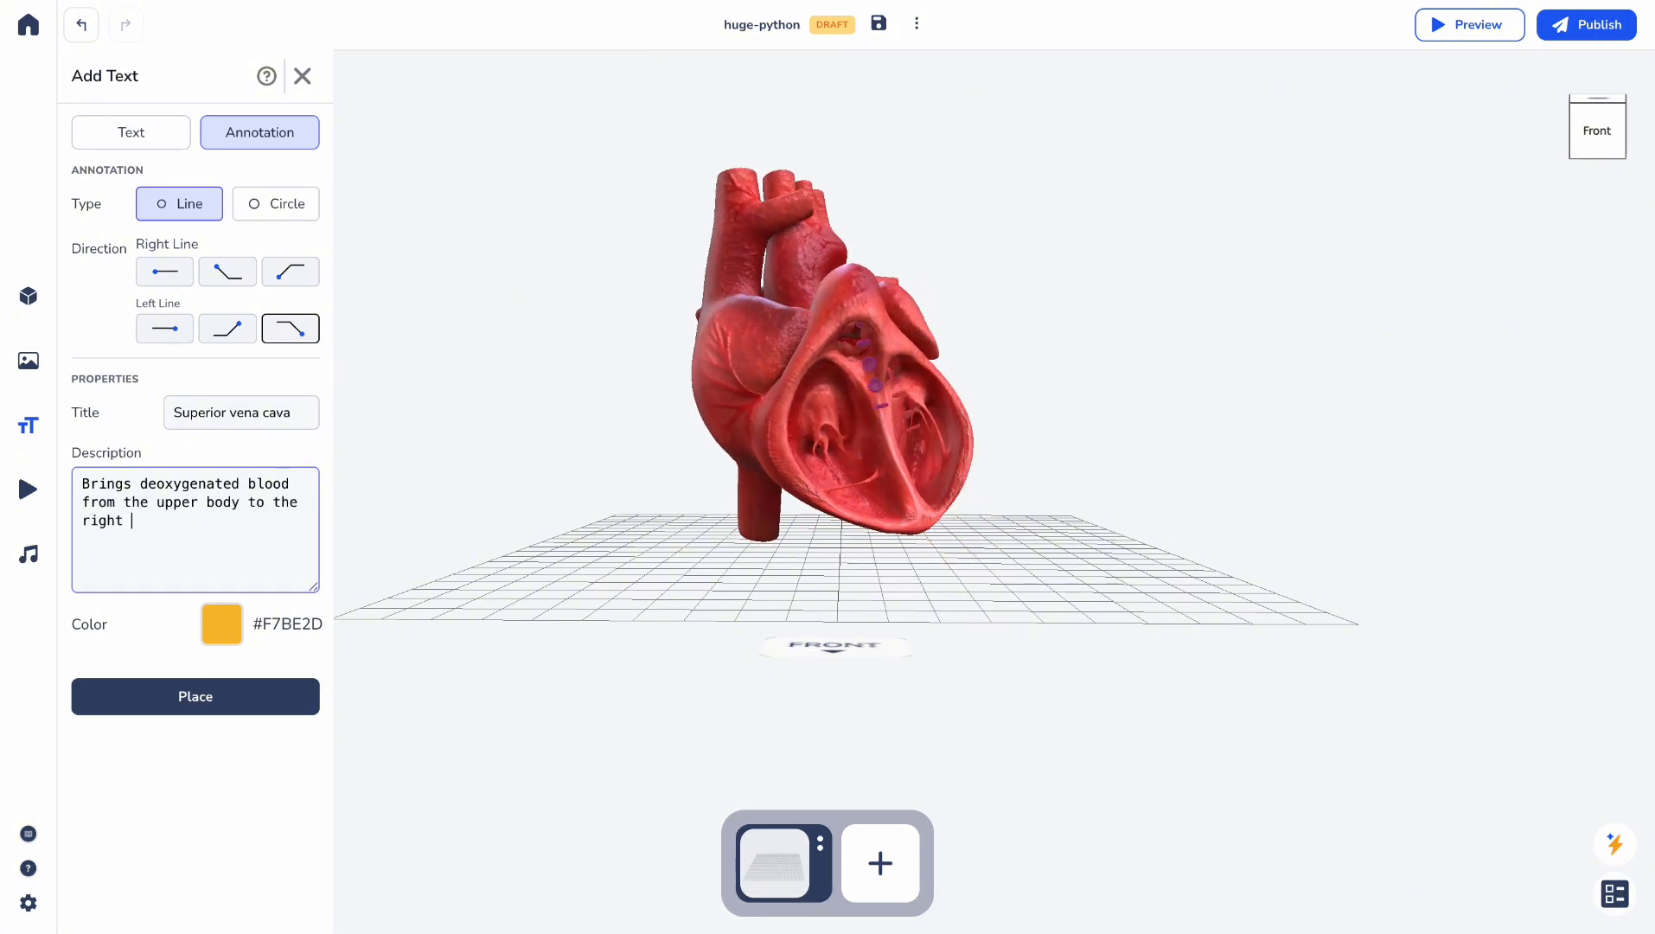
text( atrium)
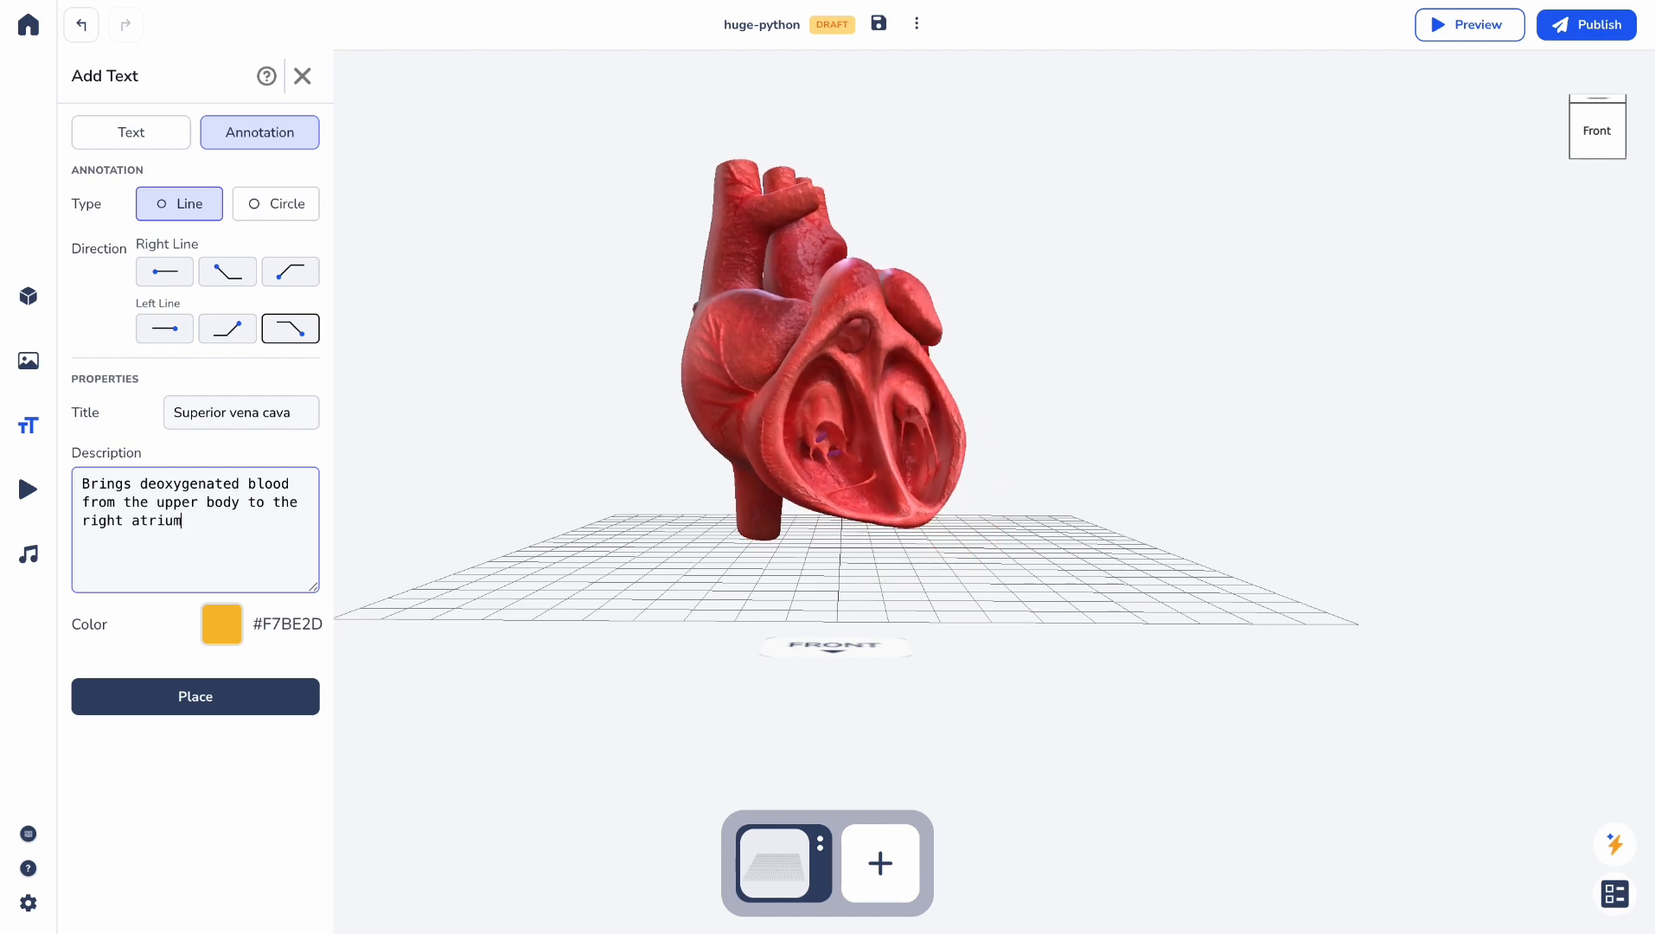
Step: Set the annotation colour to white (#ffffff) and place it on the upper opening of the heart's superior vena cava
click(222, 627)
click(183, 653)
click(37, 608)
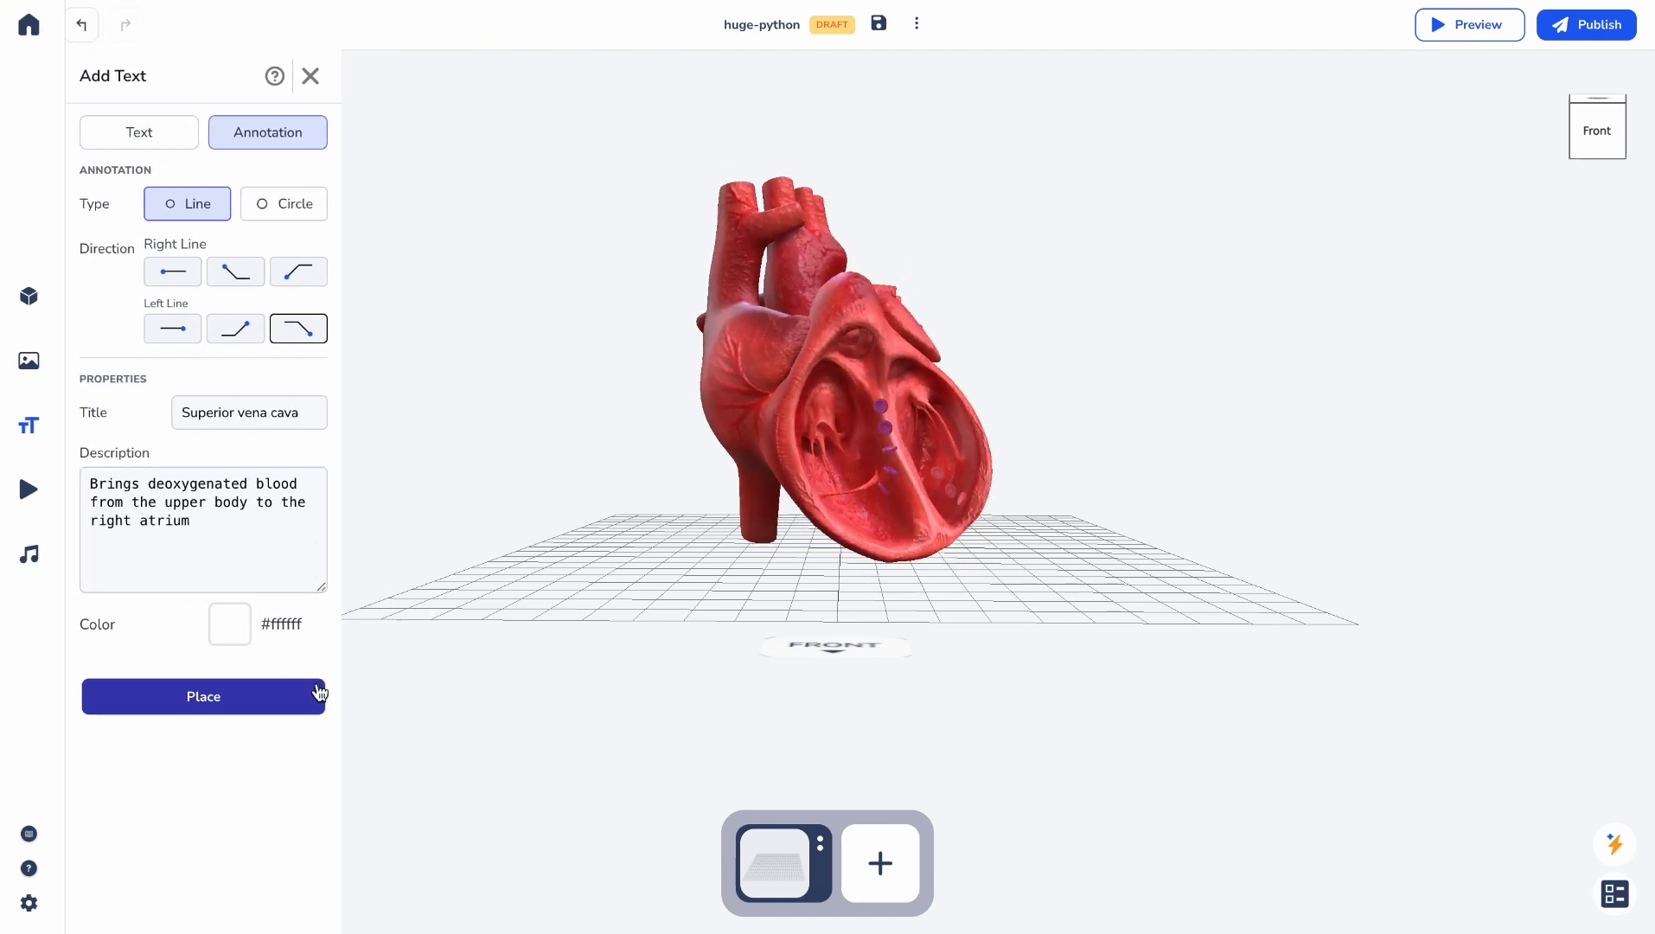
click(249, 699)
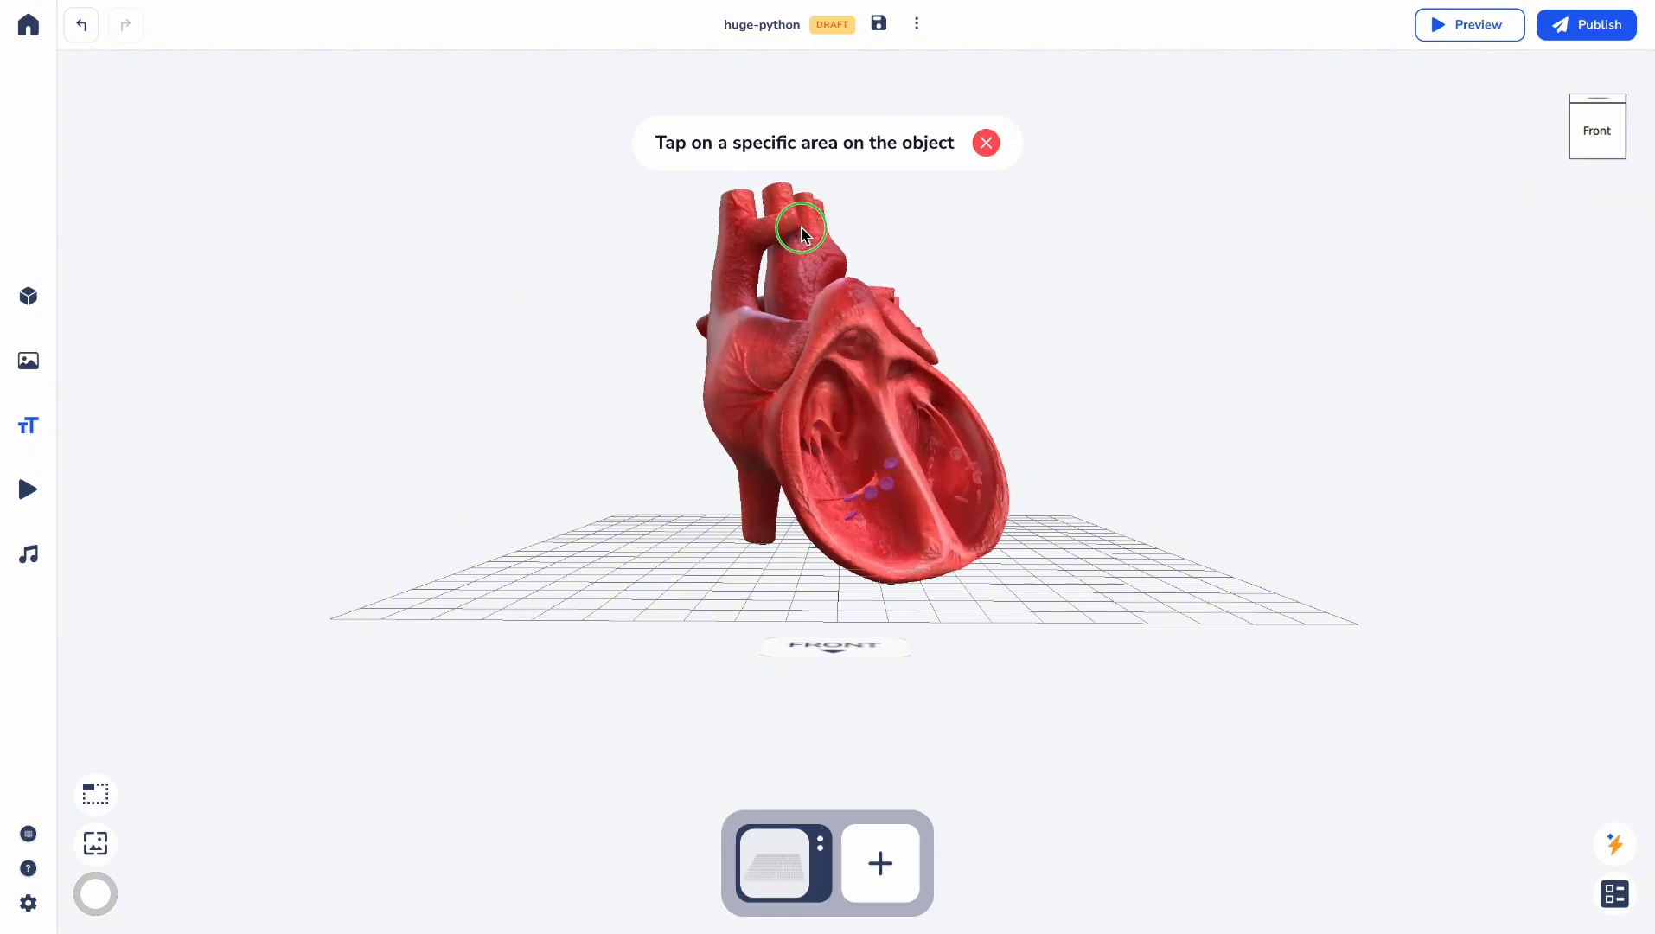
drag(814, 393, 842, 524)
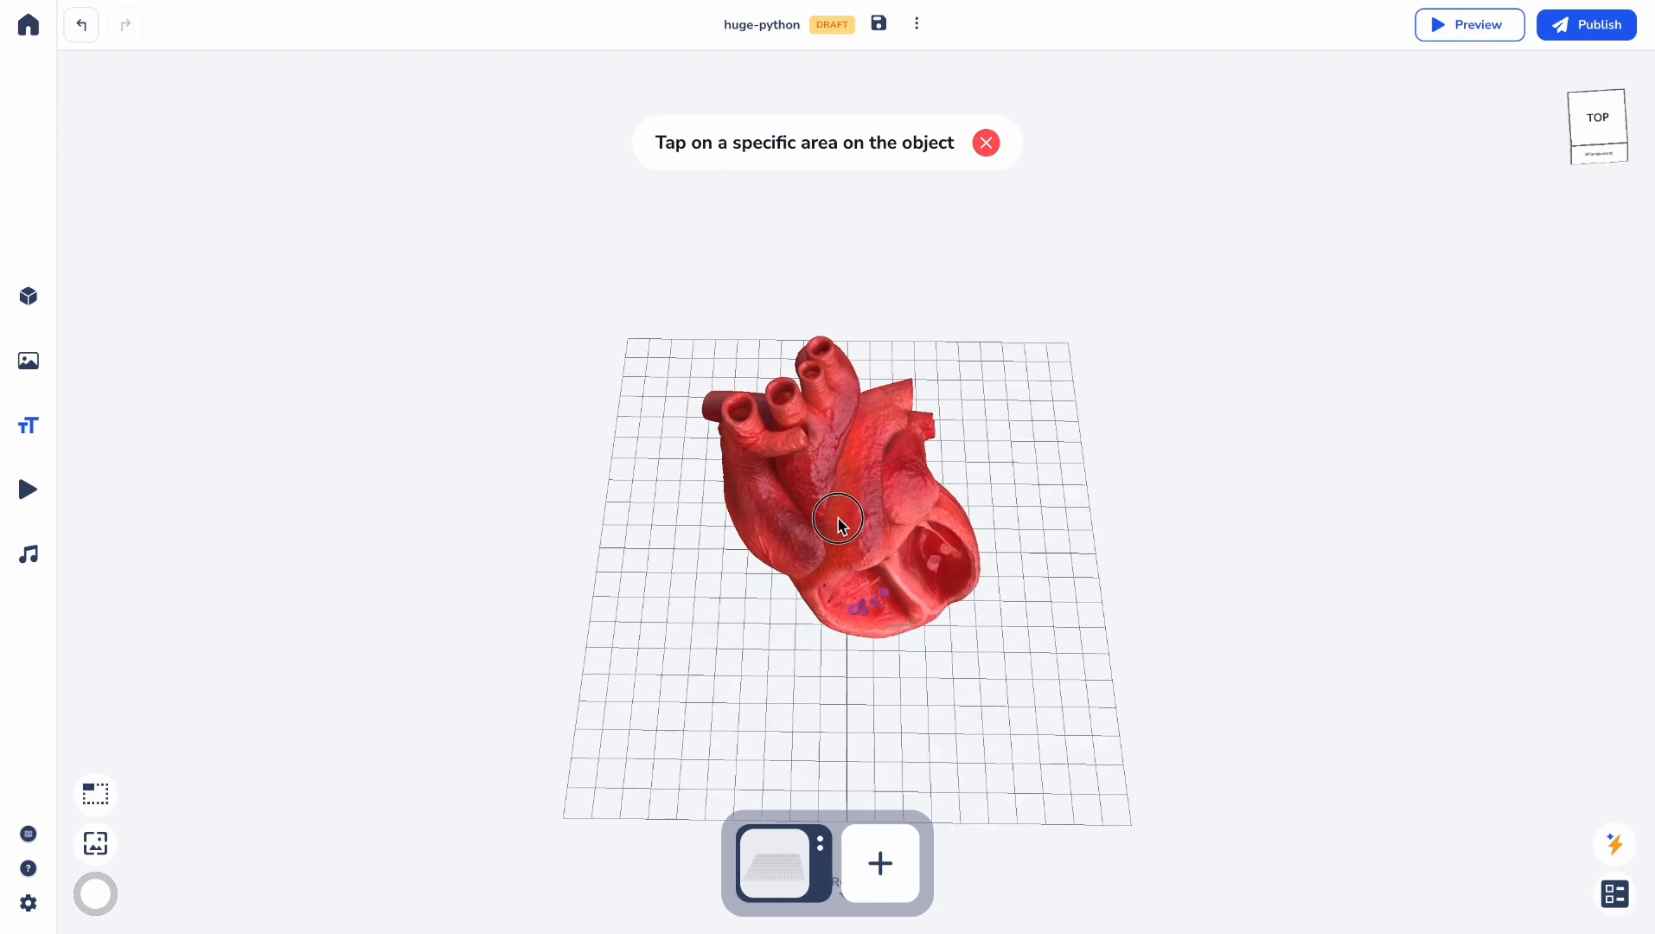
click(738, 410)
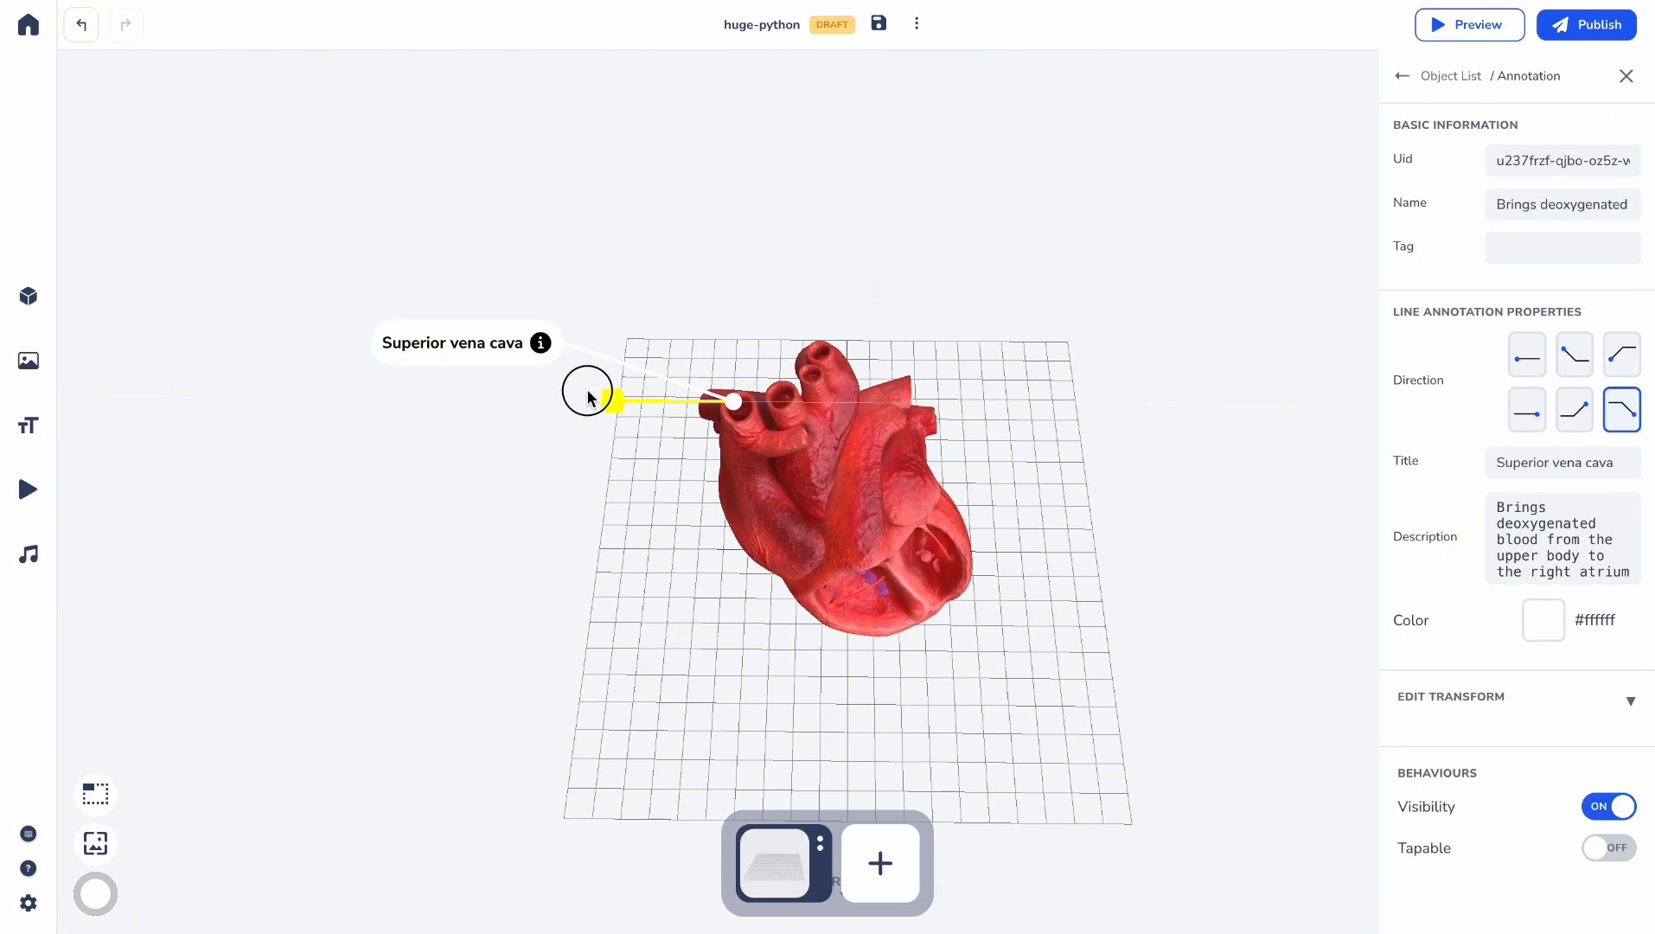
Step: Move the Superior vena cava annotation closer and lower so its anchor sits on the vessel's upper end, and check its description
drag(619, 402, 670, 421)
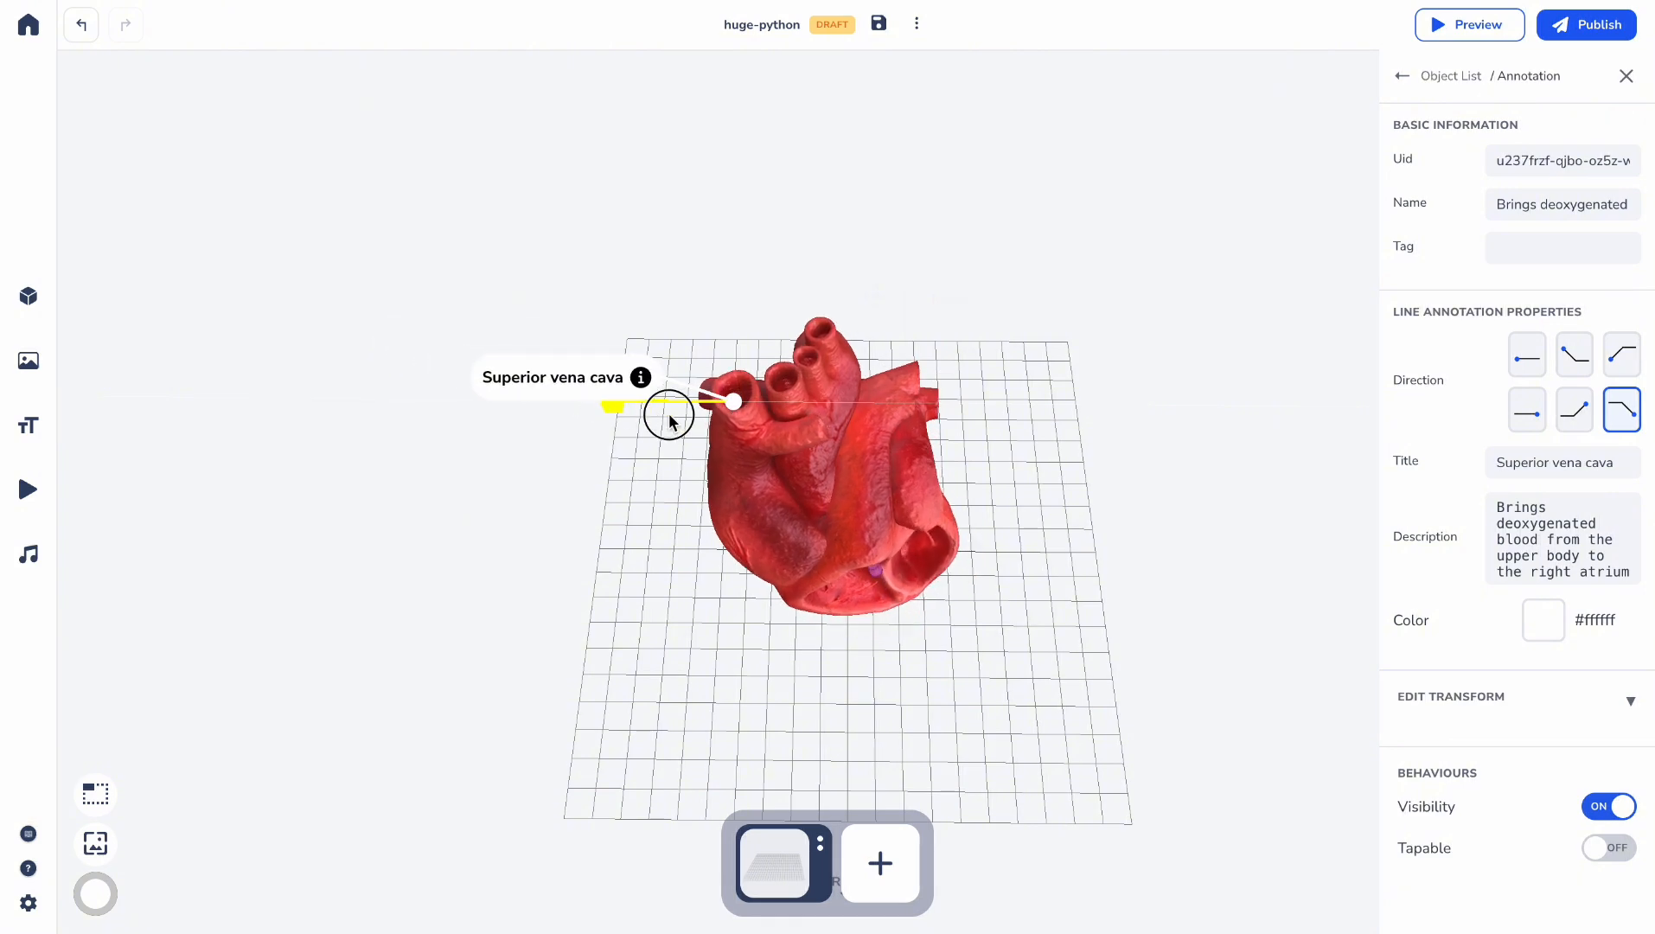
click(969, 184)
mouse_move(972, 182)
mouse_down()
mouse_move(997, 402)
mouse_move(1005, 223)
mouse_move(1002, 248)
mouse_up()
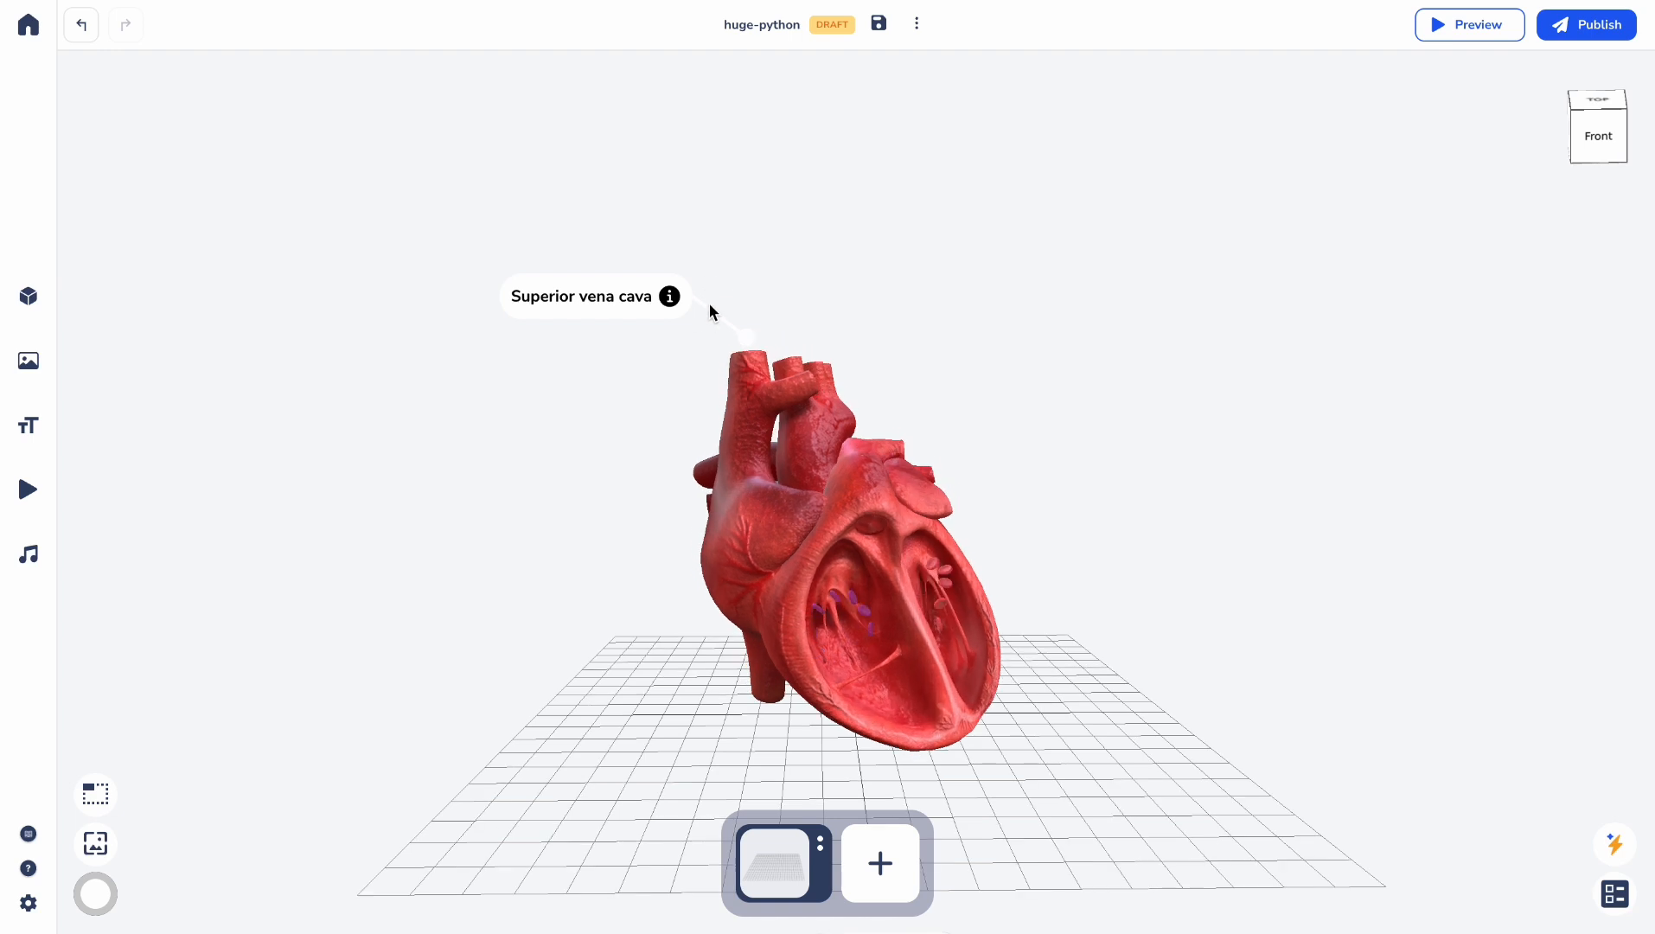
click(667, 299)
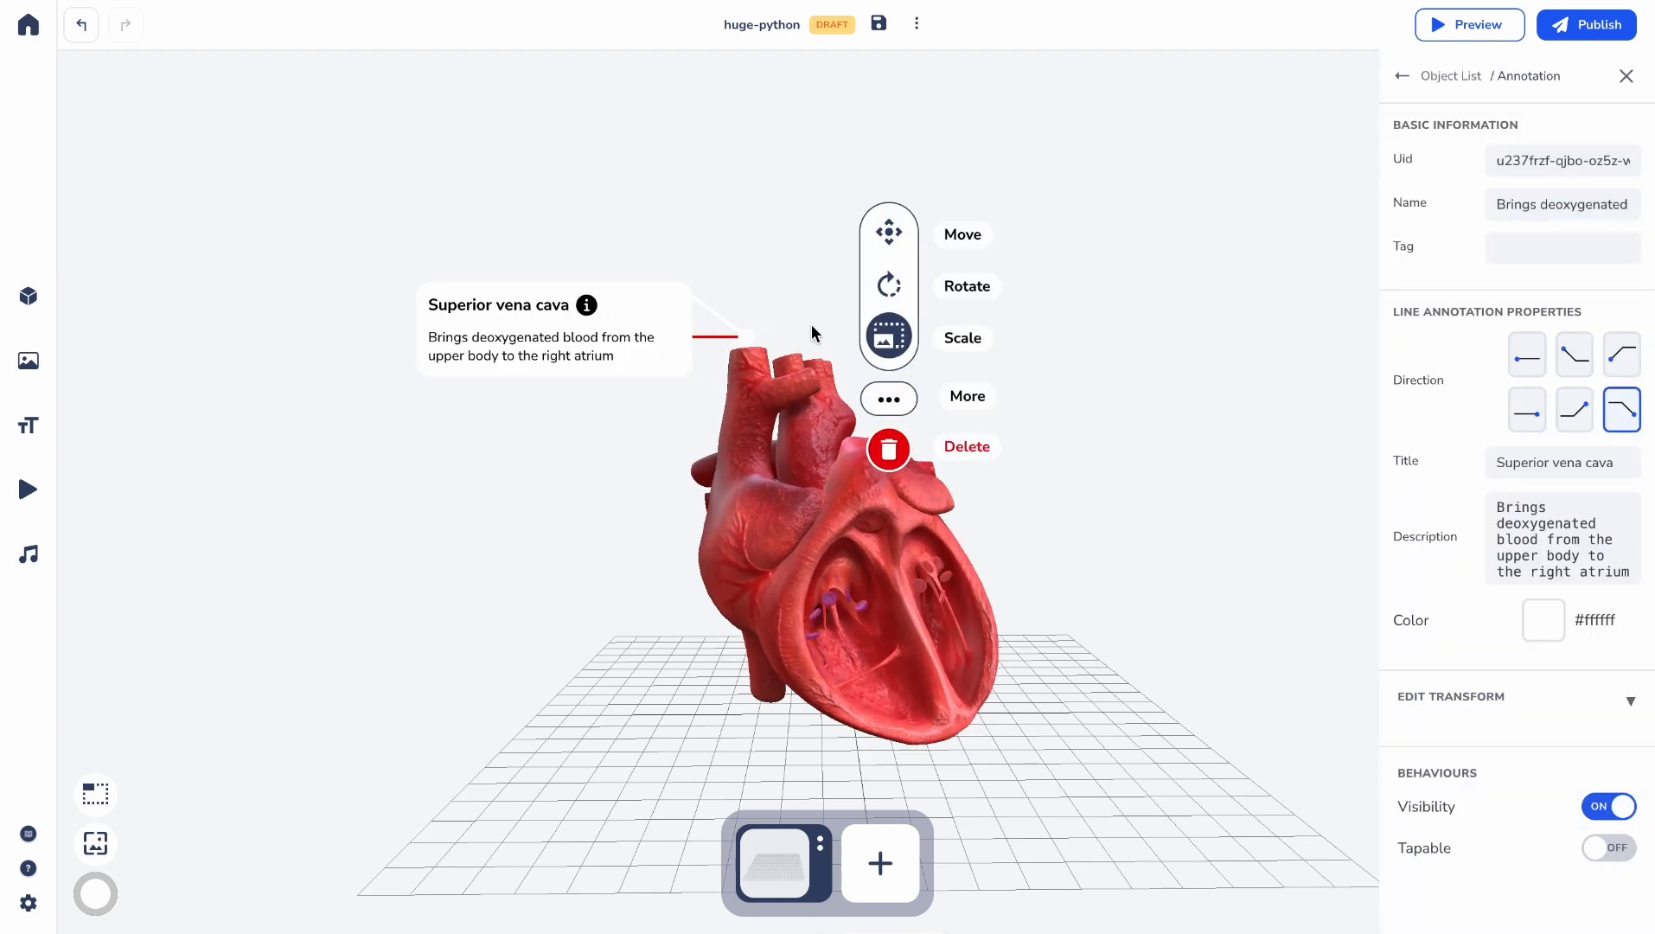
drag(749, 218, 748, 244)
mouse_move(773, 181)
mouse_down()
mouse_move(776, 372)
mouse_move(769, 247)
mouse_move(677, 207)
mouse_move(576, 221)
mouse_move(635, 236)
mouse_move(975, 215)
mouse_move(827, 221)
mouse_move(777, 191)
mouse_up()
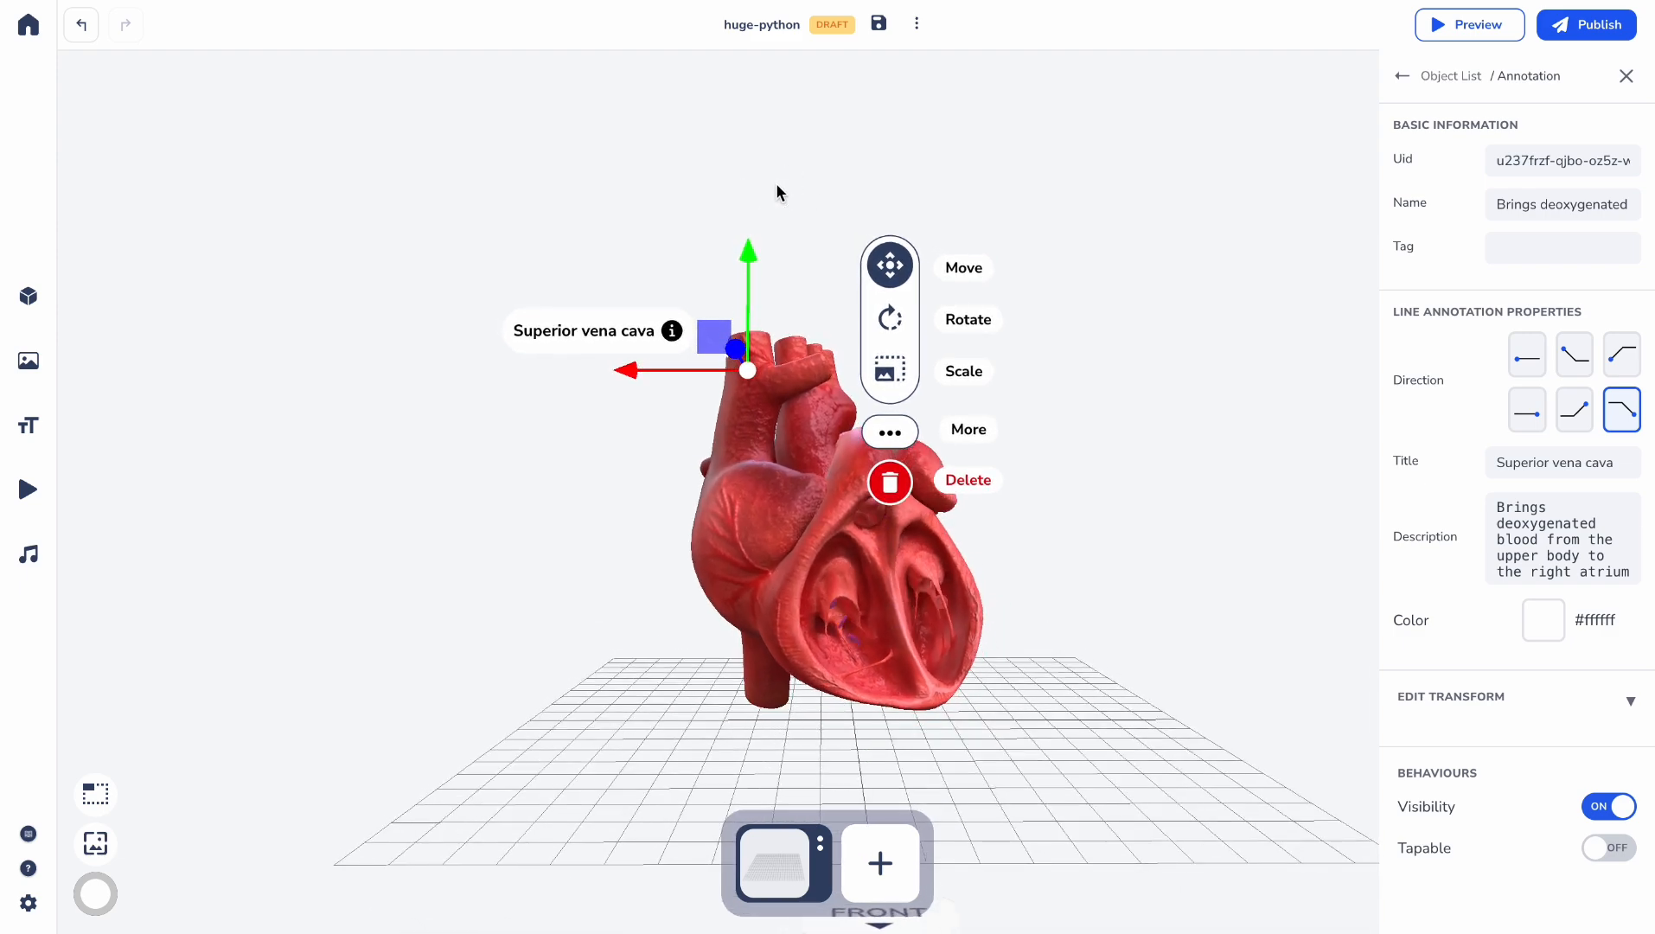
click(776, 186)
Step: Set up an up-sloping right-line annotation titled "Left atrium" with the description "Receives oxygenated blood from the lungs via the pulnomary veins"
click(29, 425)
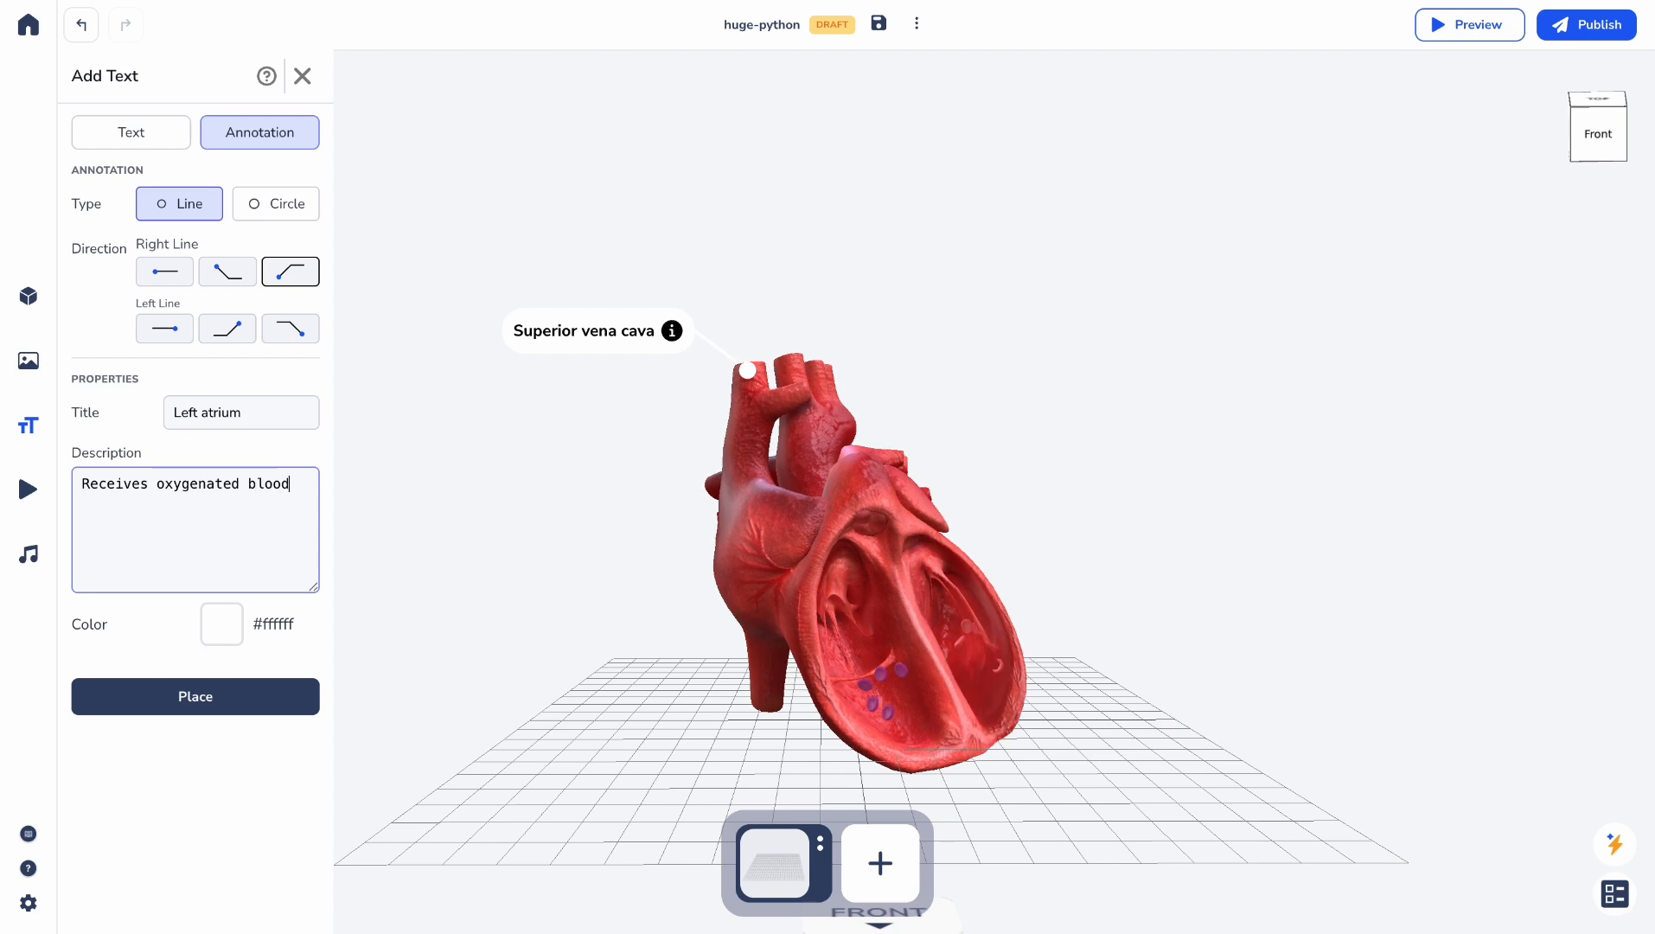
text(the)
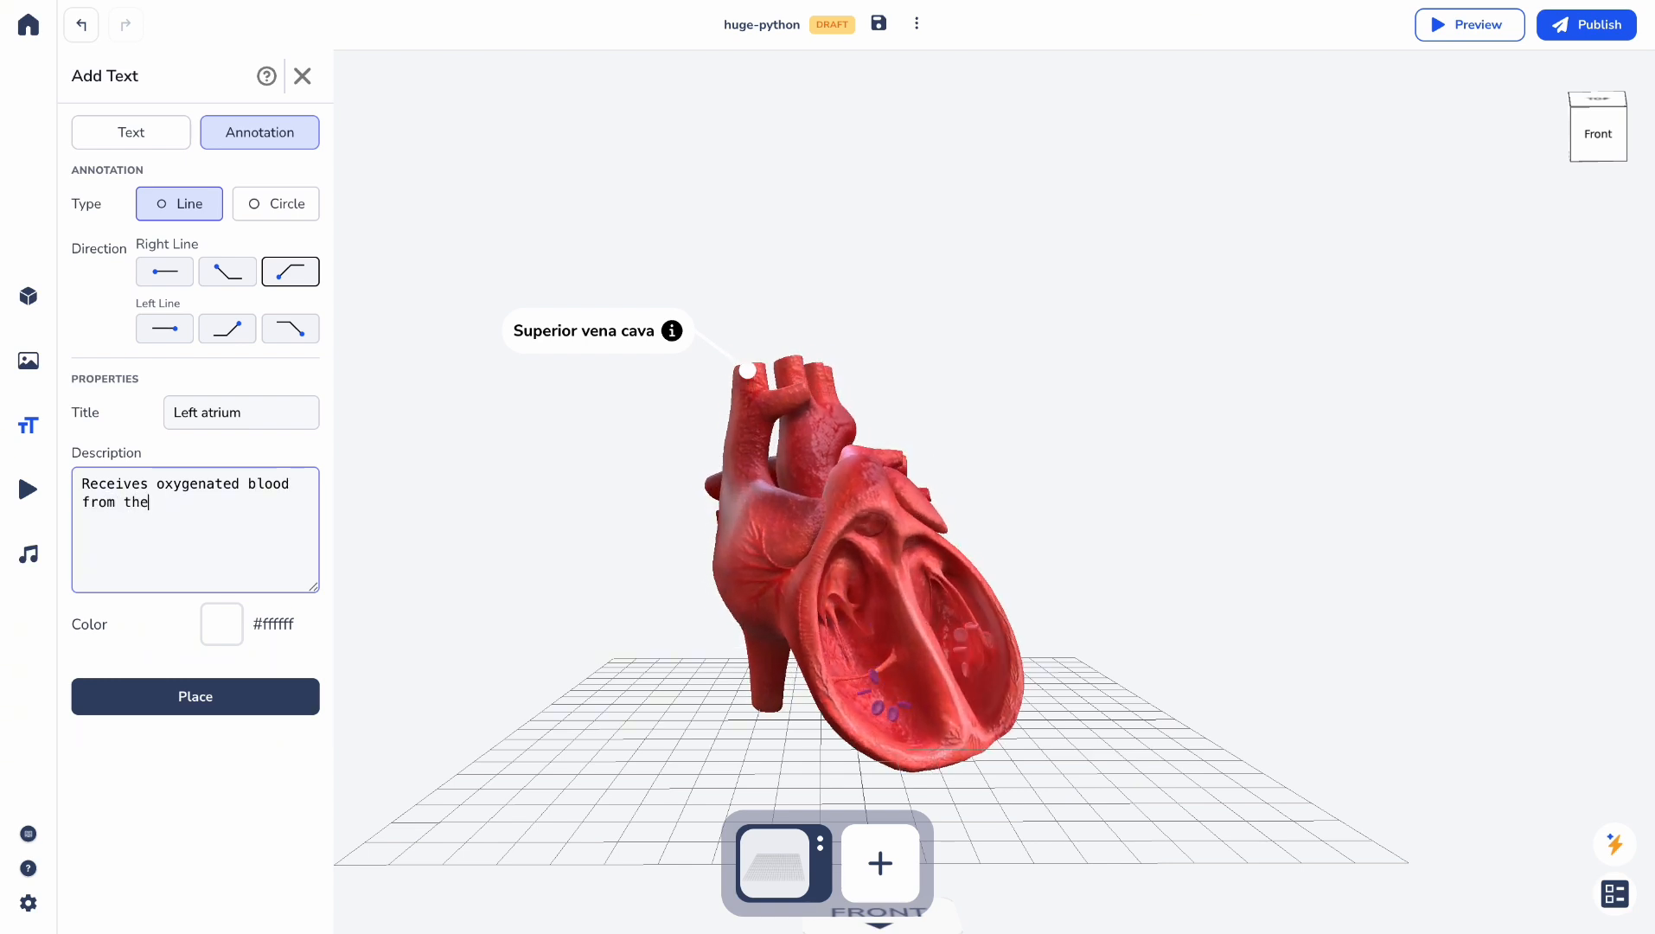
text( lungs via the )
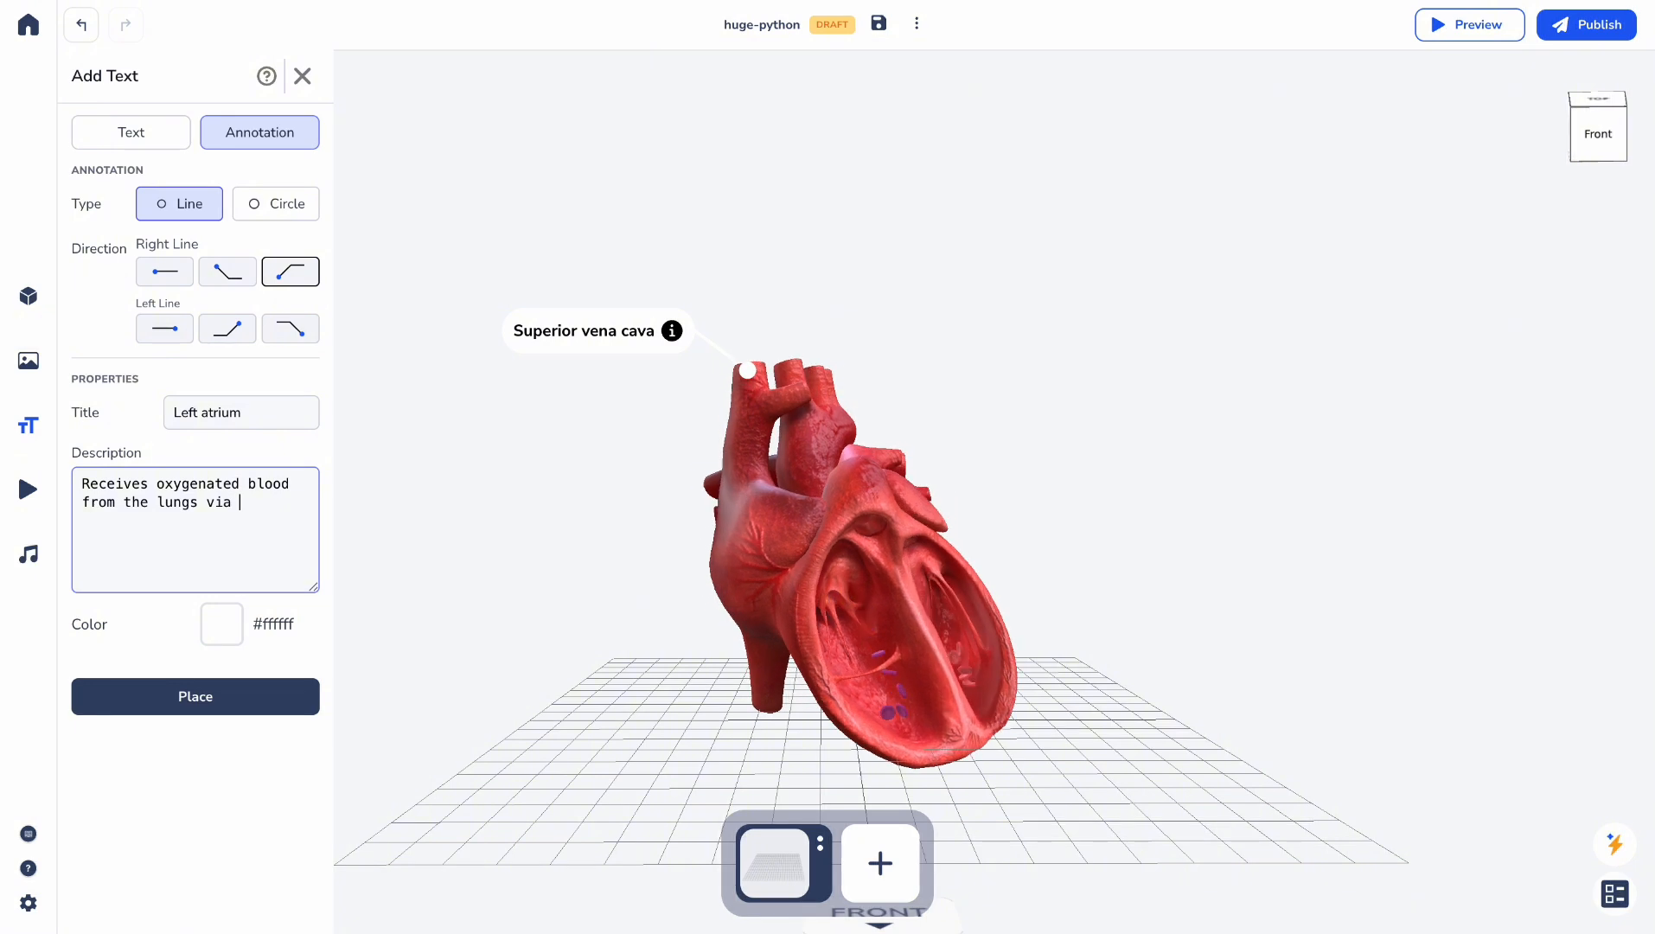
text(pulnomary veins)
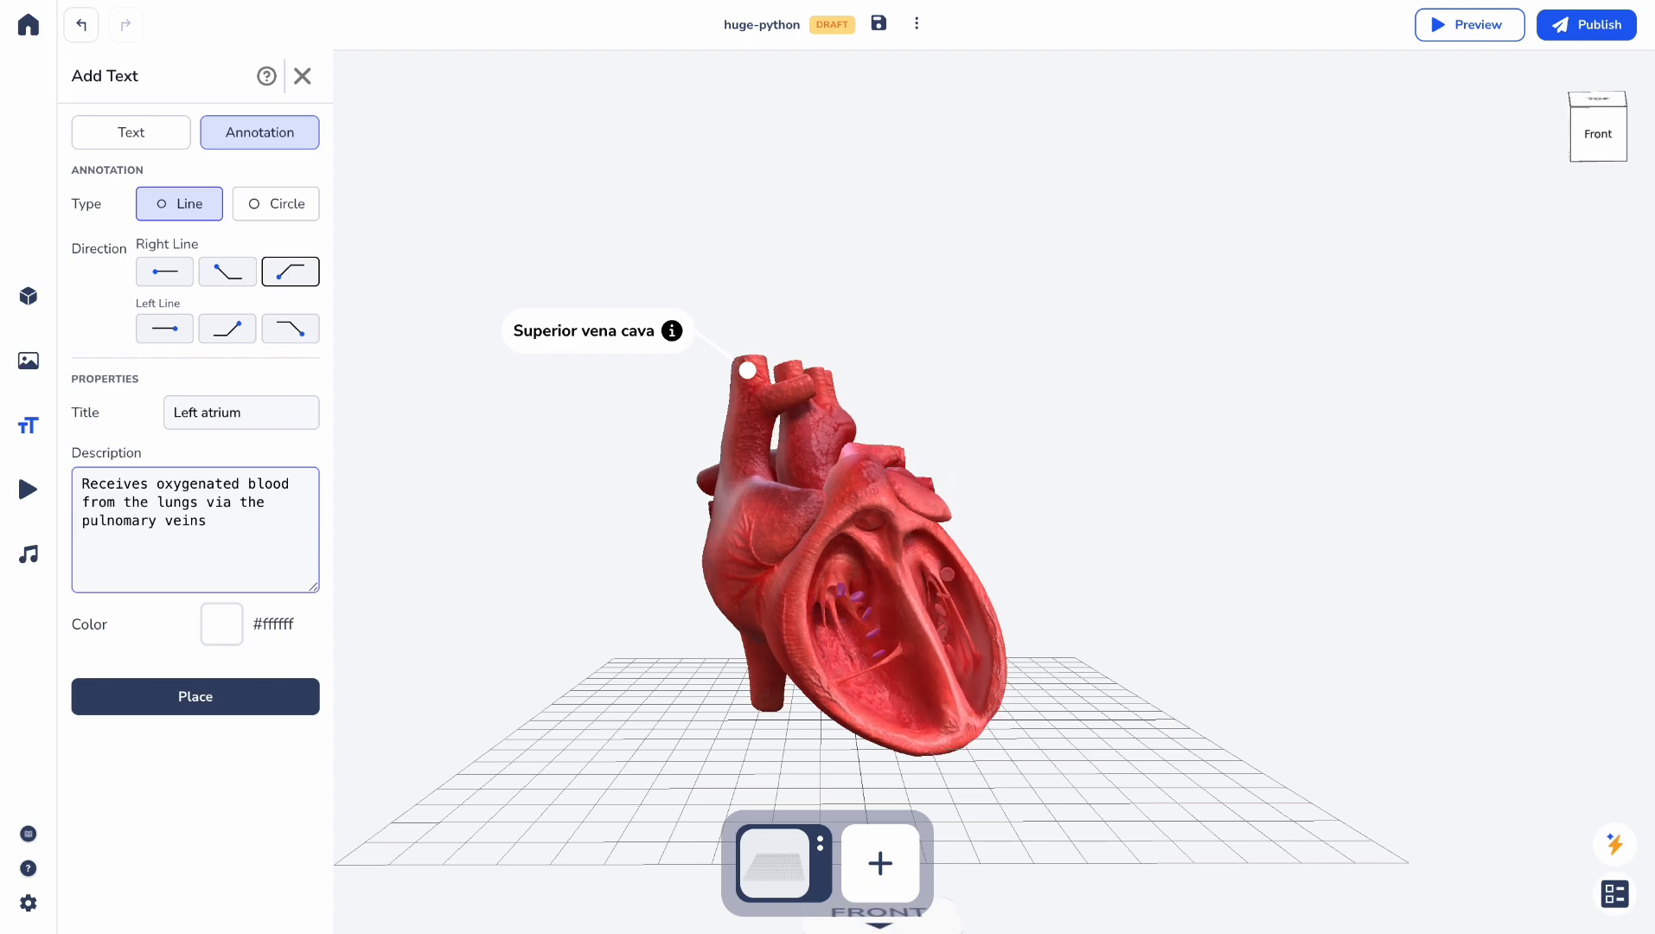
Step: Place the Left atrium annotation on the heart's upper surface, beside the pulmonary vessels
click(231, 697)
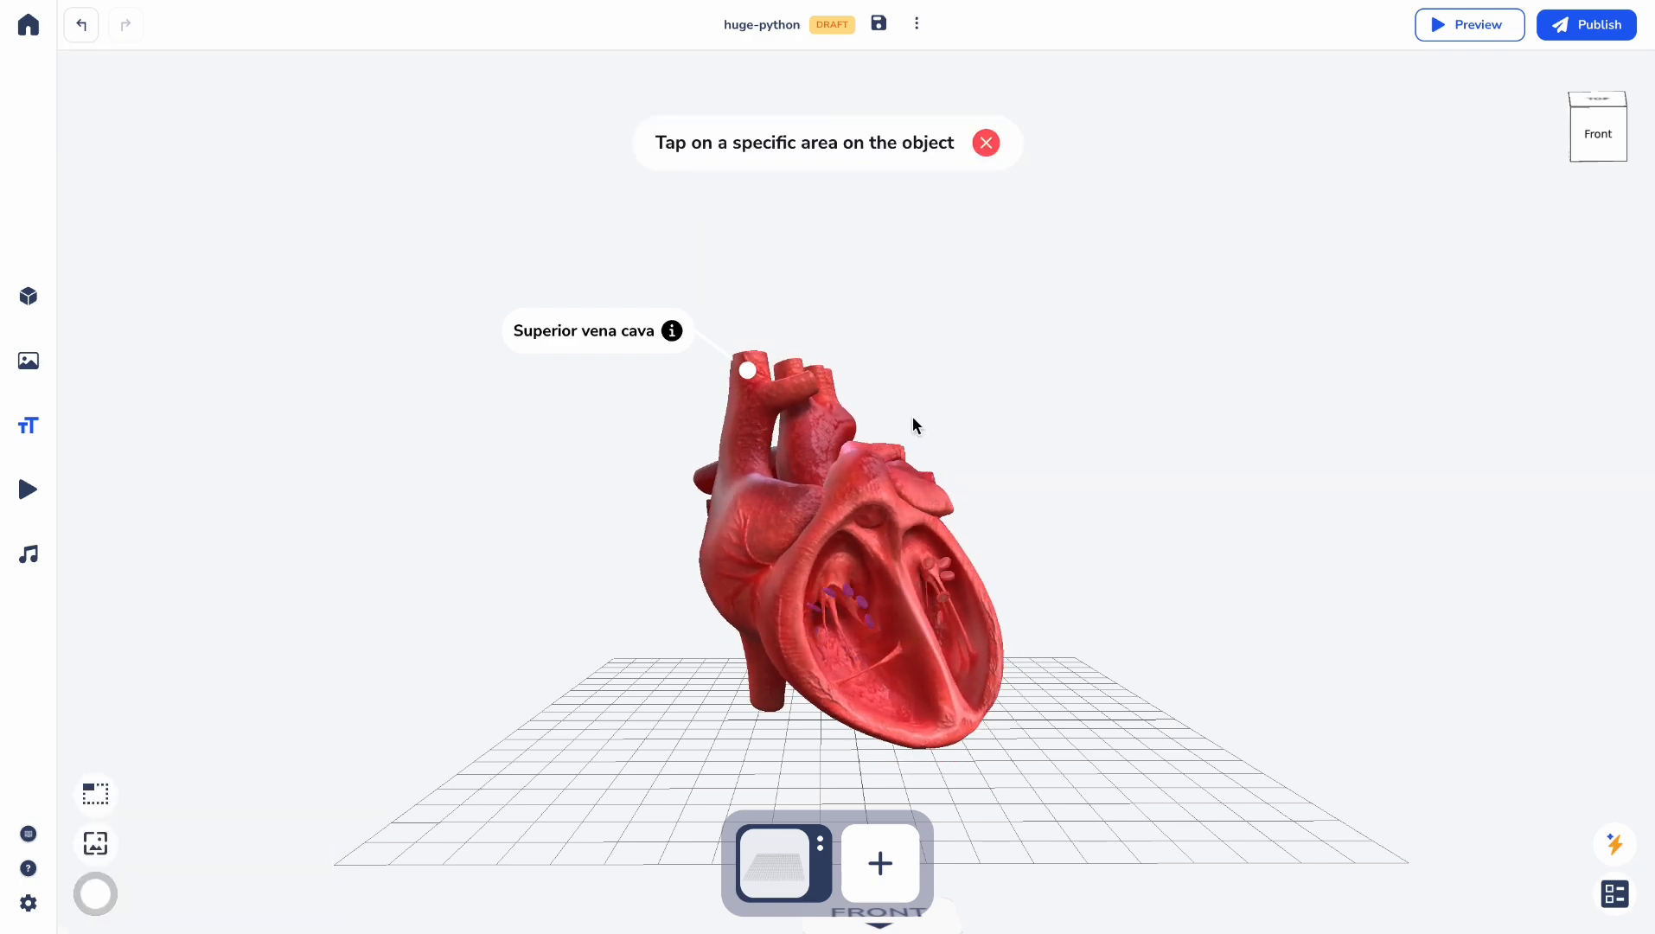
mouse_move(929, 469)
mouse_down()
mouse_move(822, 478)
mouse_move(869, 499)
mouse_move(949, 433)
mouse_move(899, 456)
mouse_up()
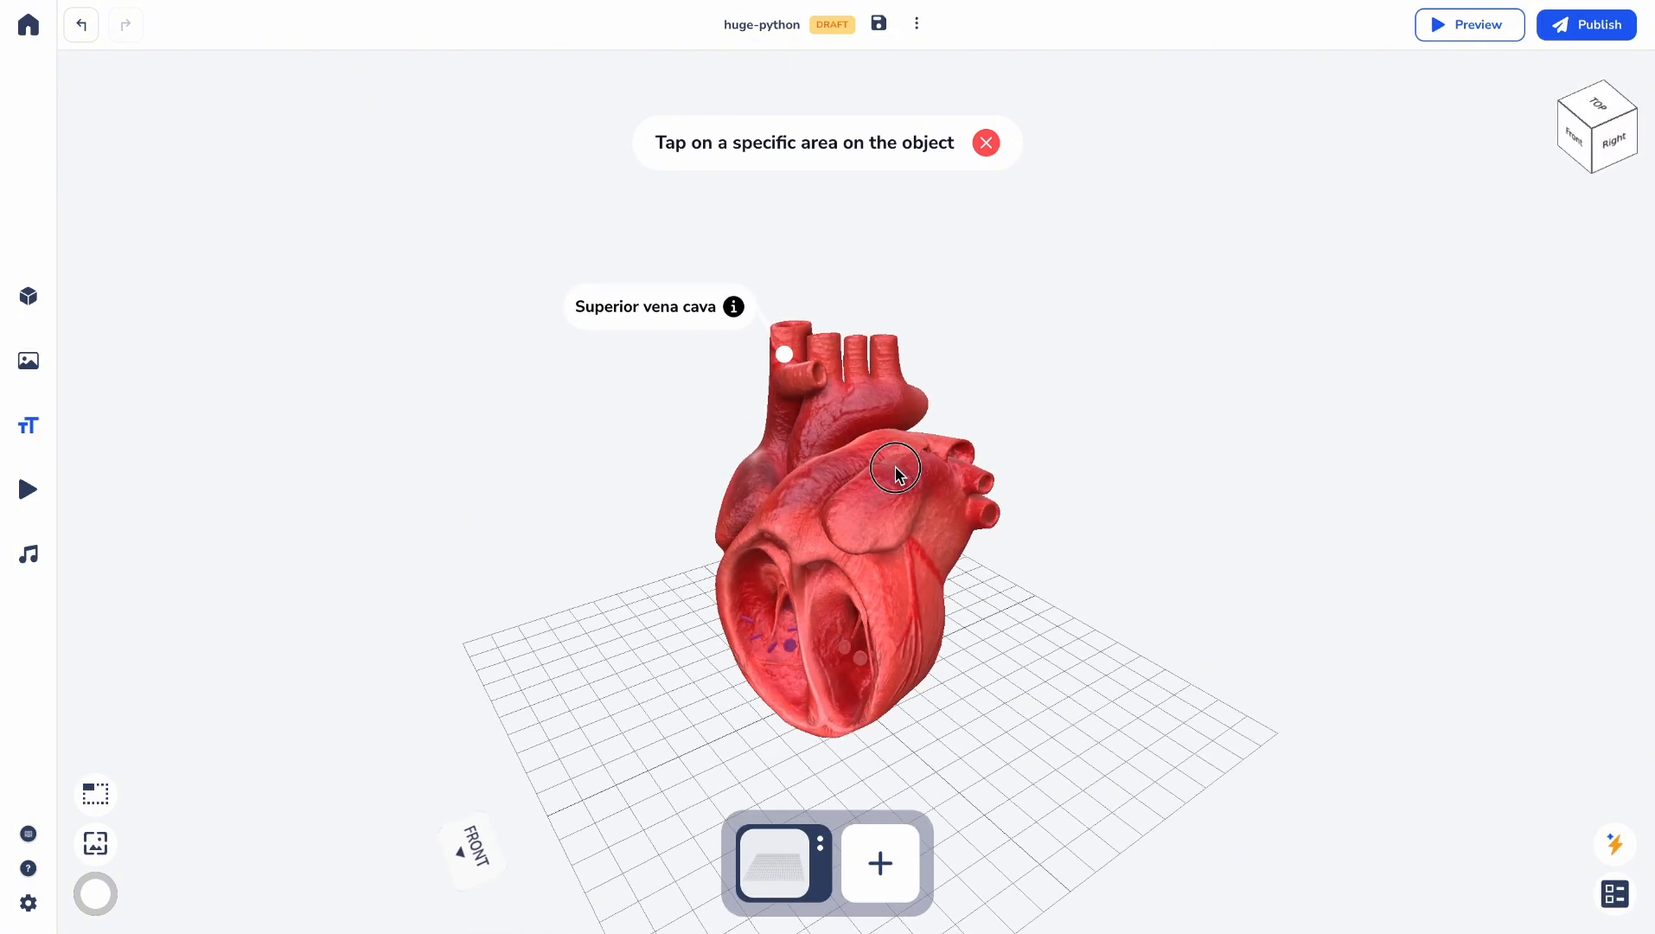
click(906, 465)
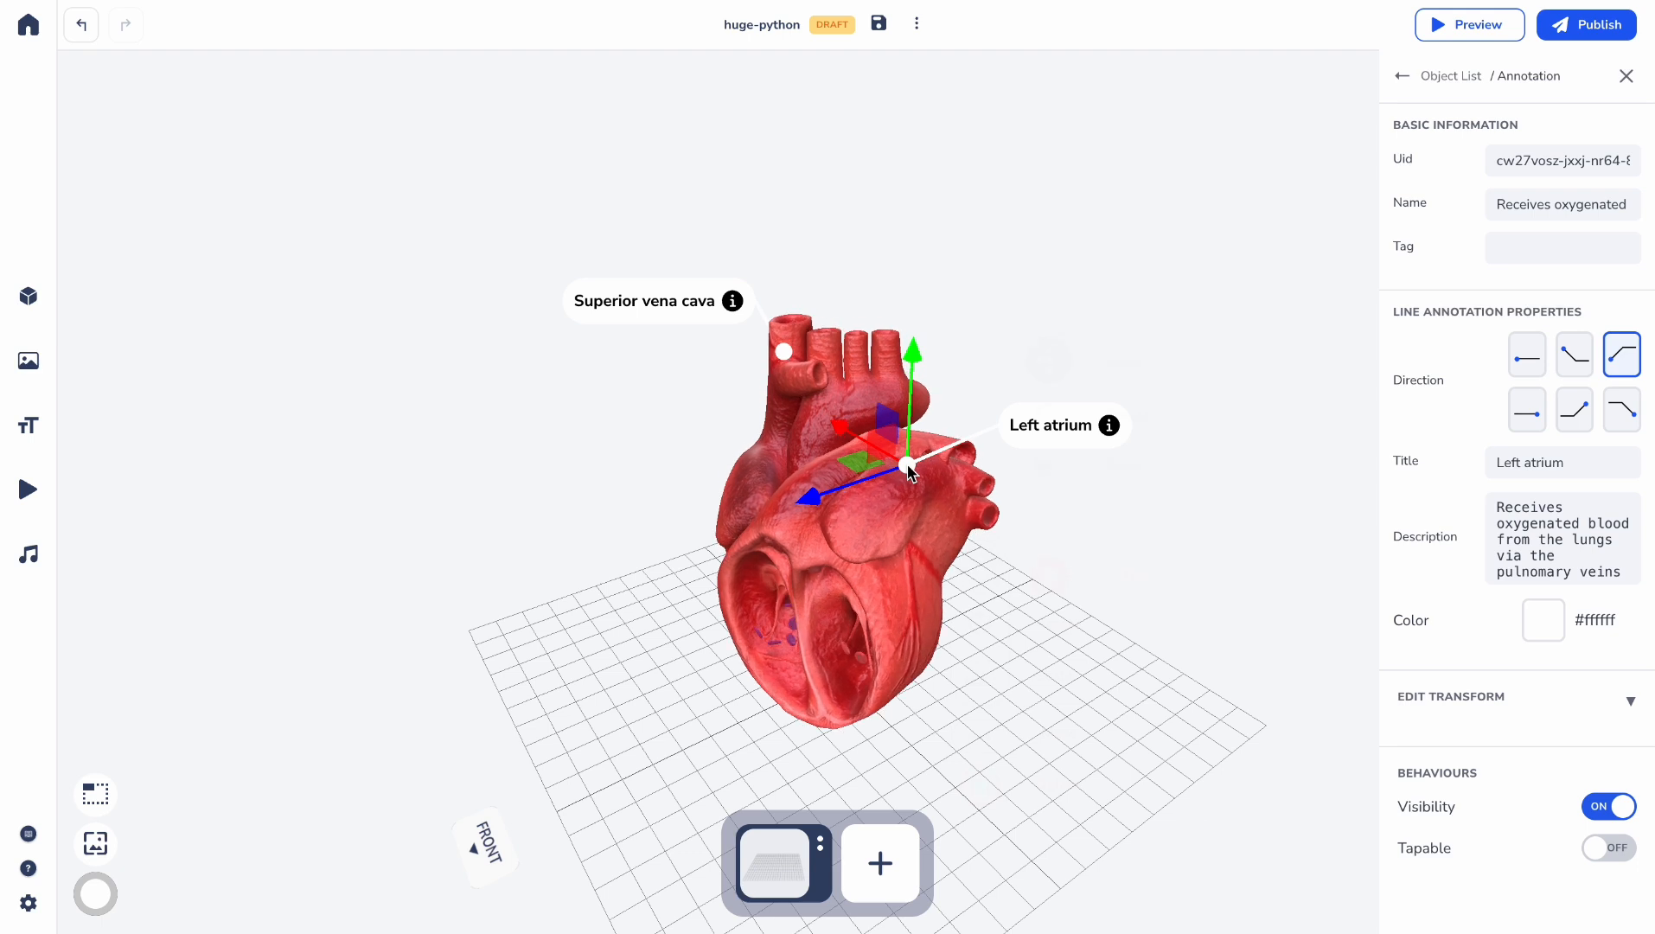
Step: Adjust the Left atrium annotation's height and sideways position on the heart from an angled view showing its right side
drag(933, 354, 931, 375)
drag(856, 435, 833, 427)
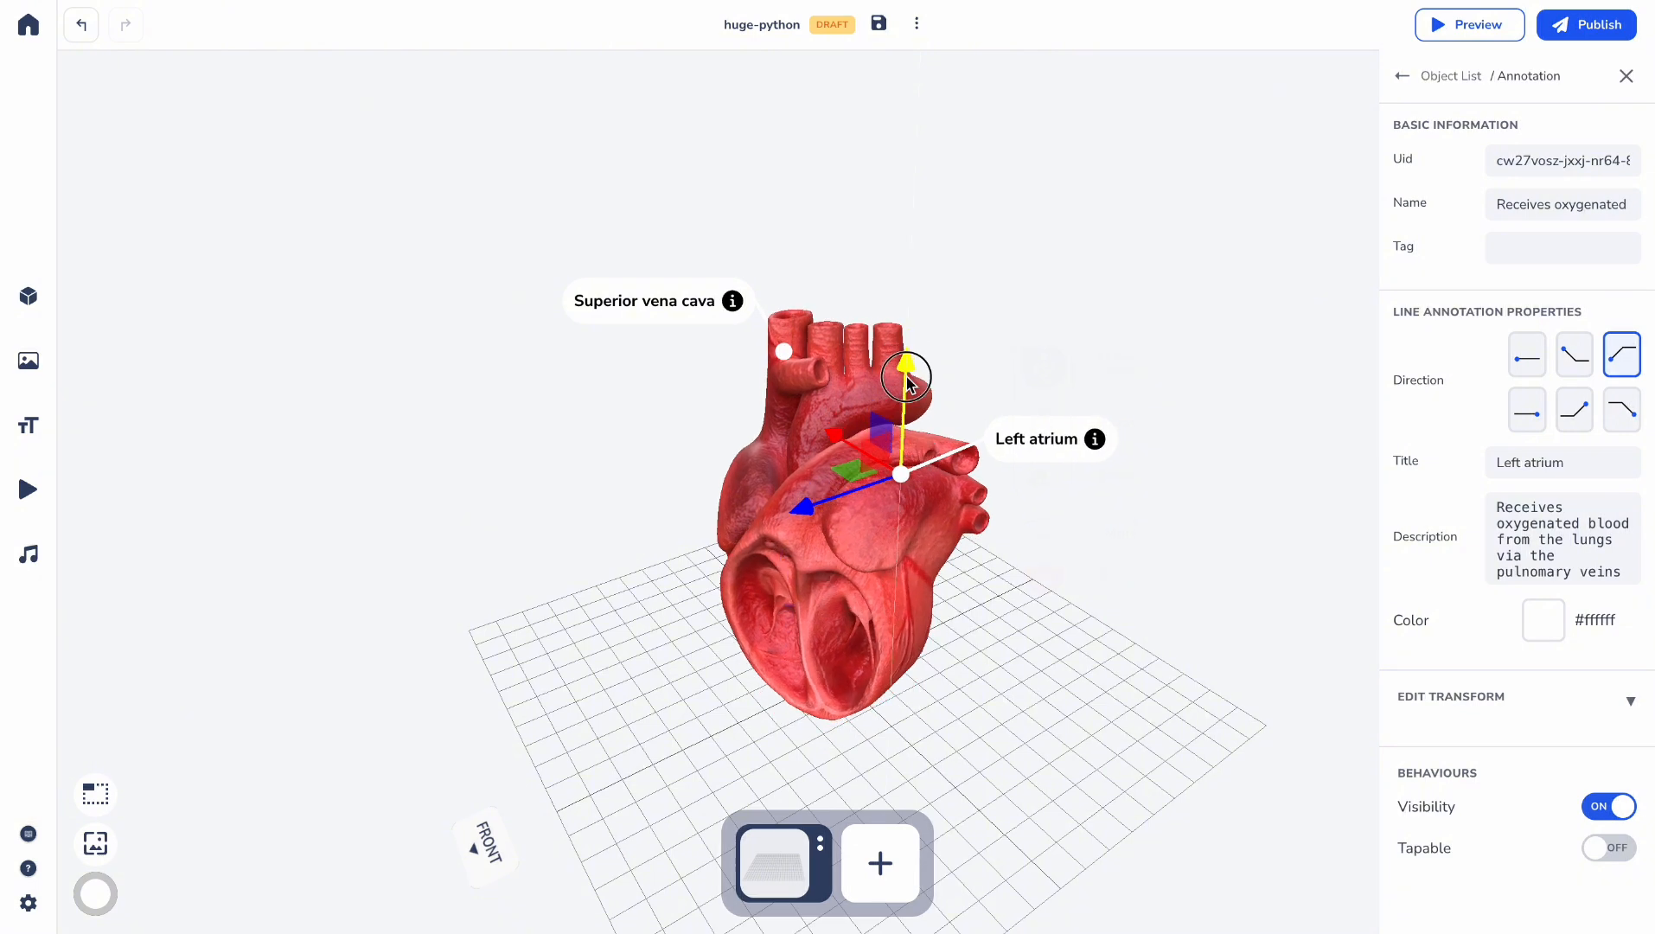
mouse_move(1040, 279)
mouse_down()
mouse_move(1097, 267)
mouse_move(1045, 281)
mouse_move(1061, 274)
mouse_up()
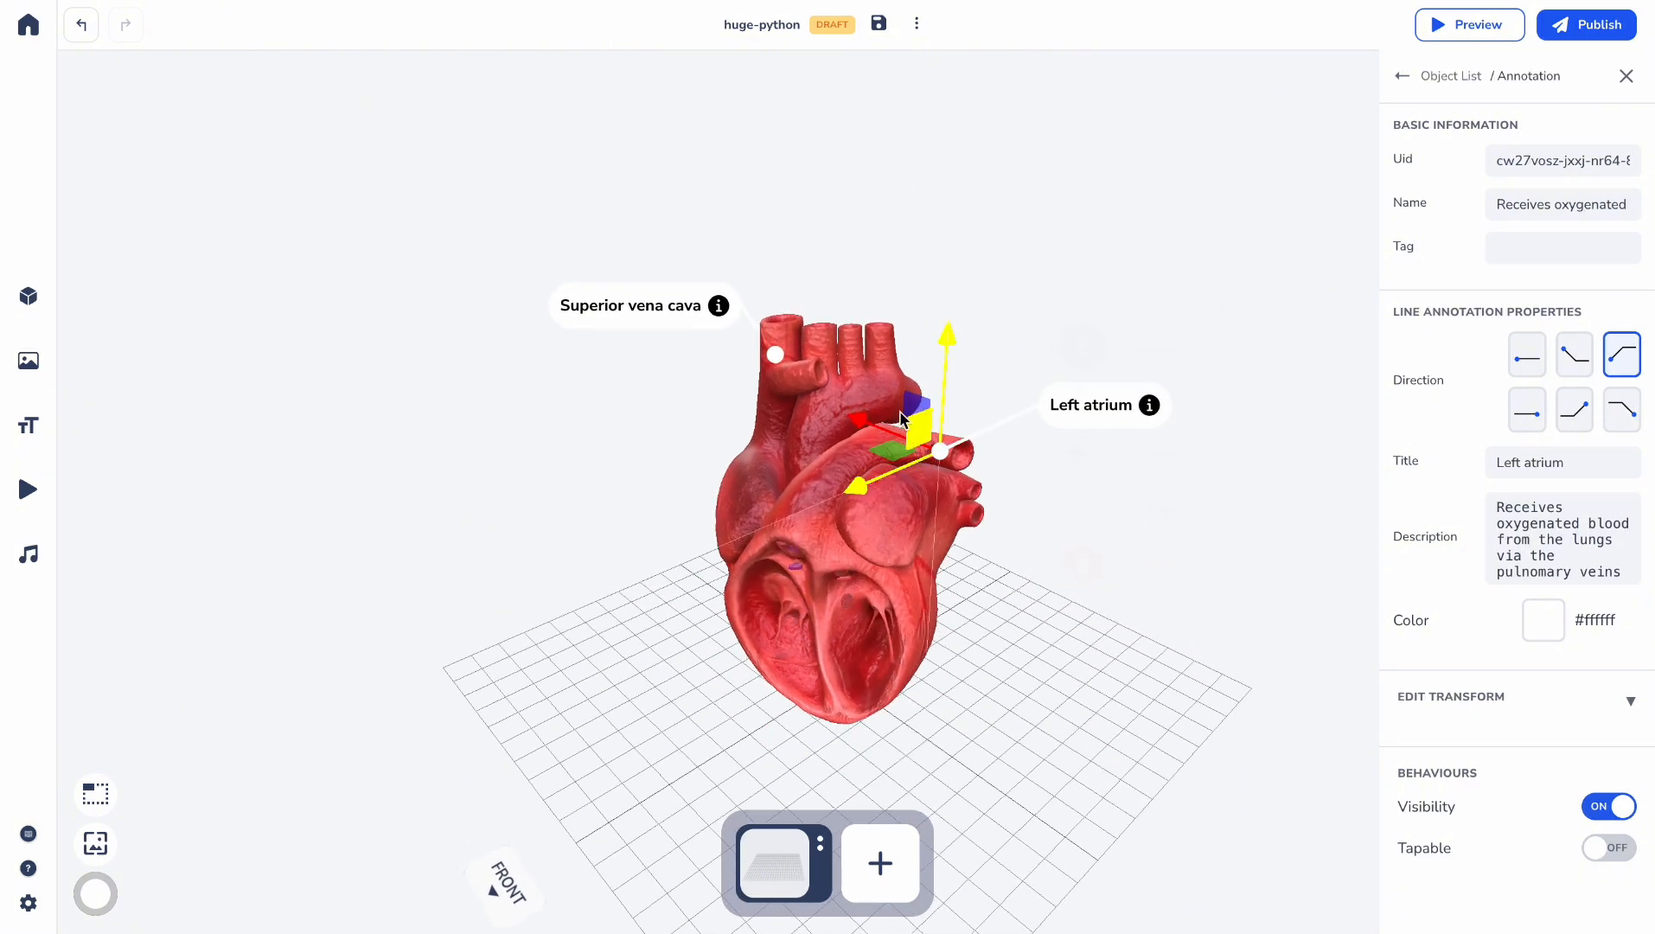
drag(952, 350, 948, 398)
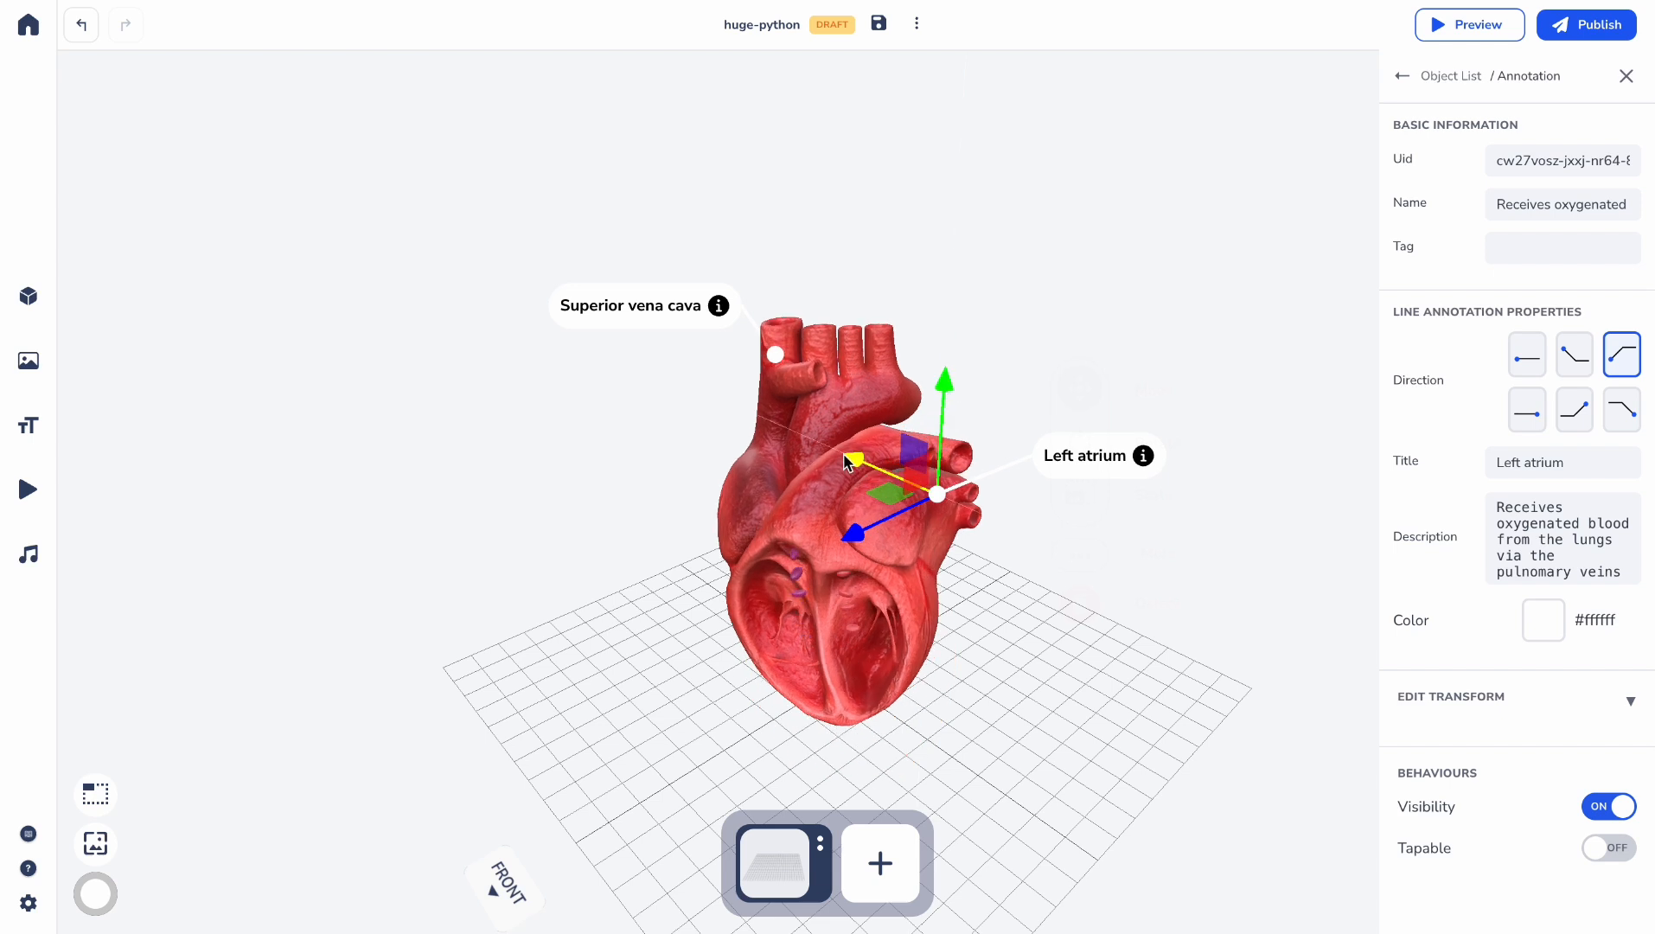
drag(861, 464, 803, 442)
drag(786, 505, 861, 486)
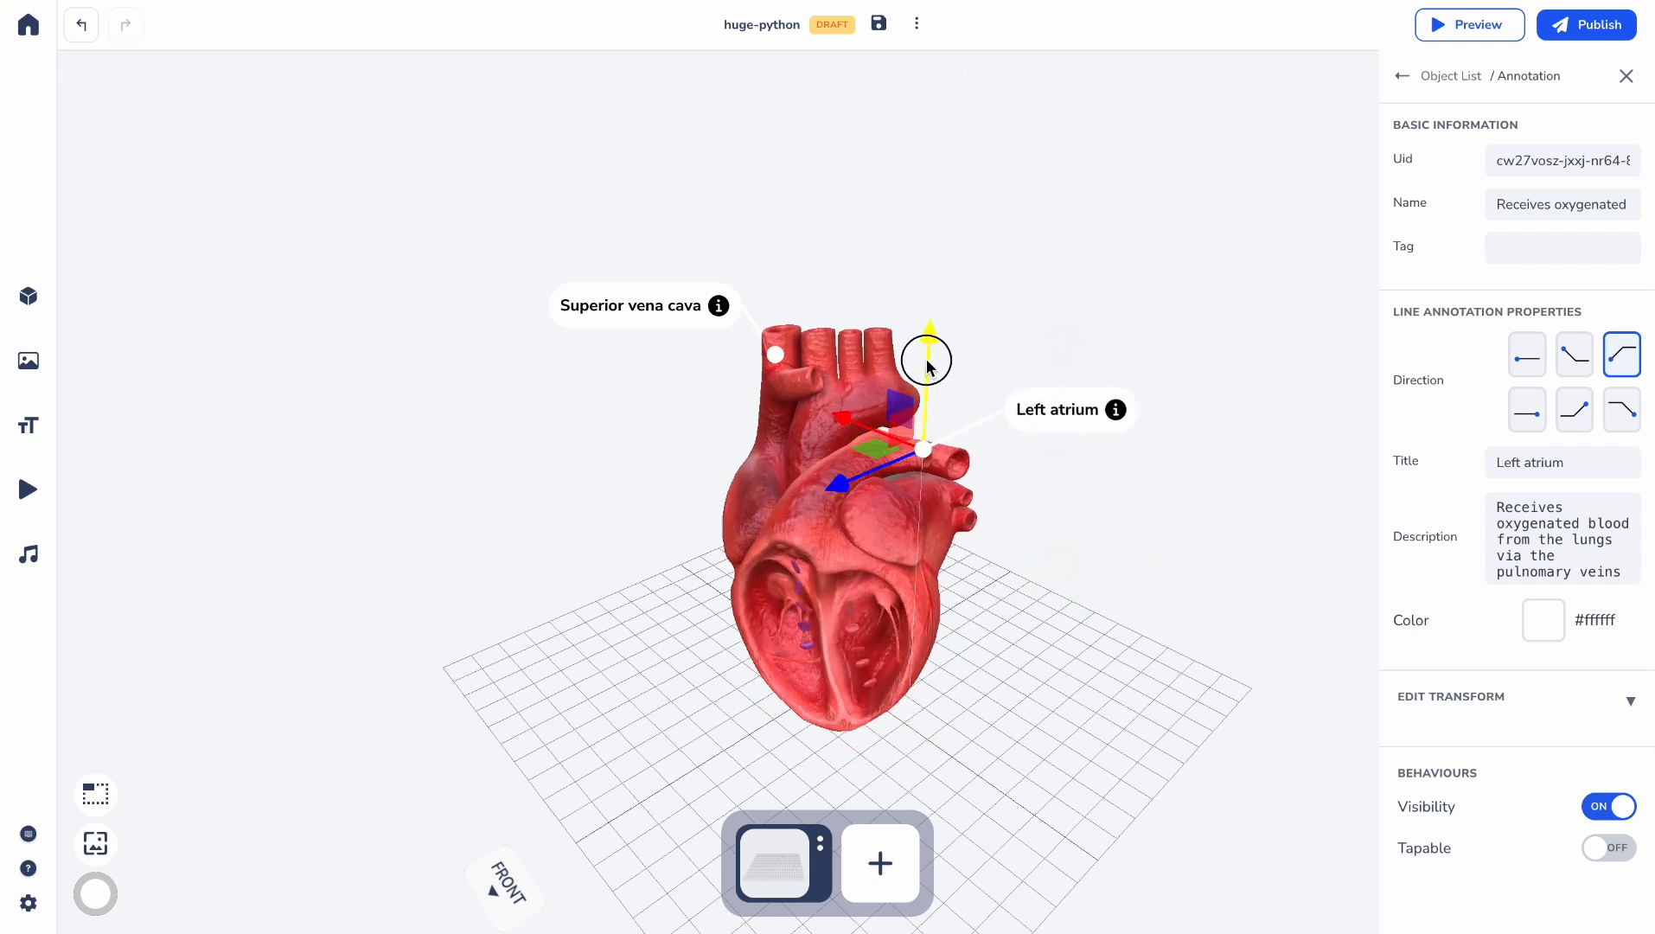
drag(926, 355, 924, 387)
click(1175, 510)
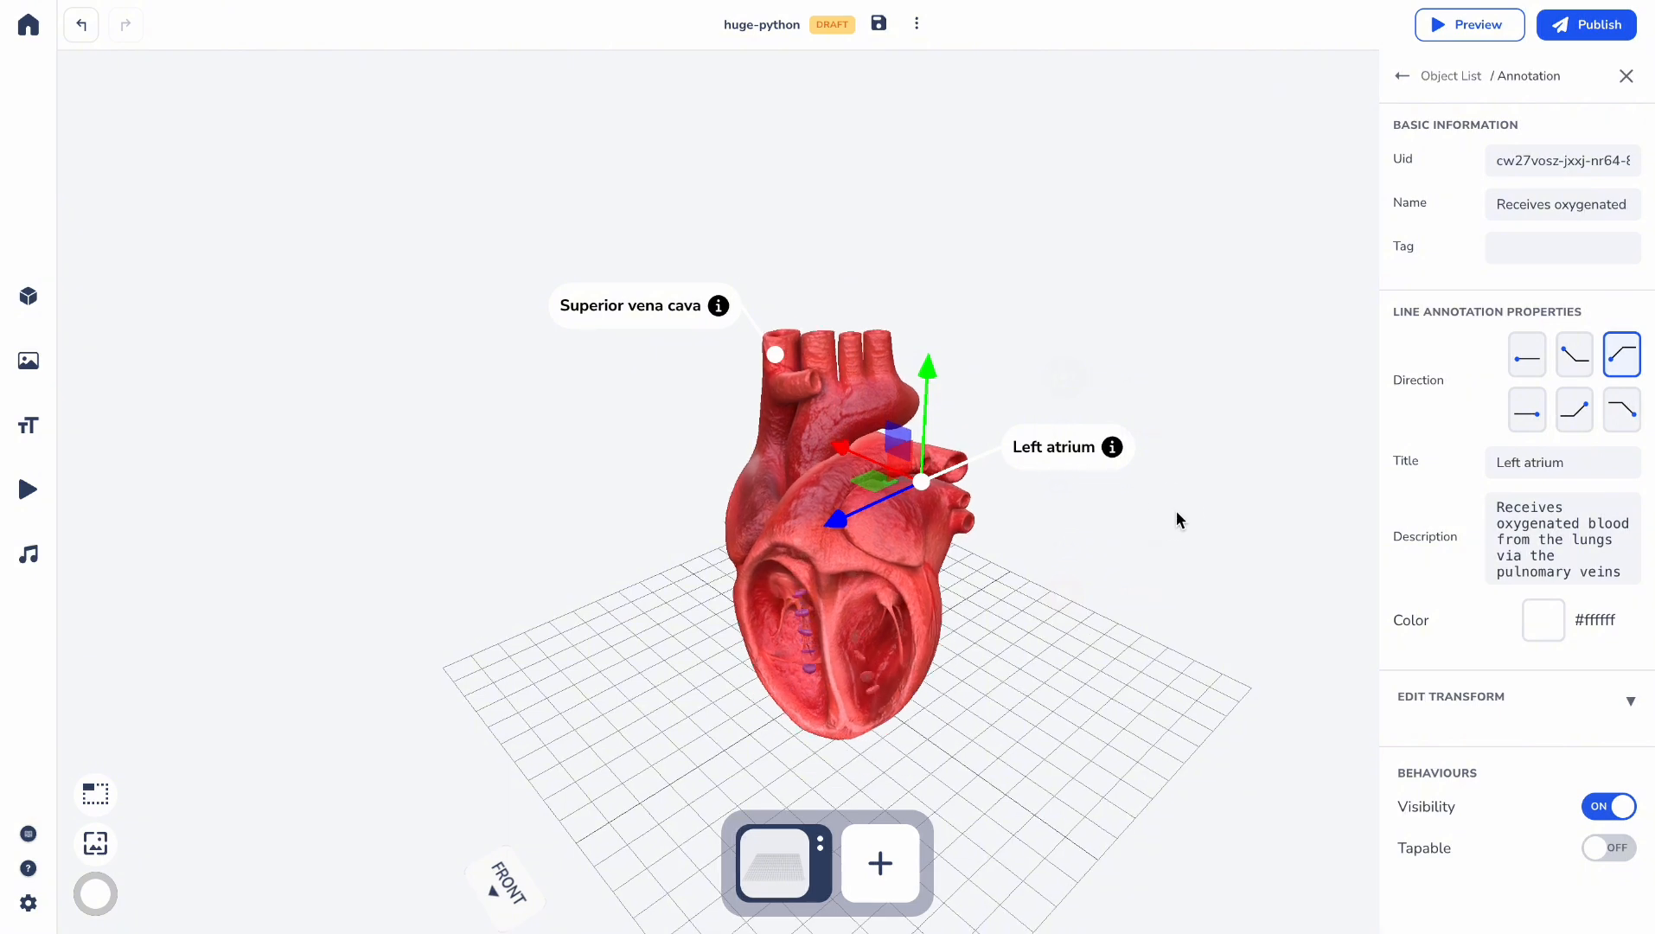
Step: Move the Left atrium annotation inward and down from the front view so its anchor touches the top of the atrium
drag(1135, 590, 1237, 492)
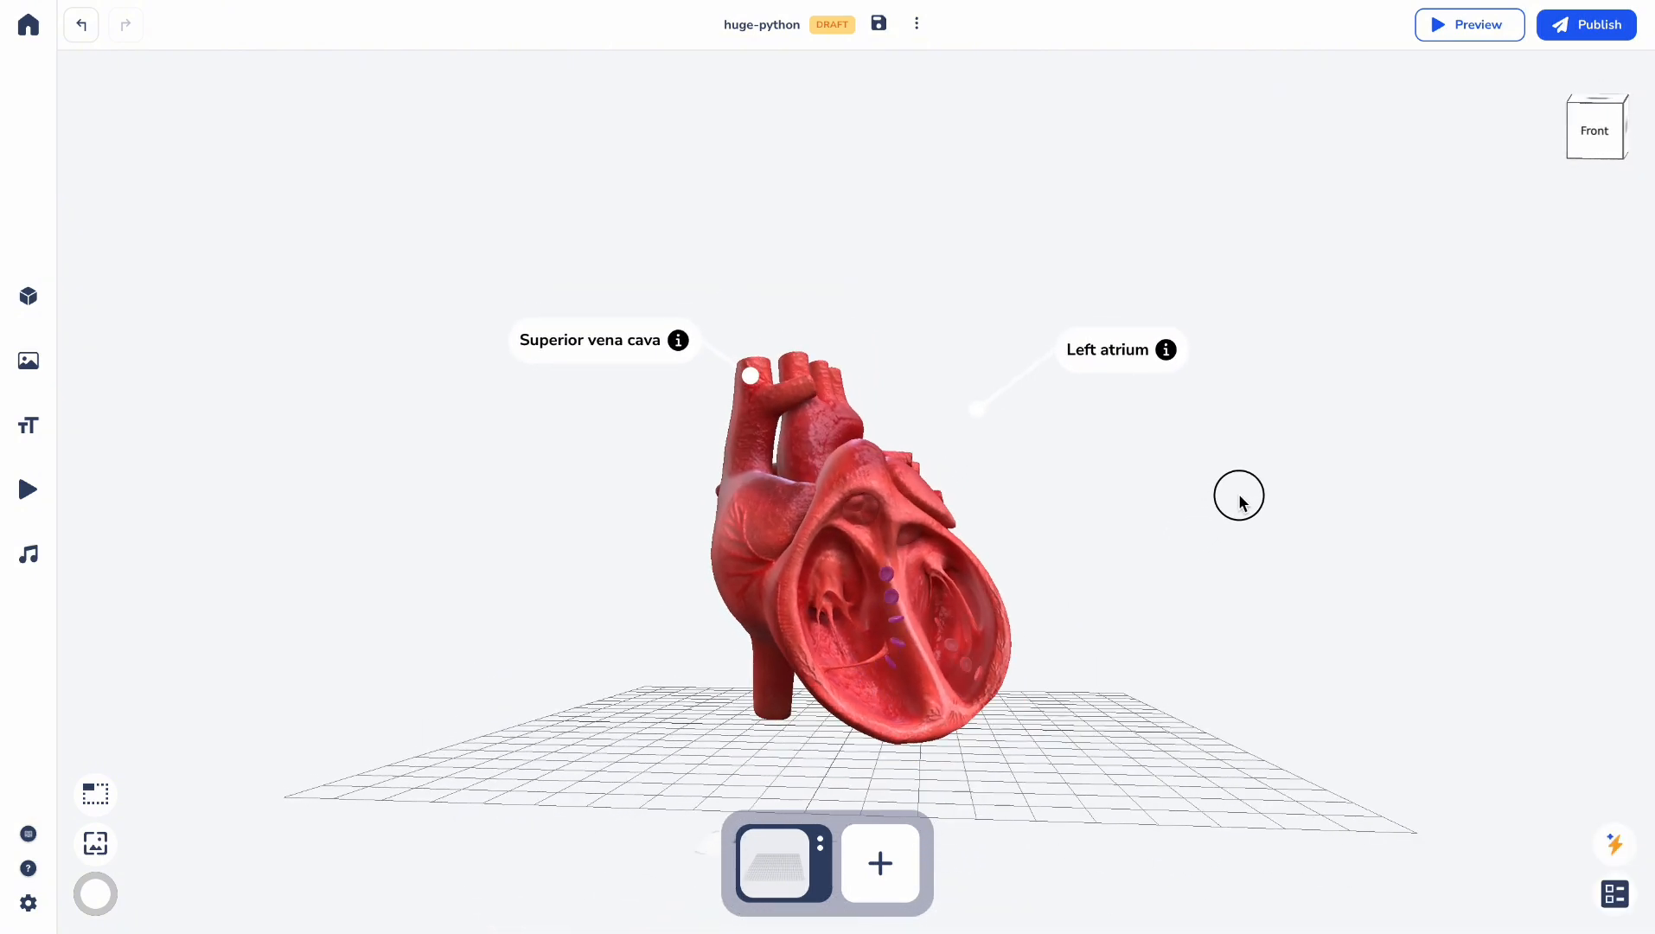
click(1032, 372)
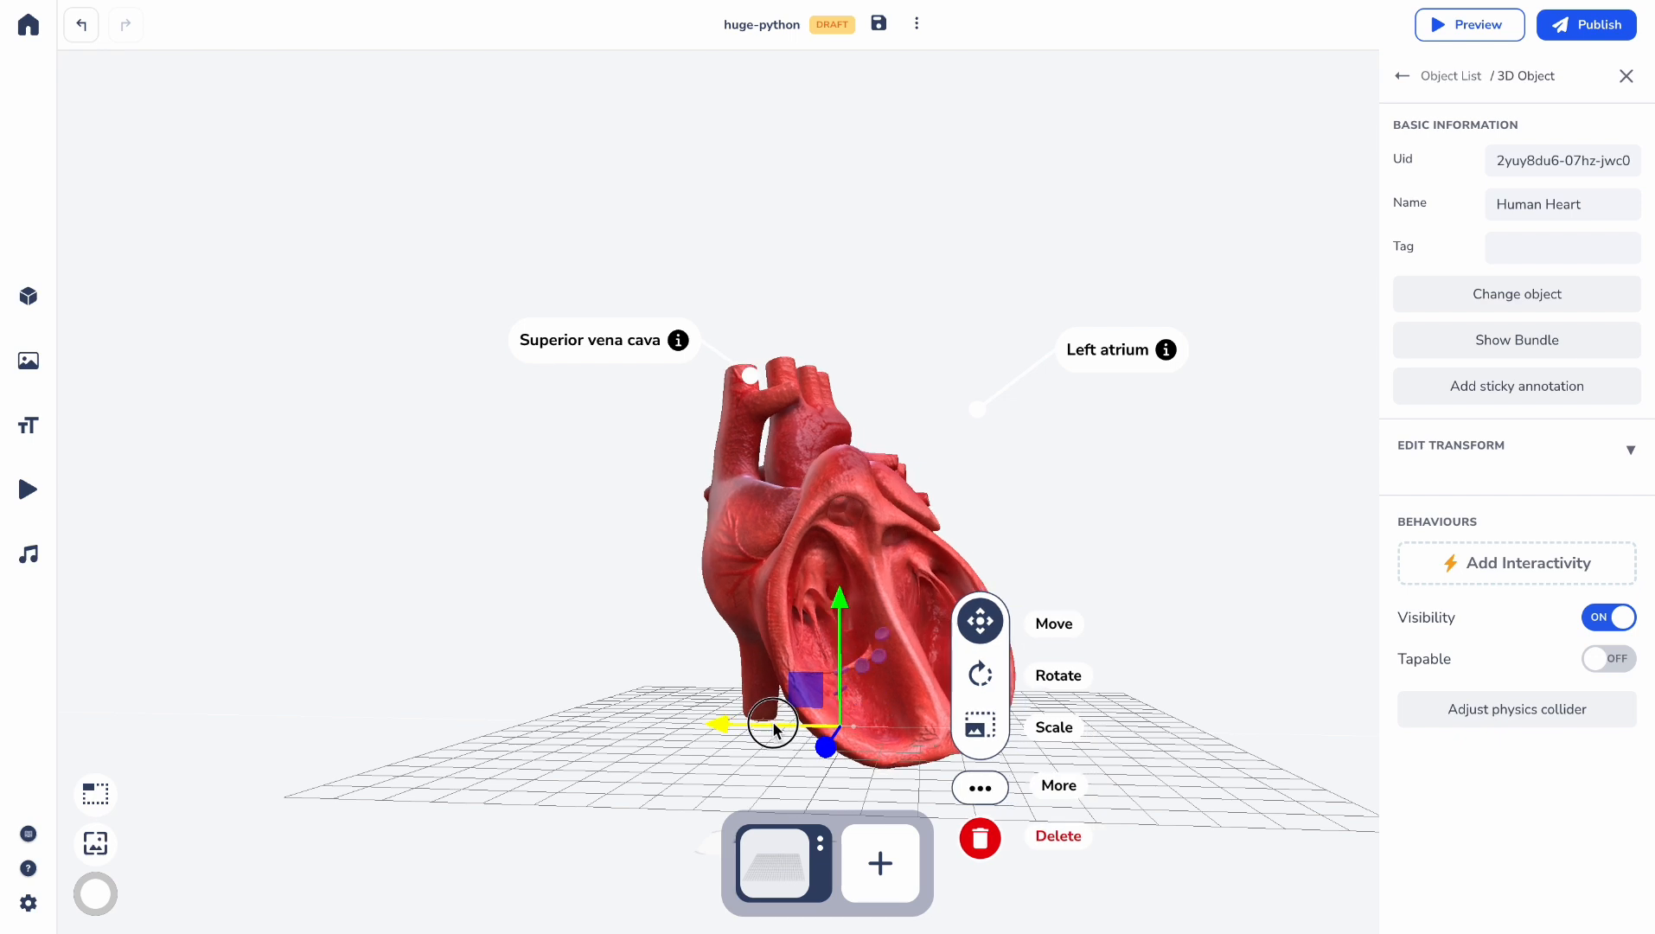
click(1178, 387)
click(1127, 363)
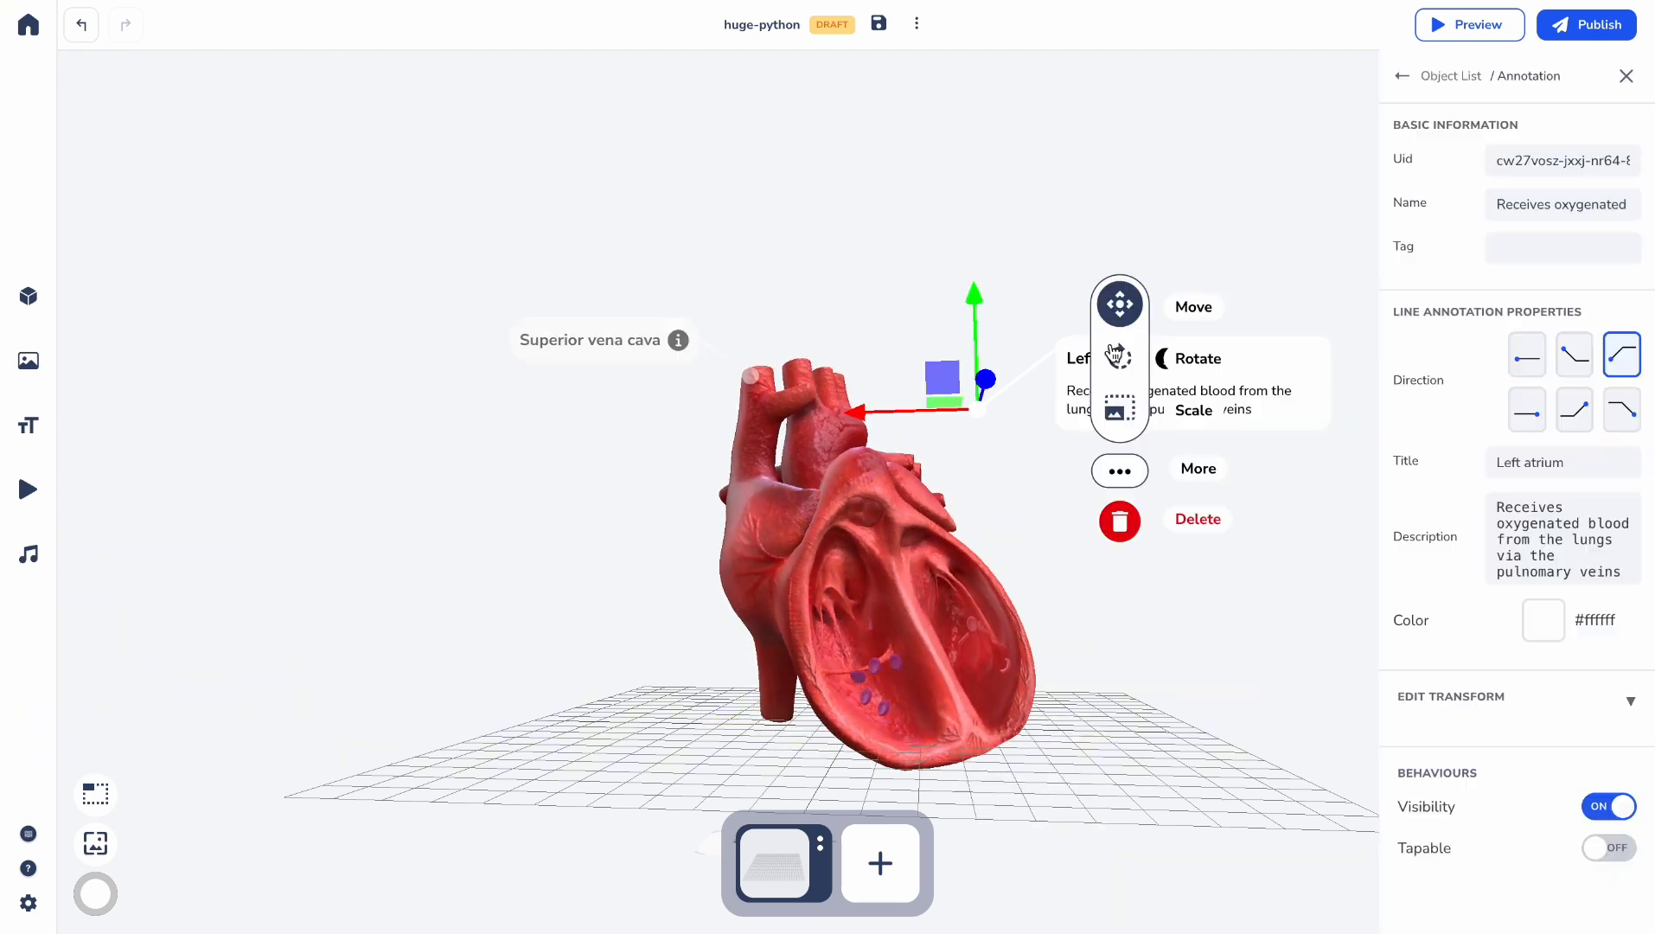
drag(881, 426, 817, 424)
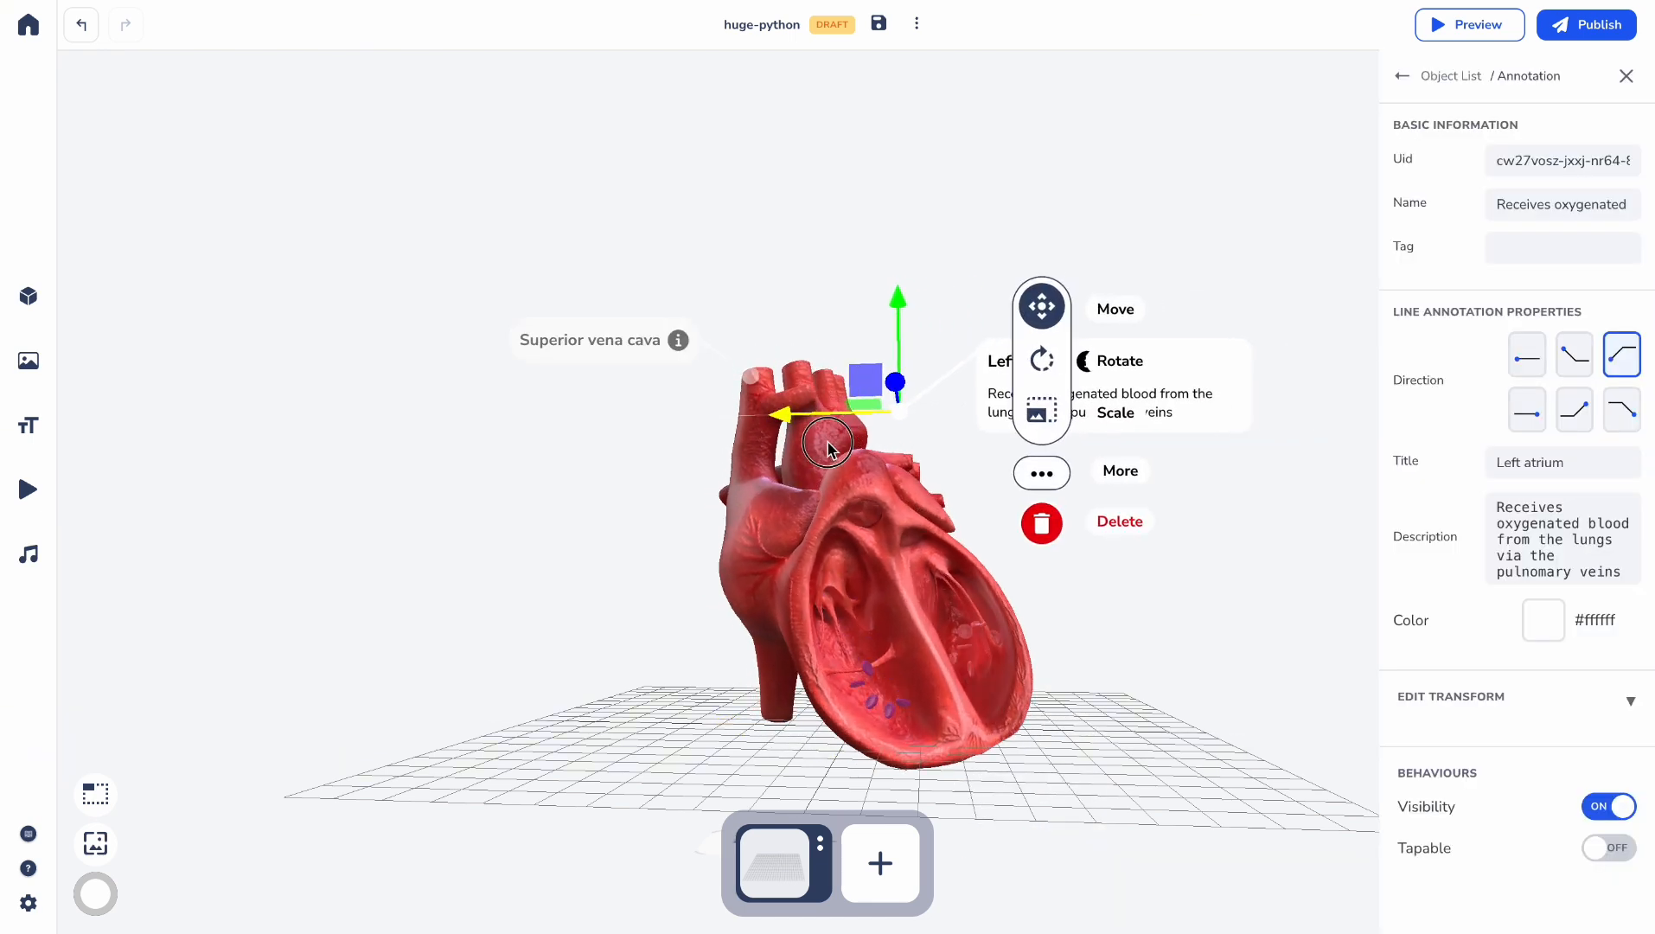
drag(897, 291, 896, 346)
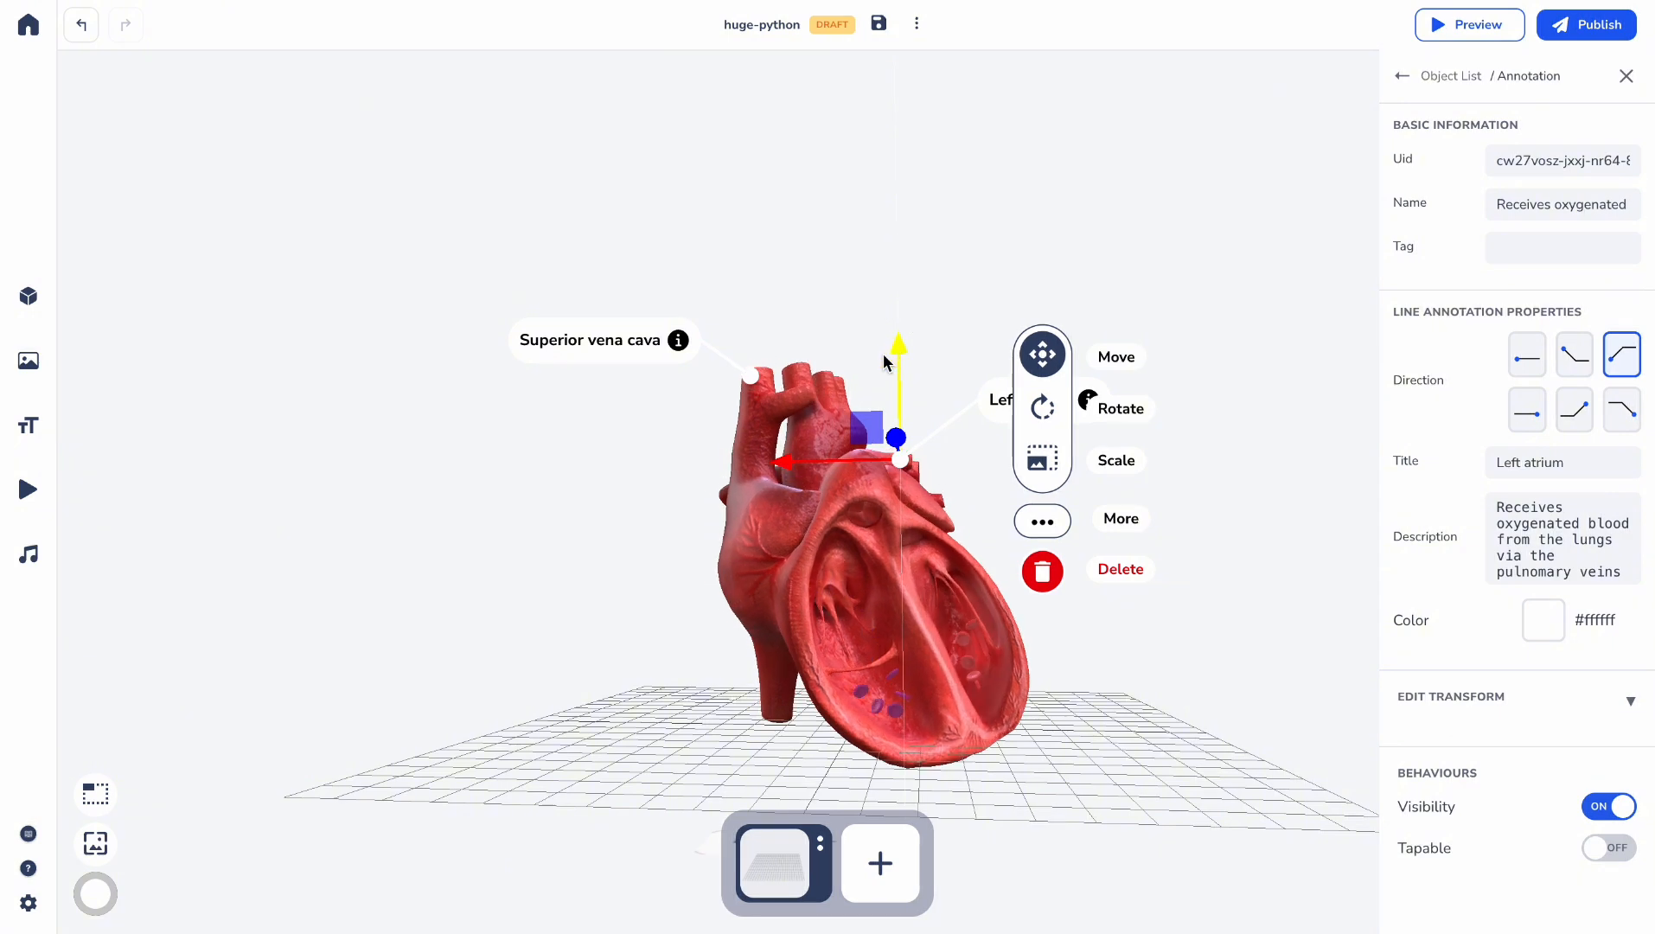
drag(836, 462, 818, 461)
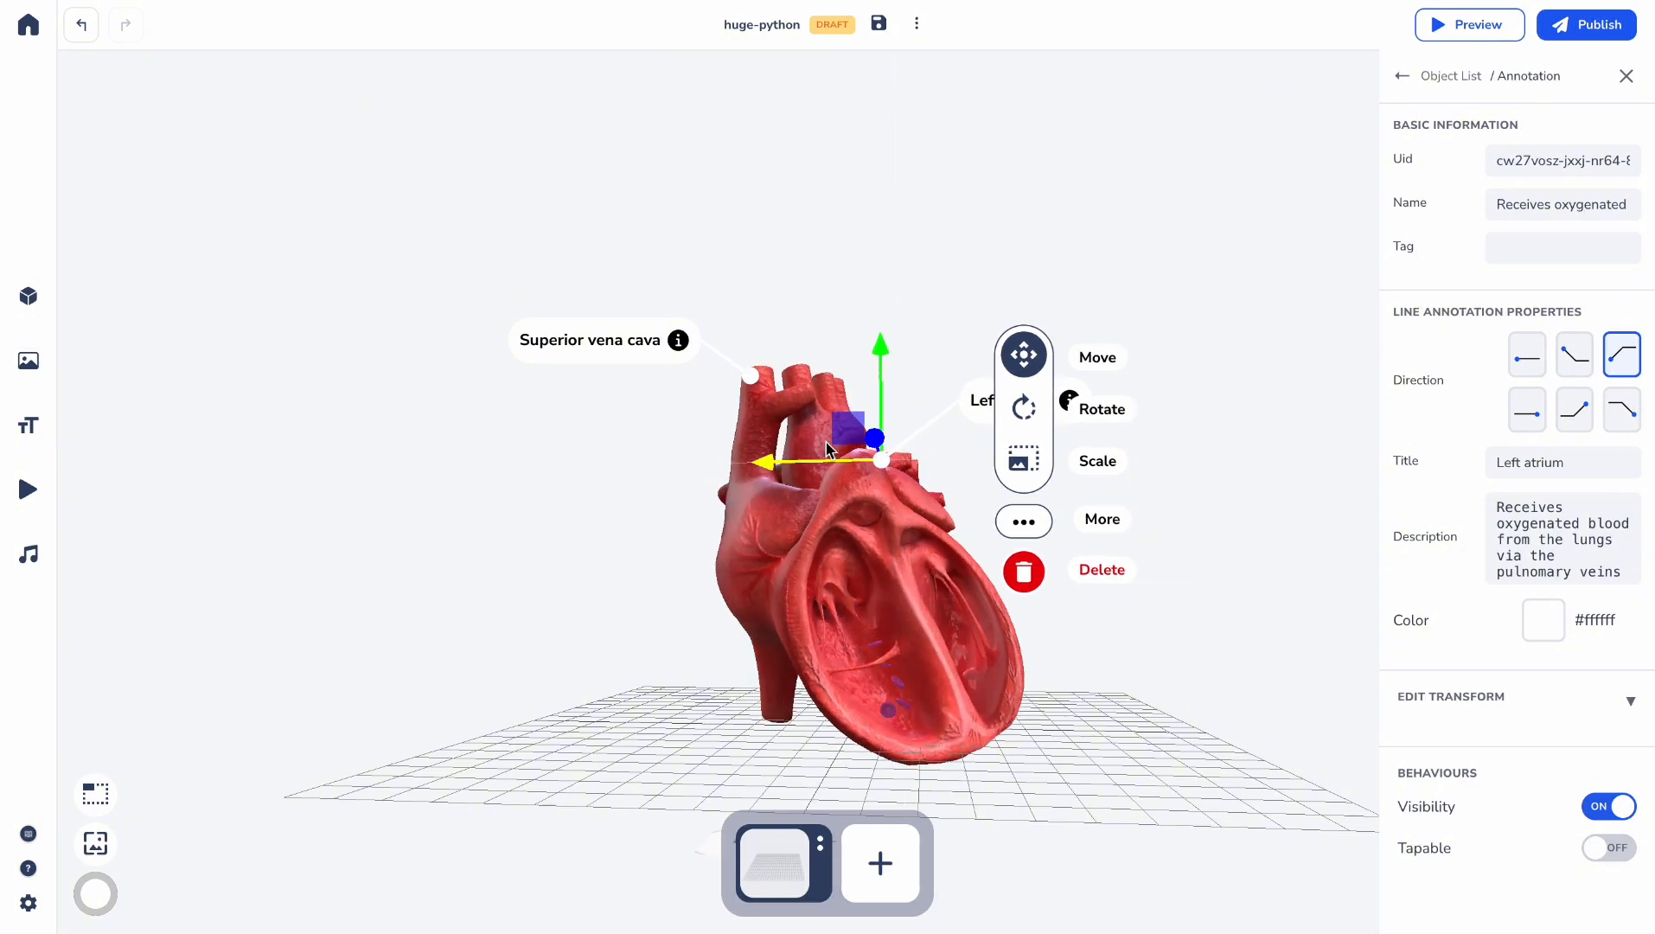
drag(864, 366, 874, 354)
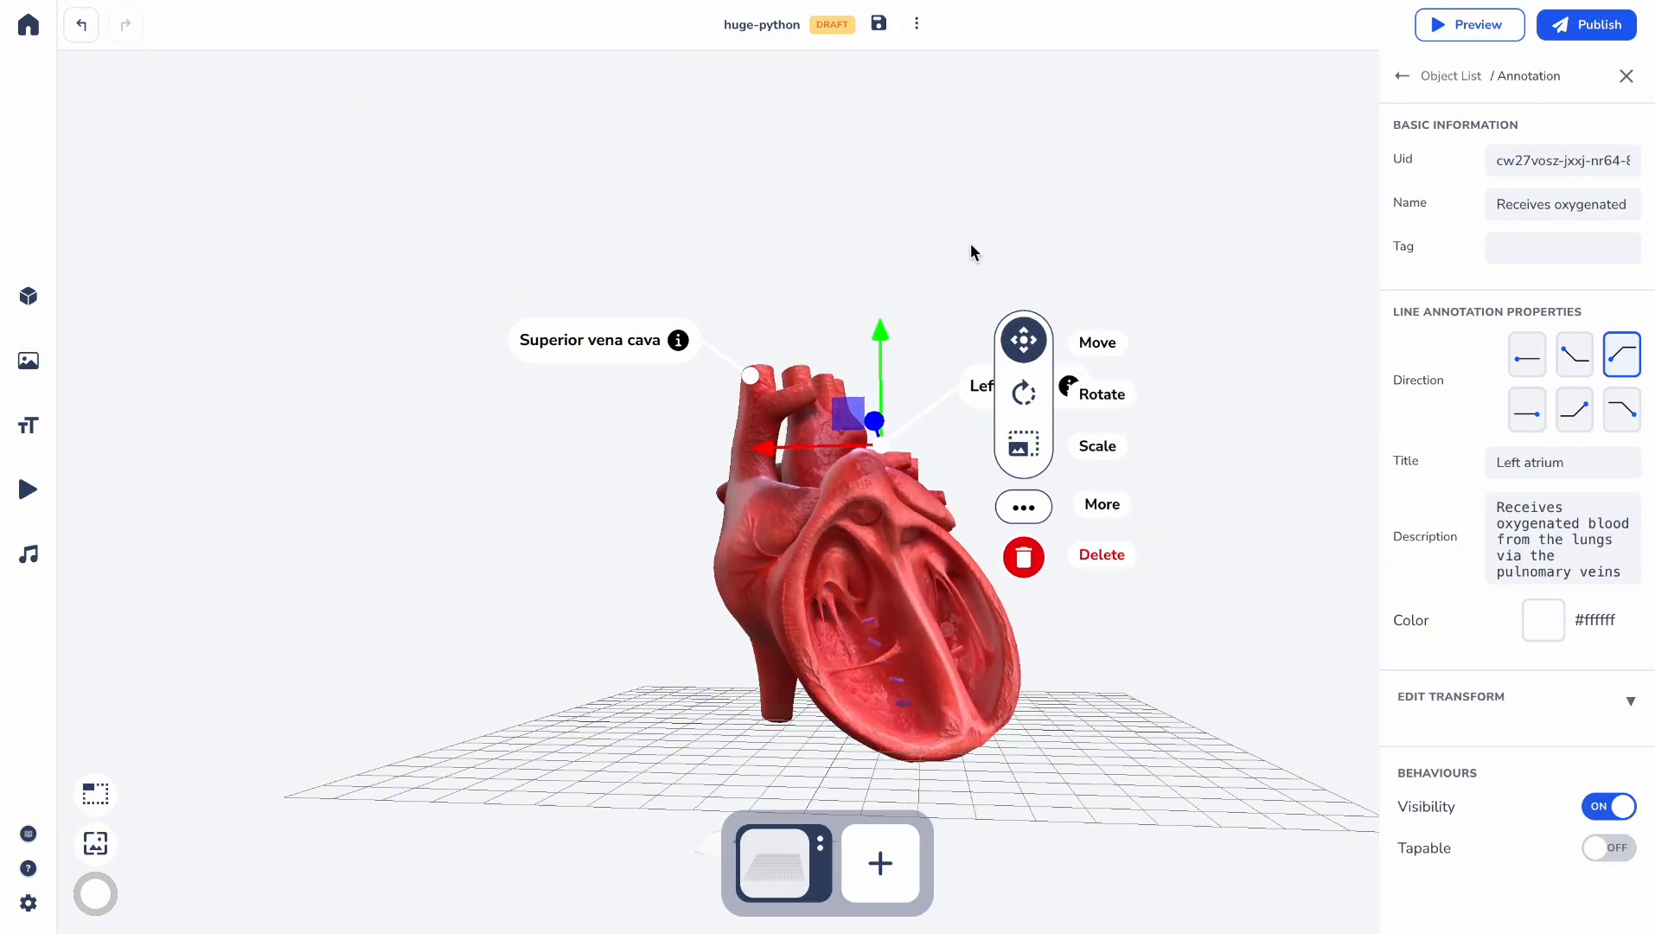
Step: Move the Left atrium annotation further back and slightly outward from a tilted top view so its anchor sits over the atrium
click(976, 228)
mouse_move(977, 228)
mouse_down()
mouse_move(992, 403)
mouse_move(990, 384)
mouse_up()
click(919, 473)
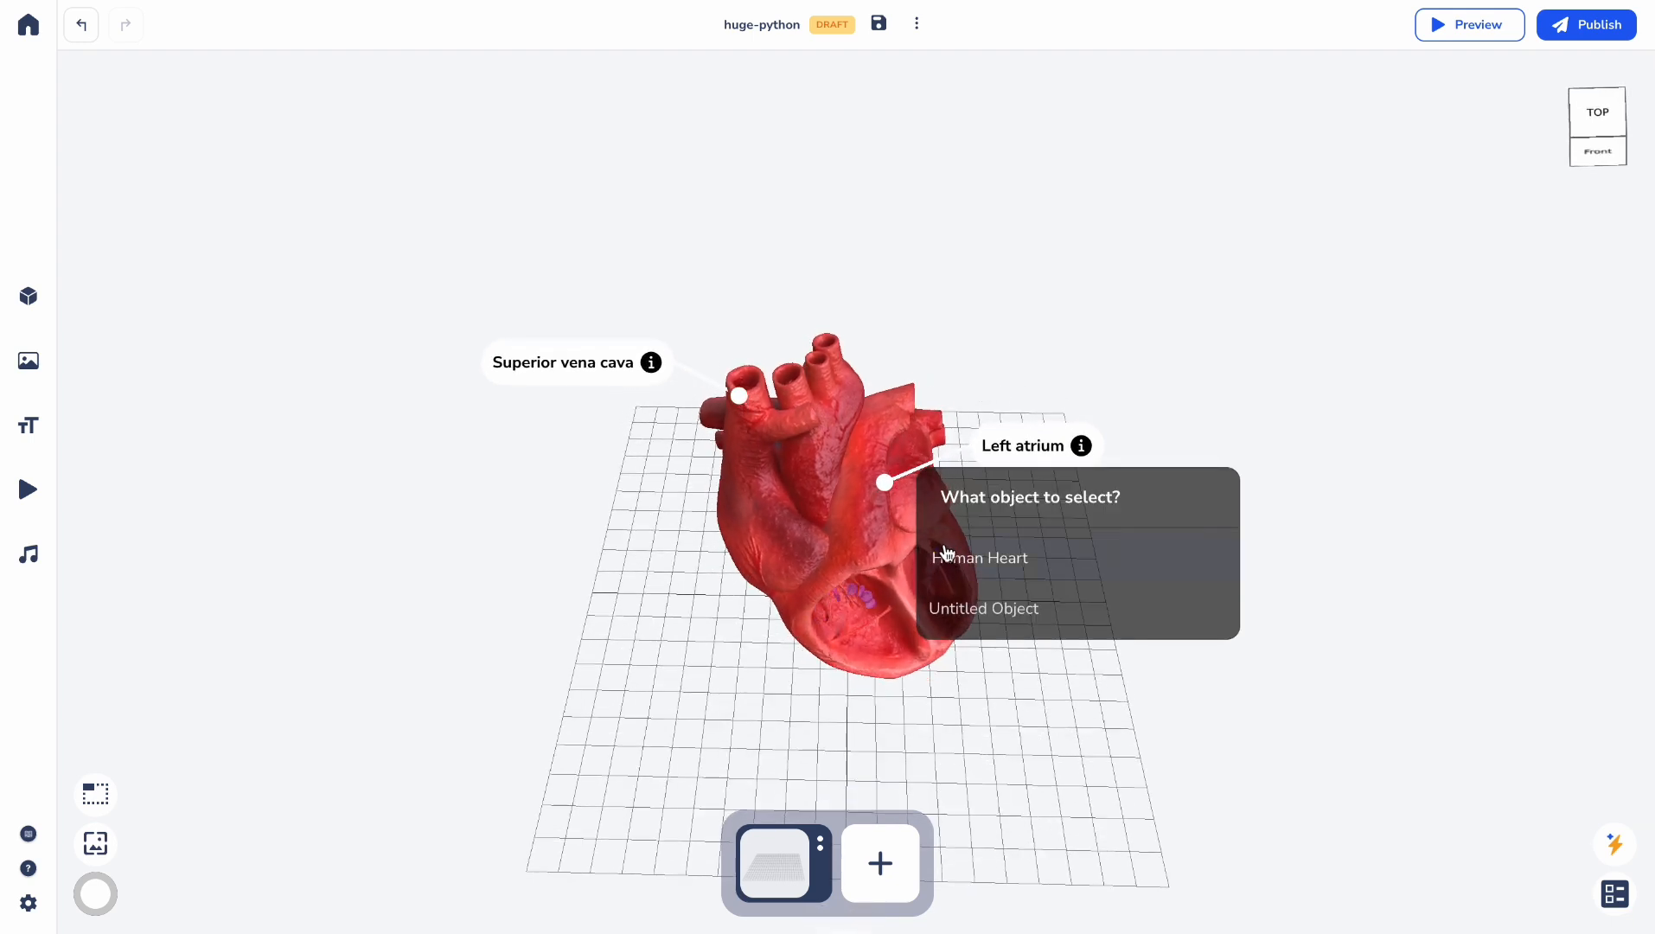
click(976, 607)
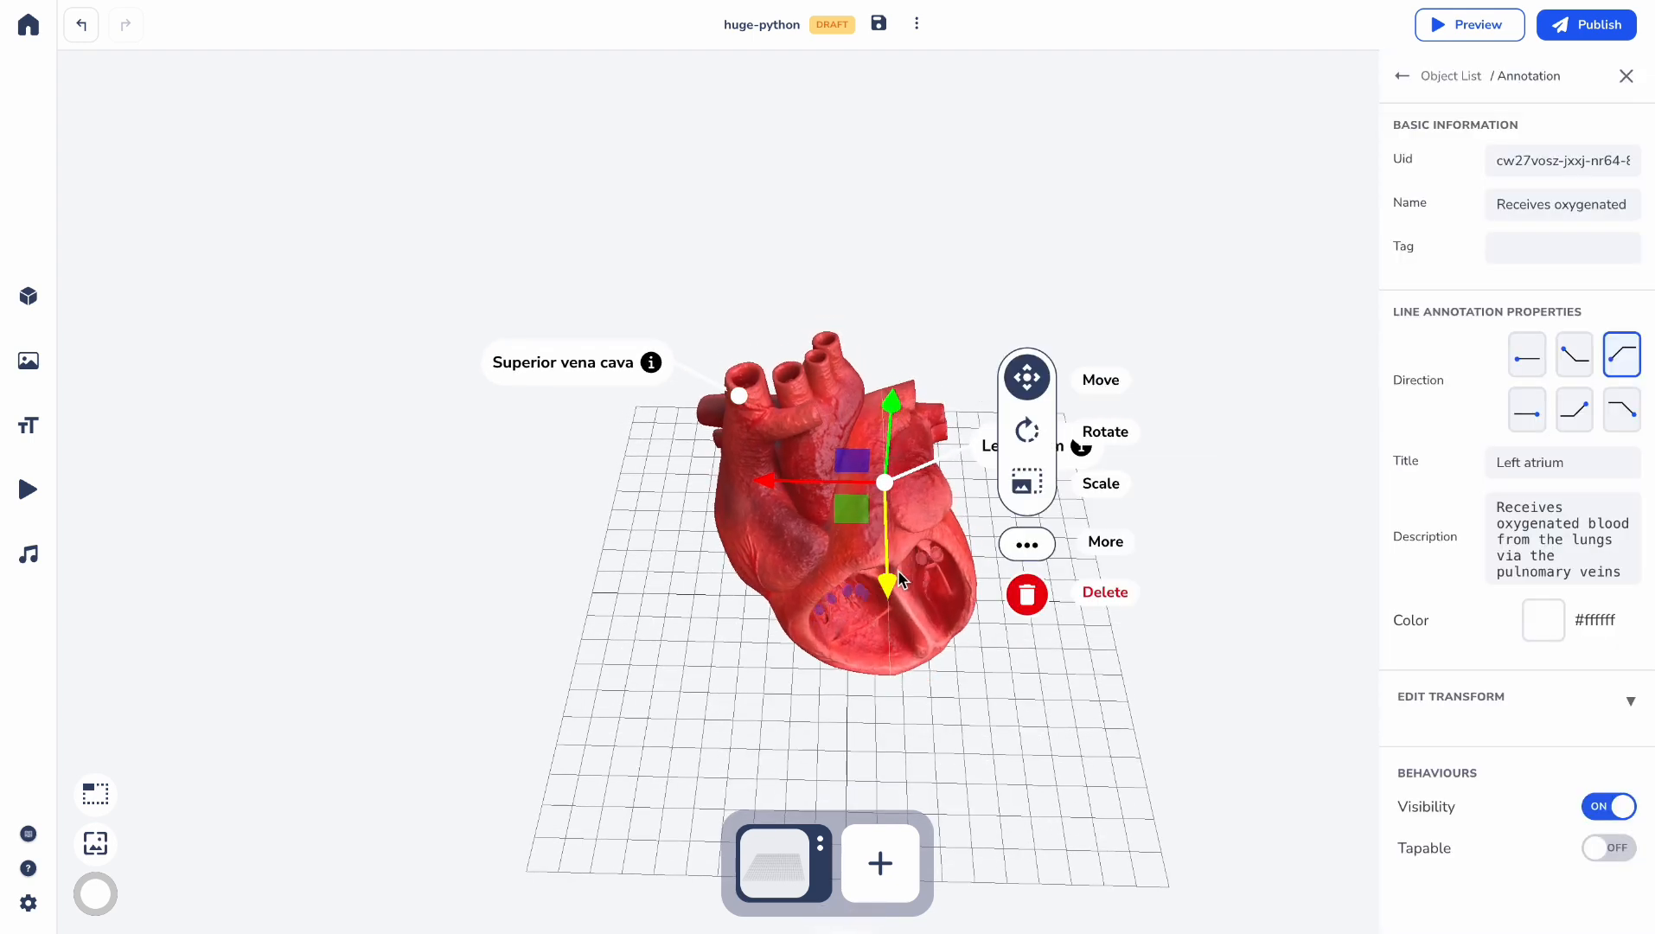
drag(886, 582, 906, 491)
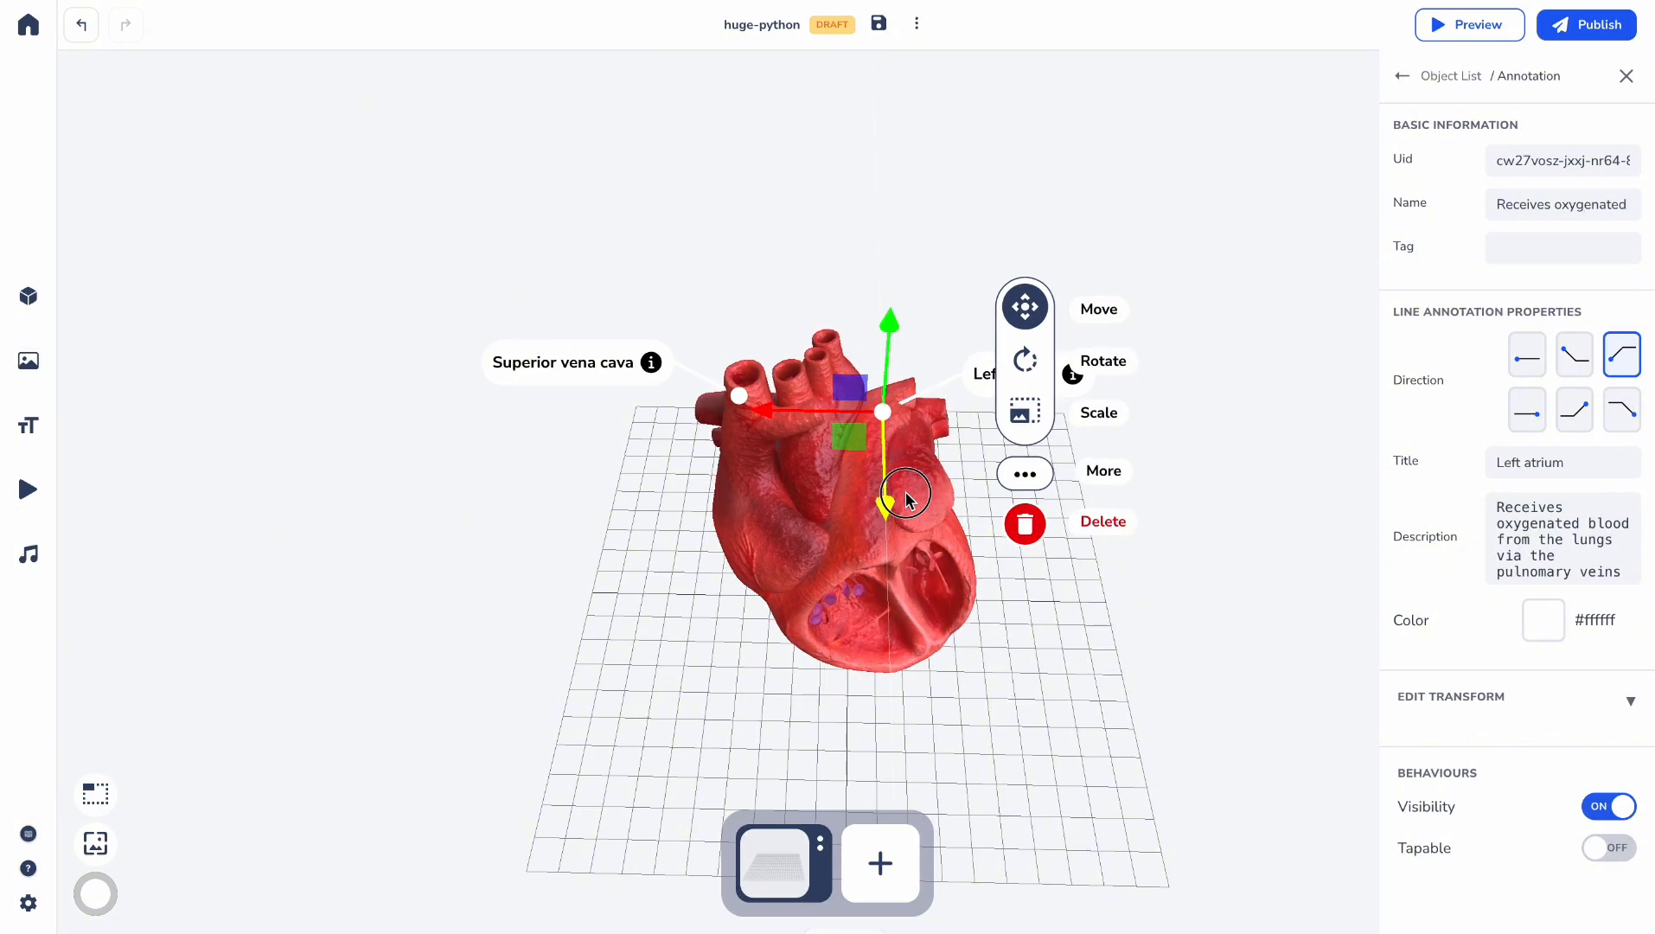
drag(767, 414, 796, 415)
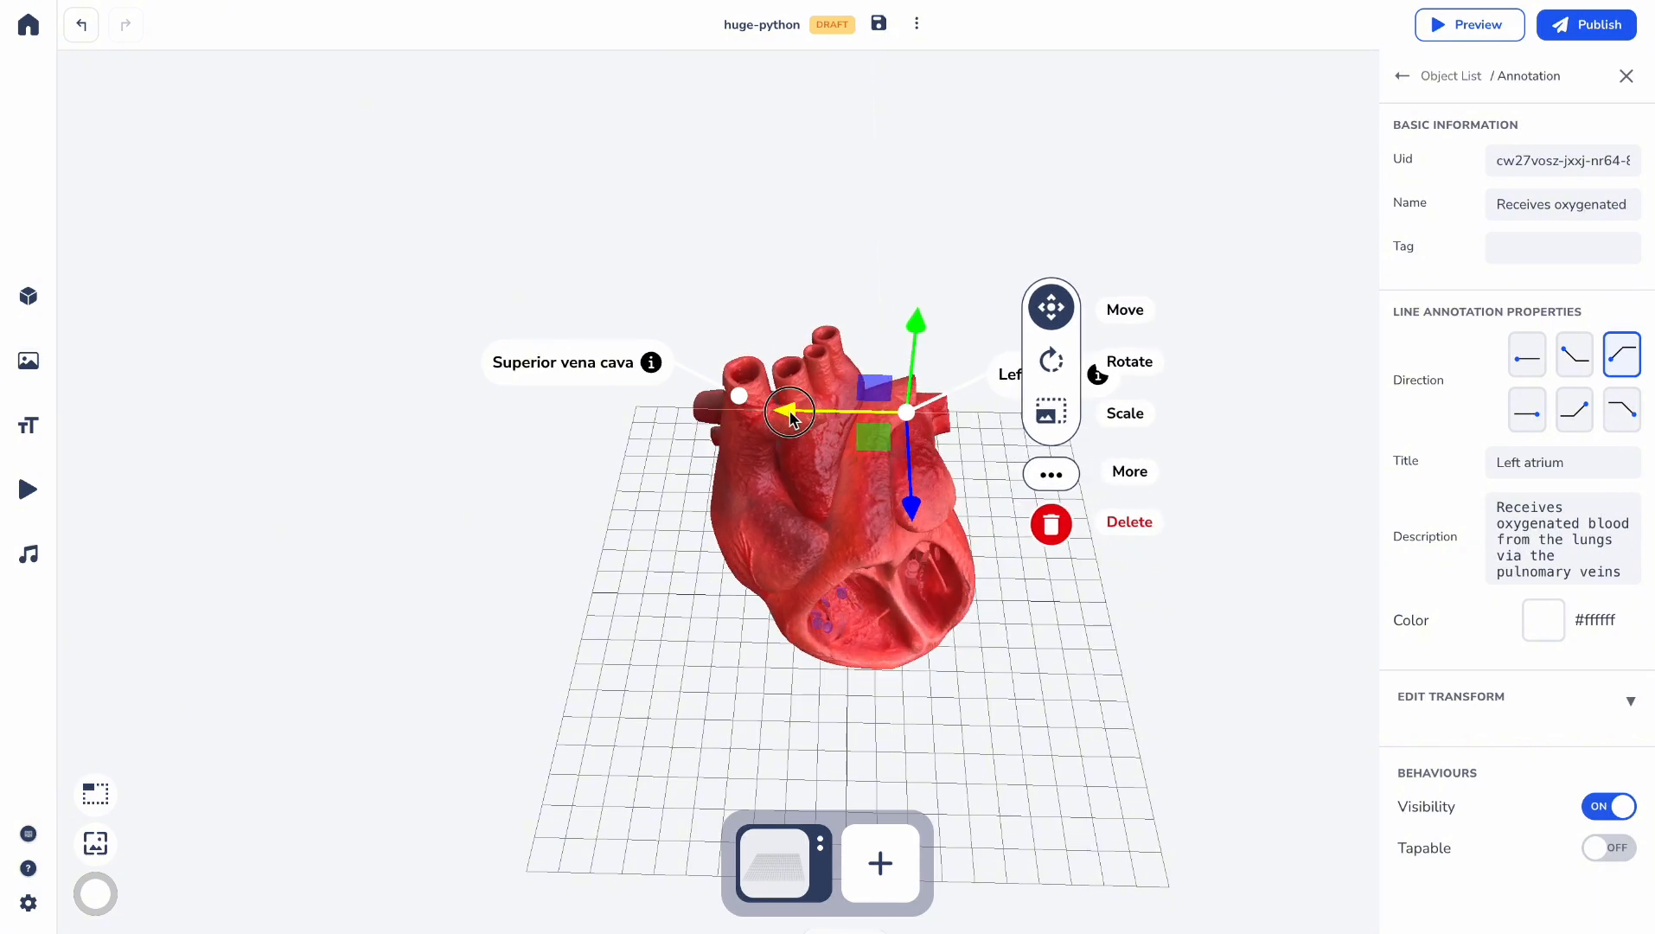
click(919, 202)
drag(1026, 514, 1026, 353)
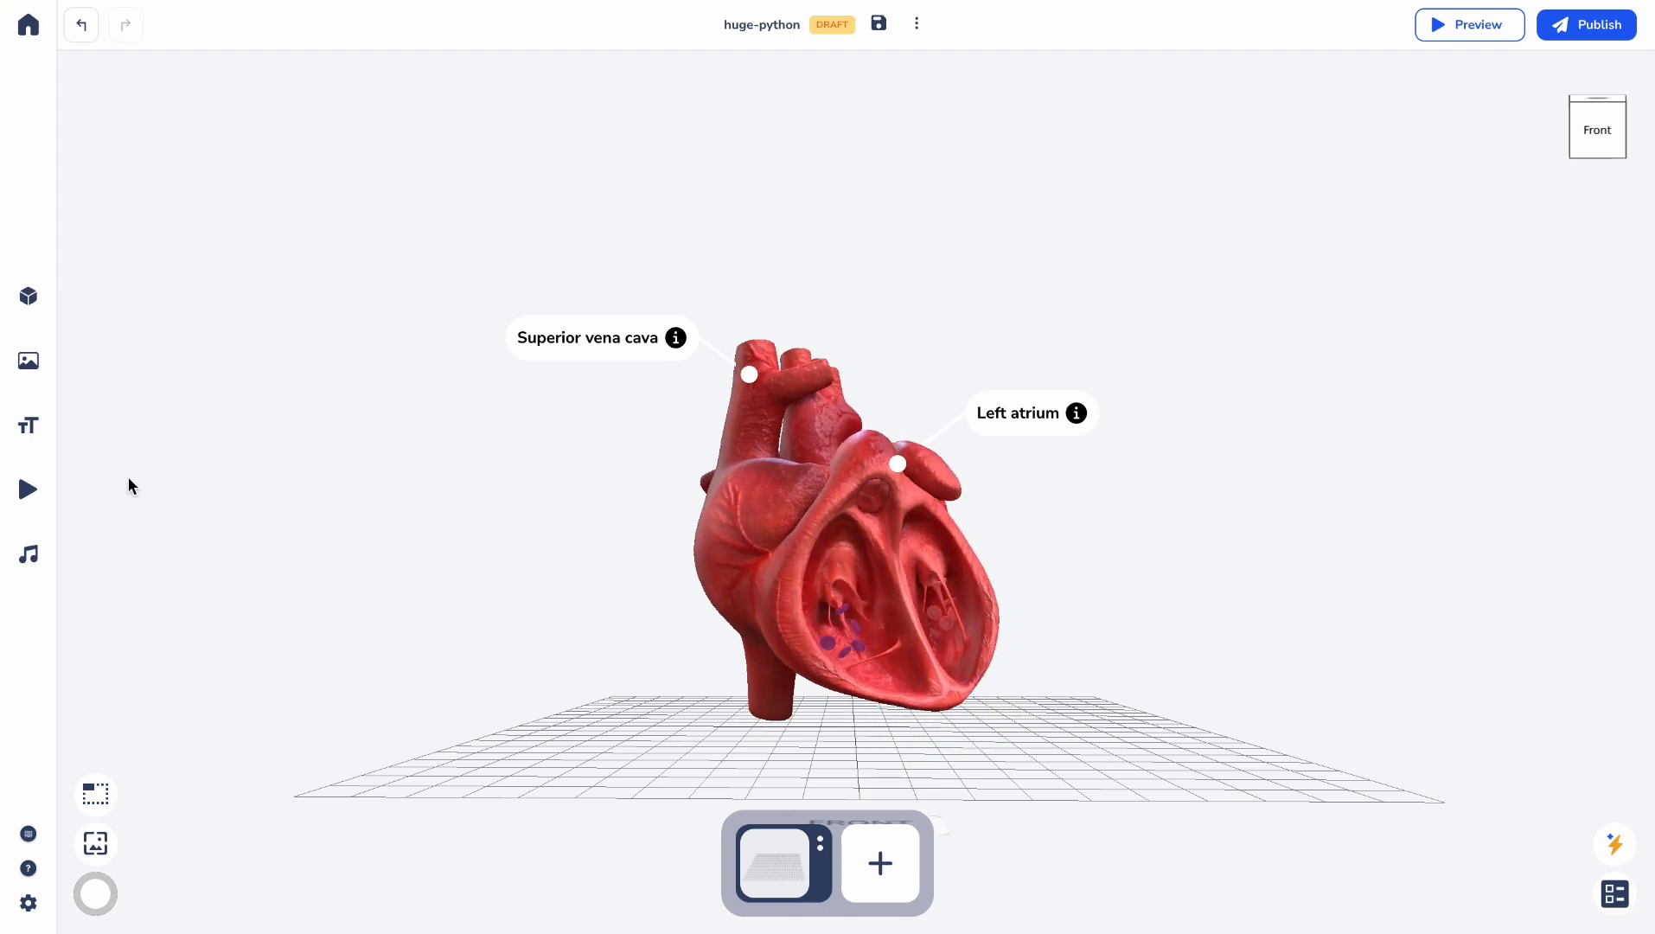
Step: Set up a straight left-line annotation titled "Left ventricle" with the description "Pumps oxygenated blood to the body via aourta"
click(29, 425)
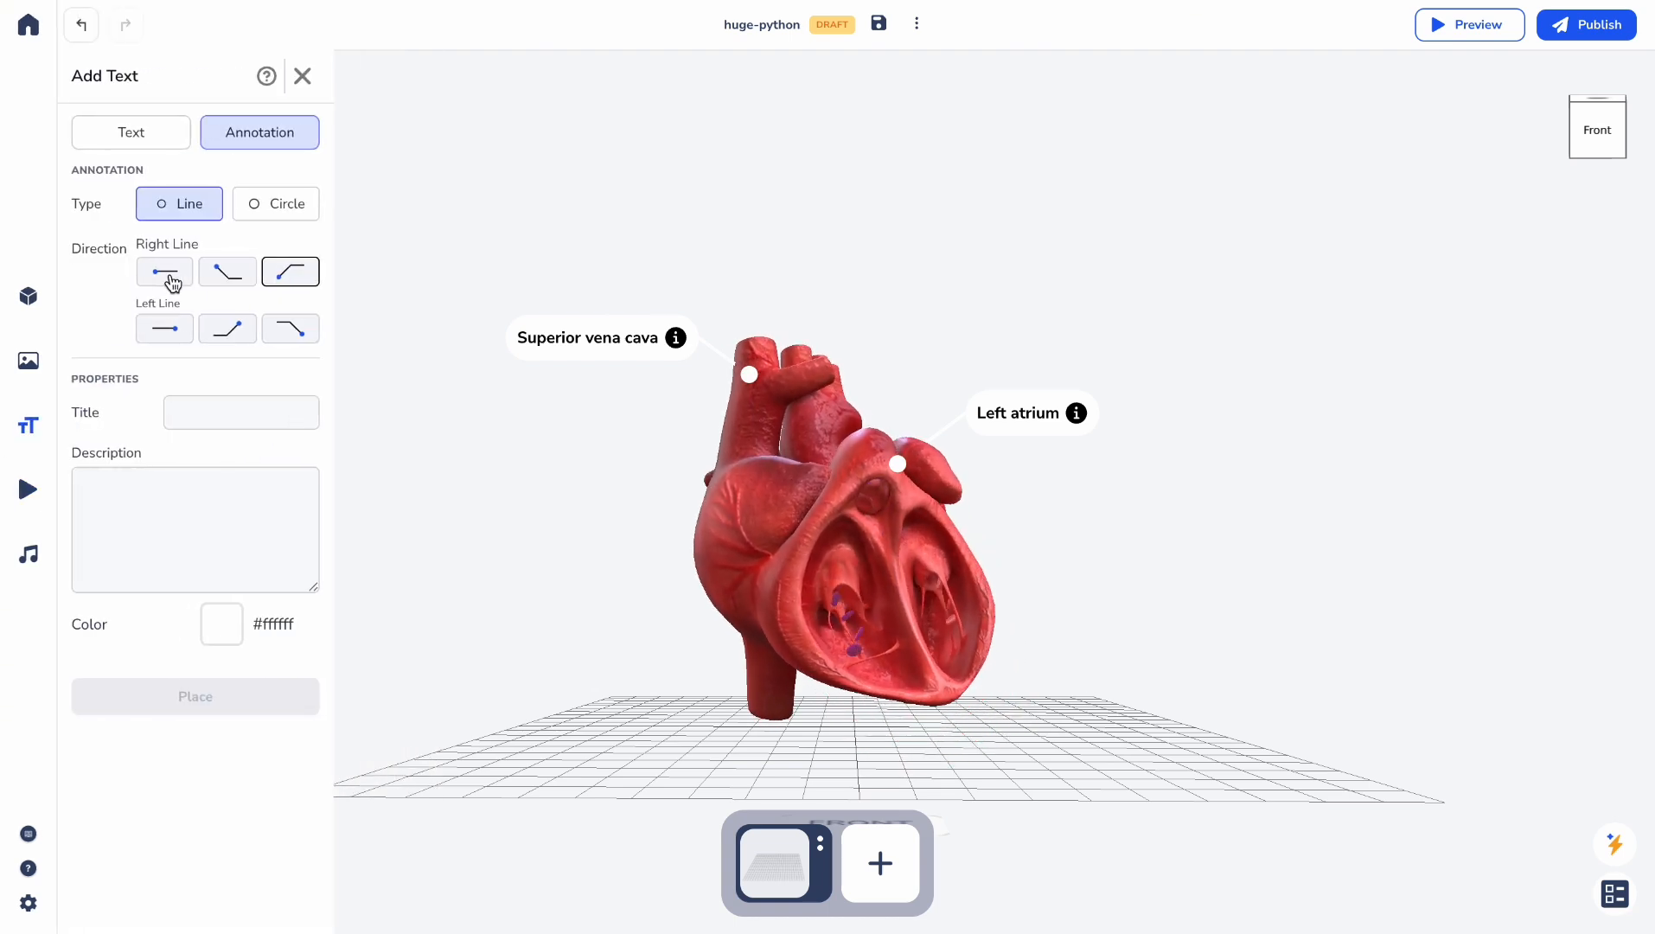
click(177, 332)
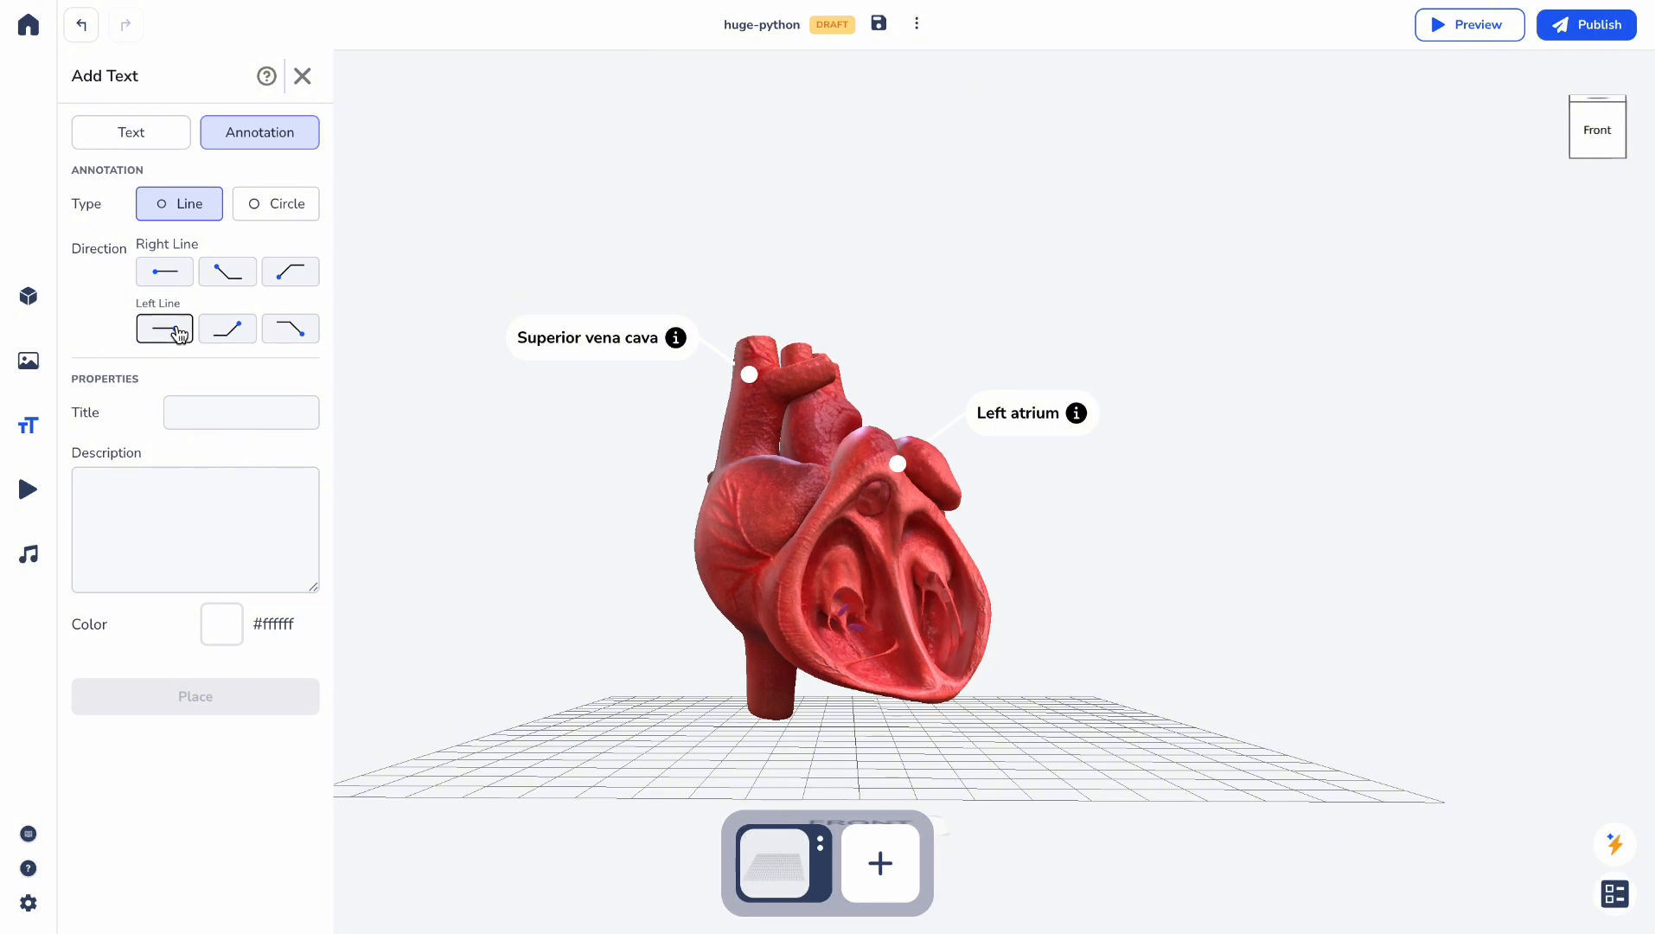
click(215, 409)
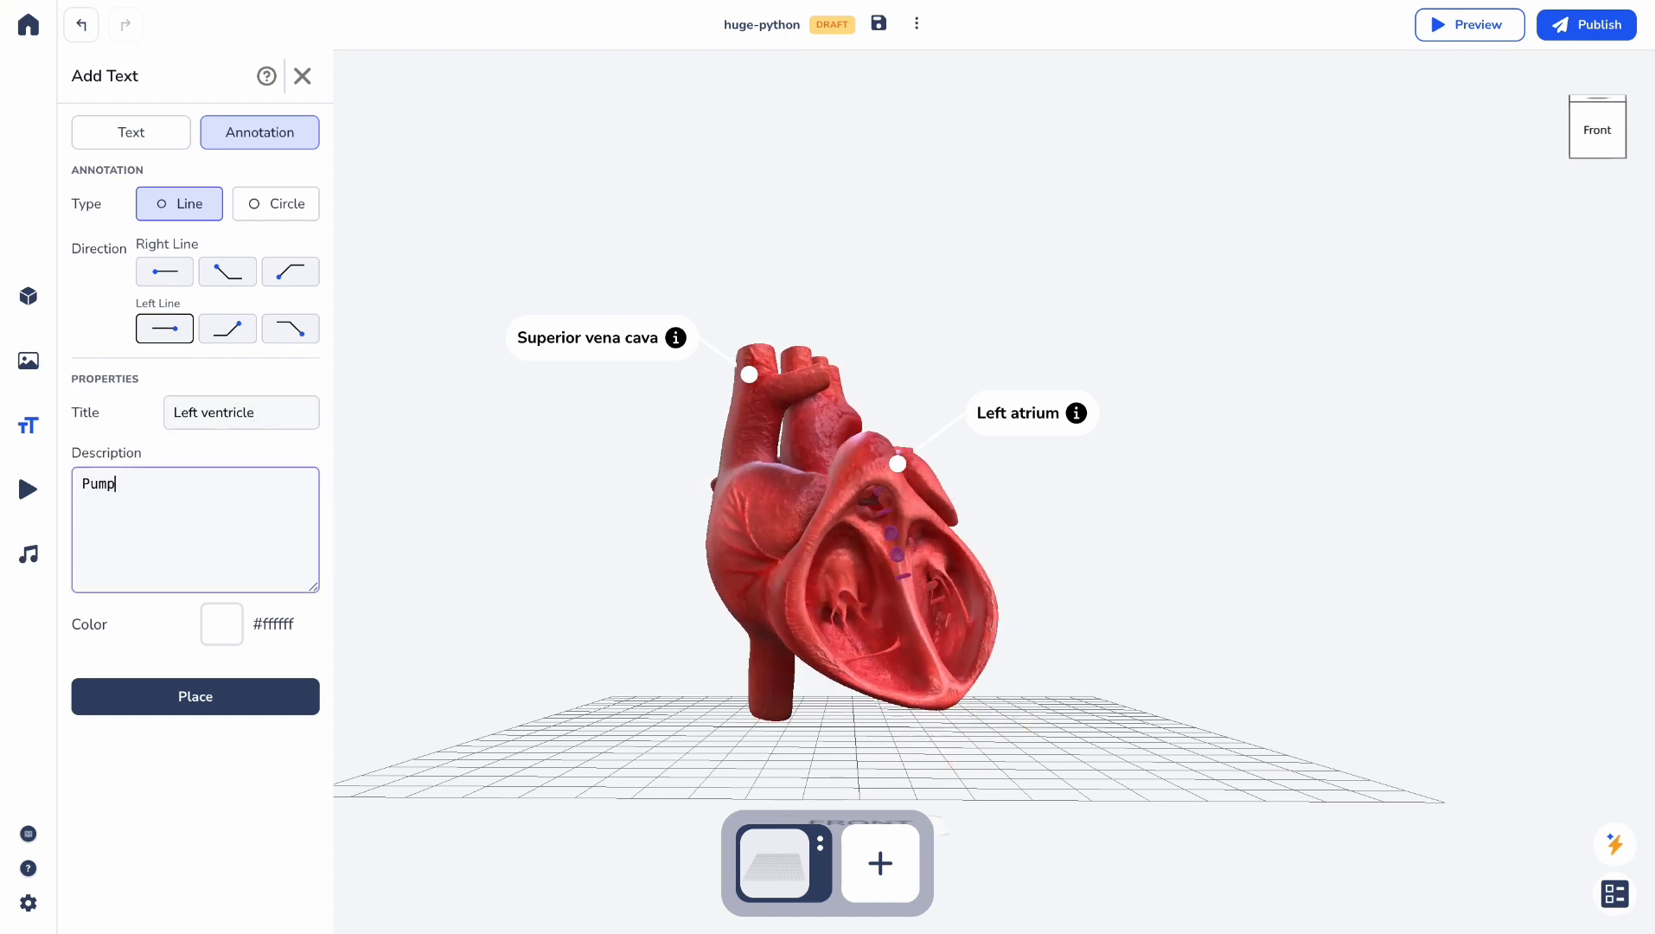
text(oxygenated )
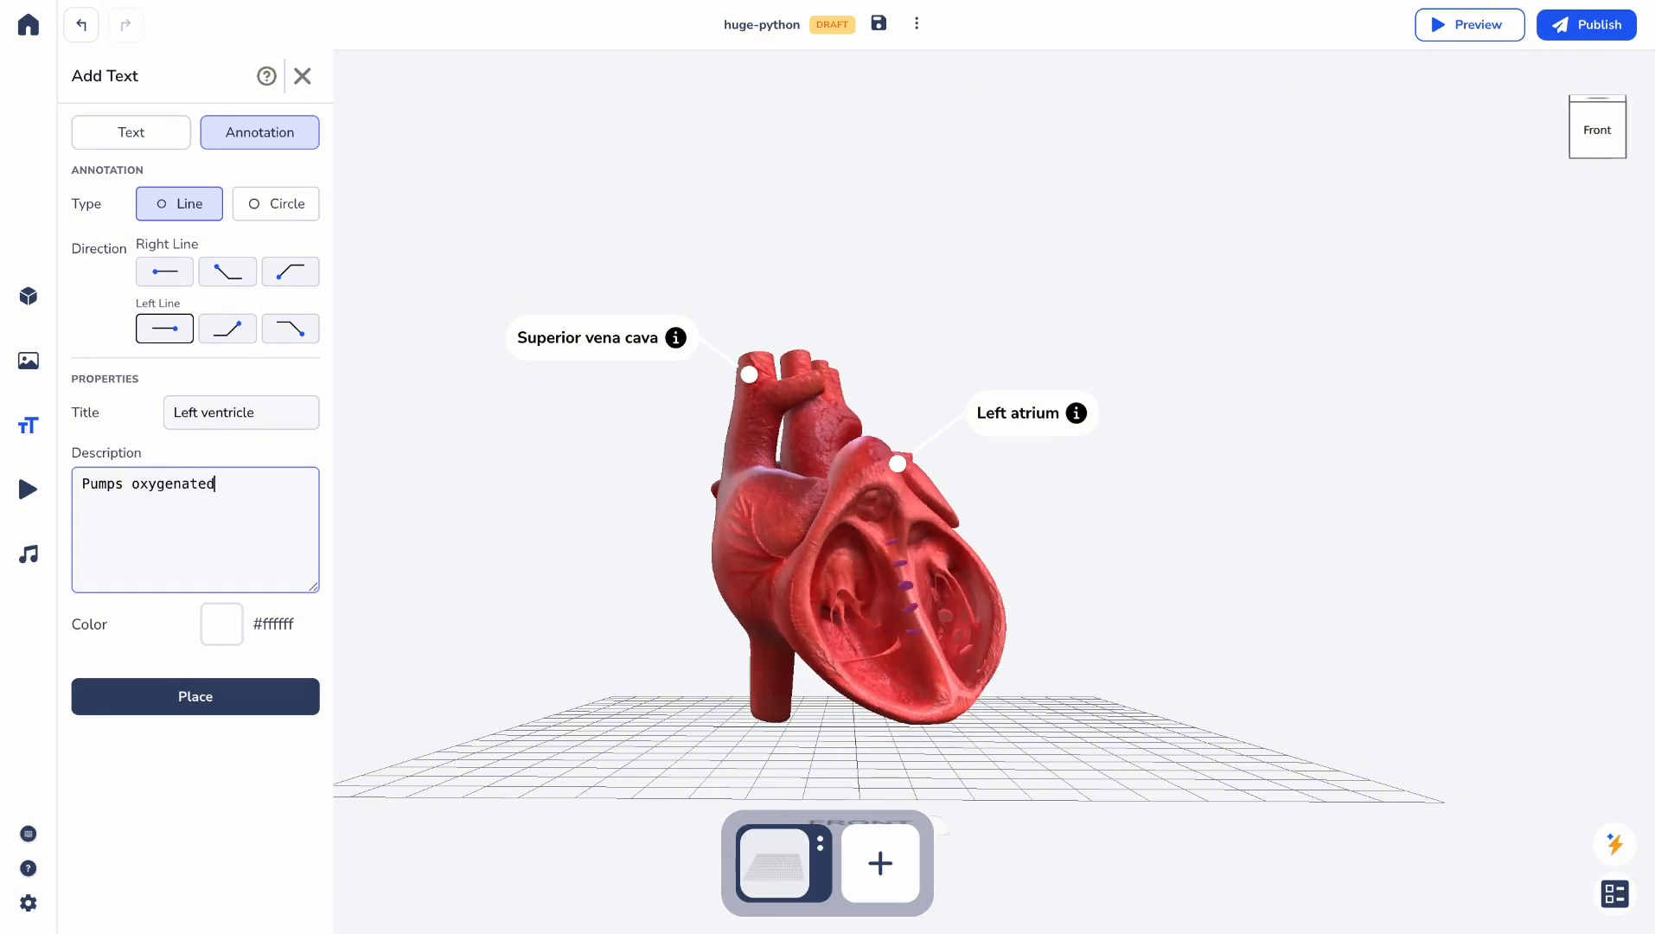
text(blood)
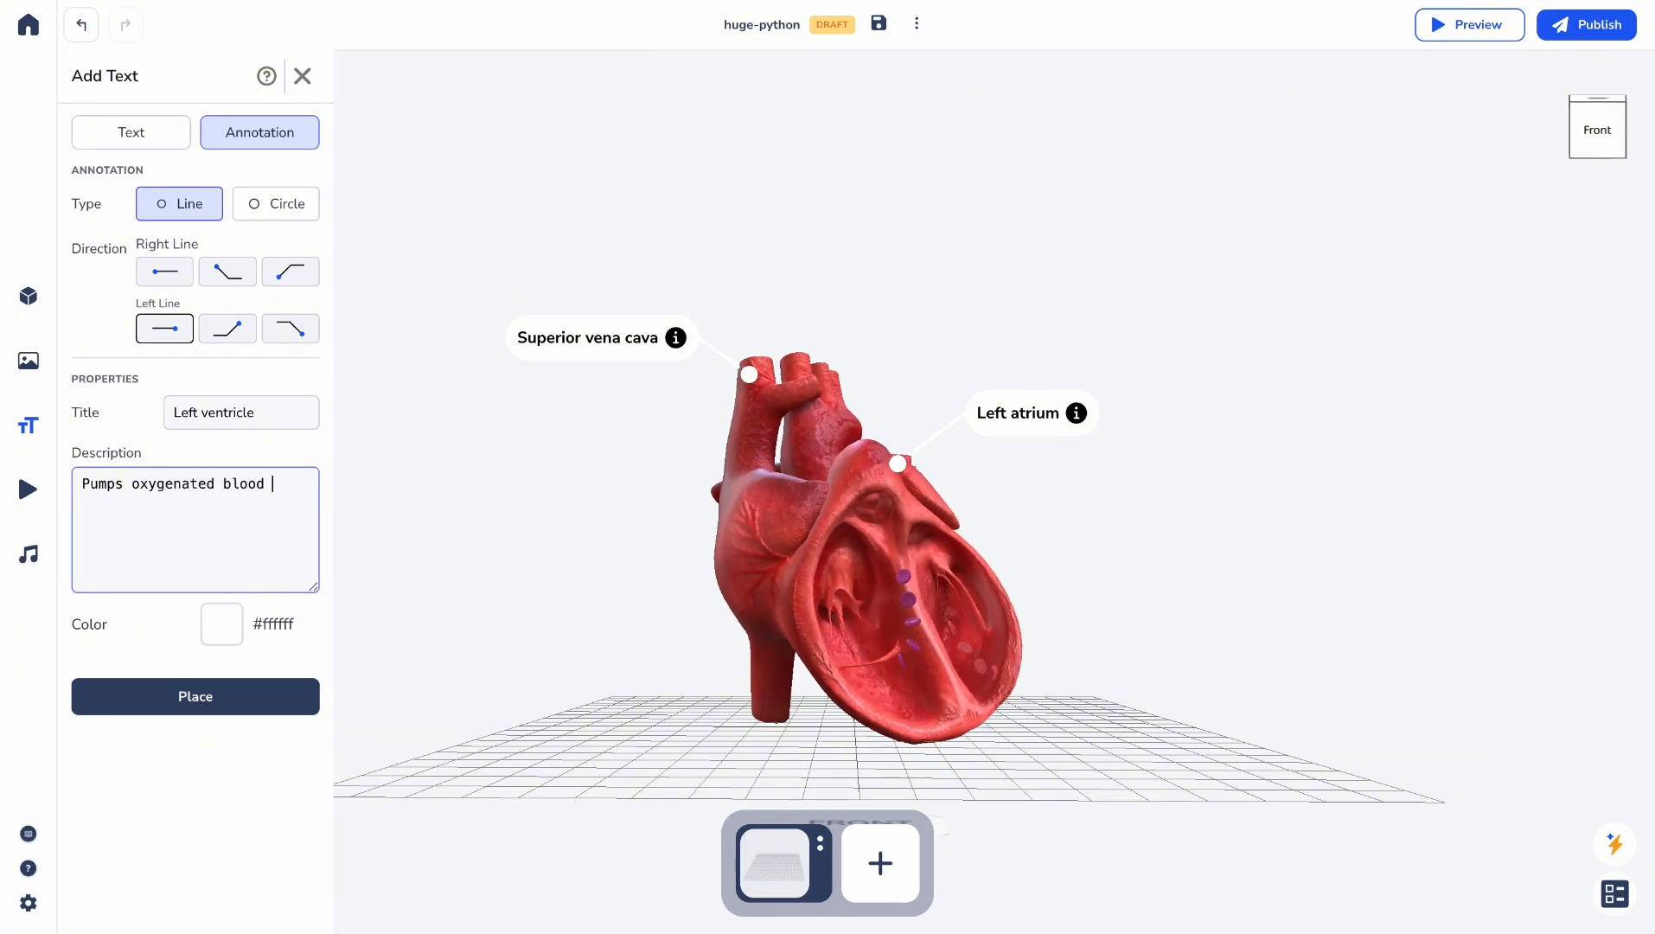
text( to the bo)
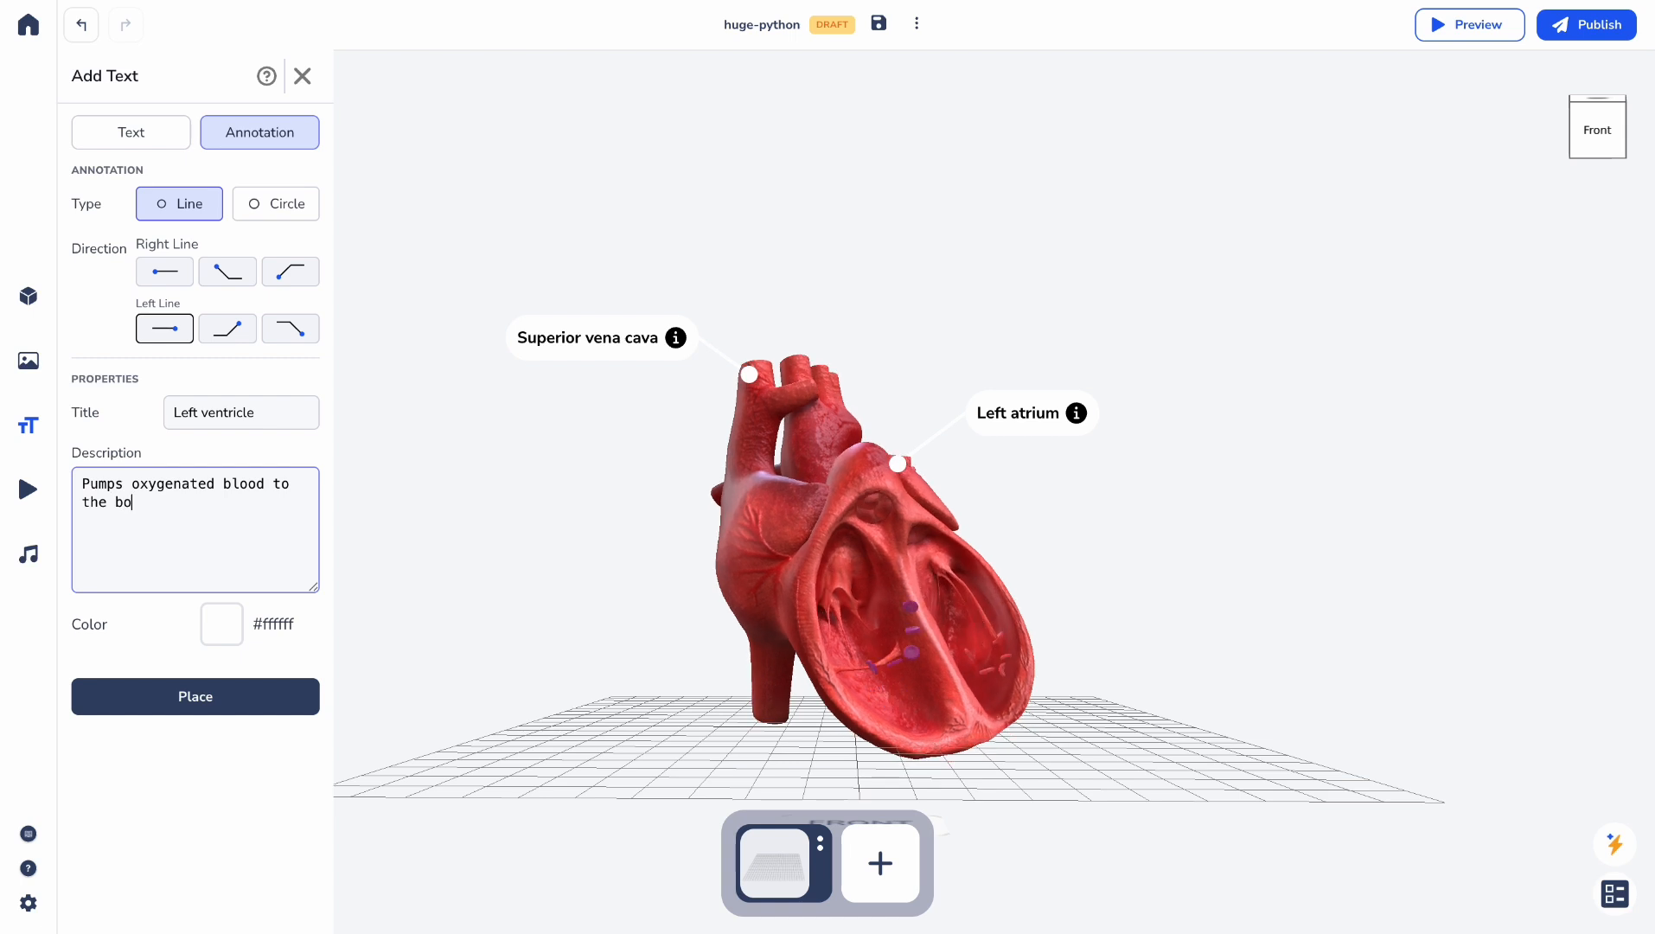
text(dy v)
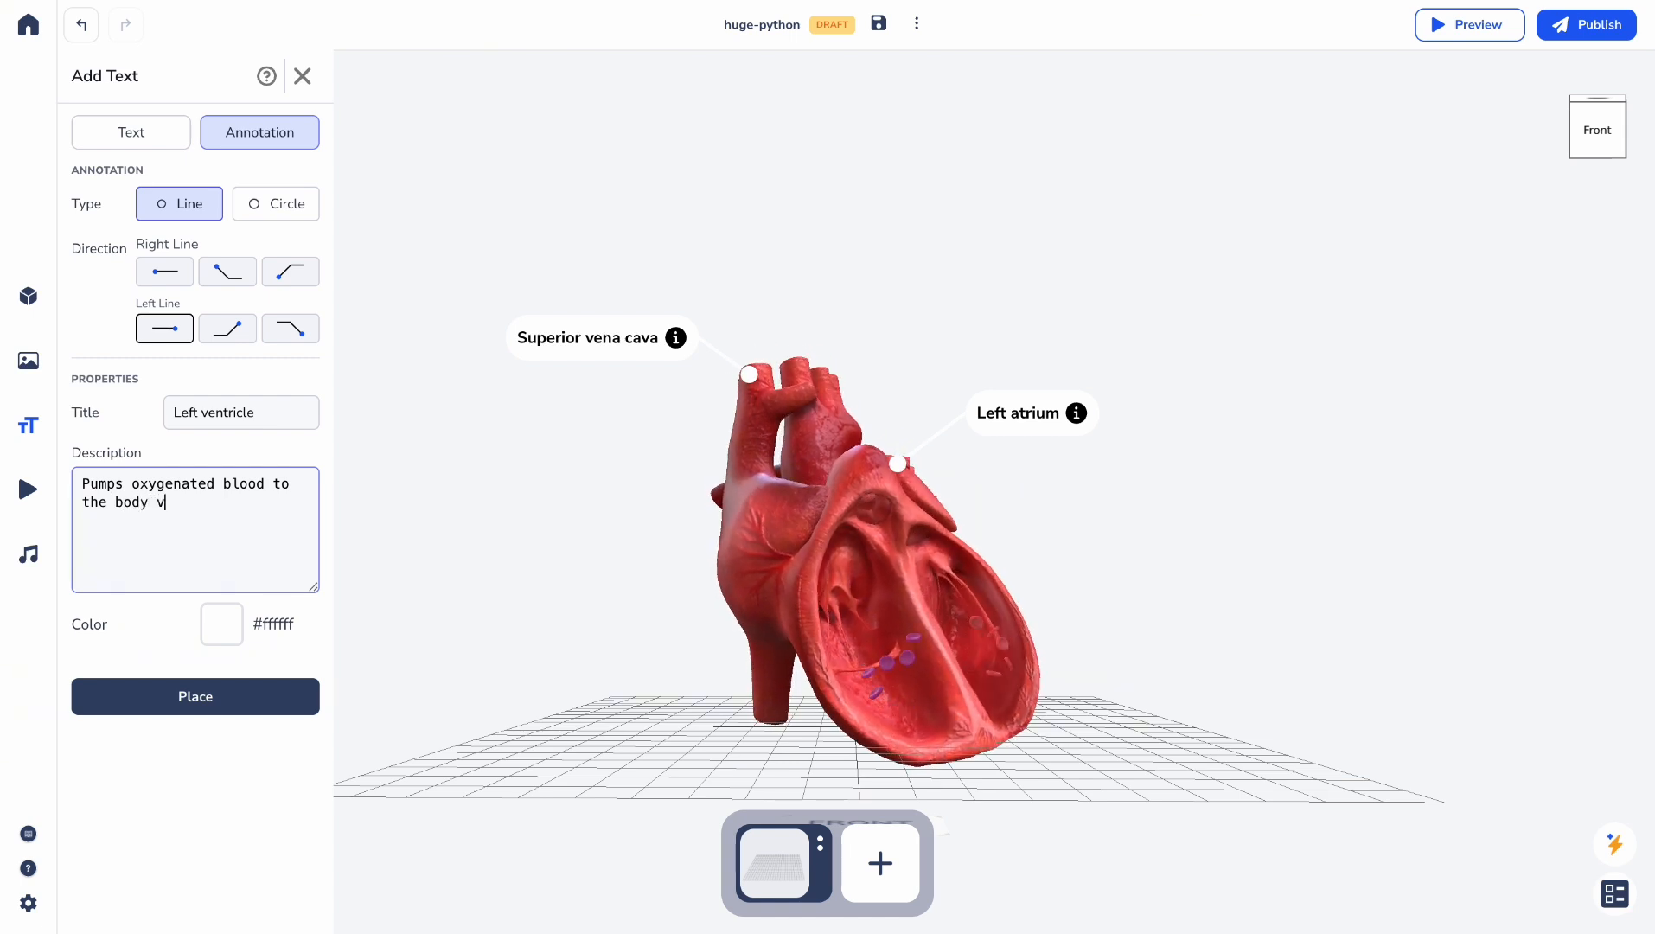
text(ia aourta)
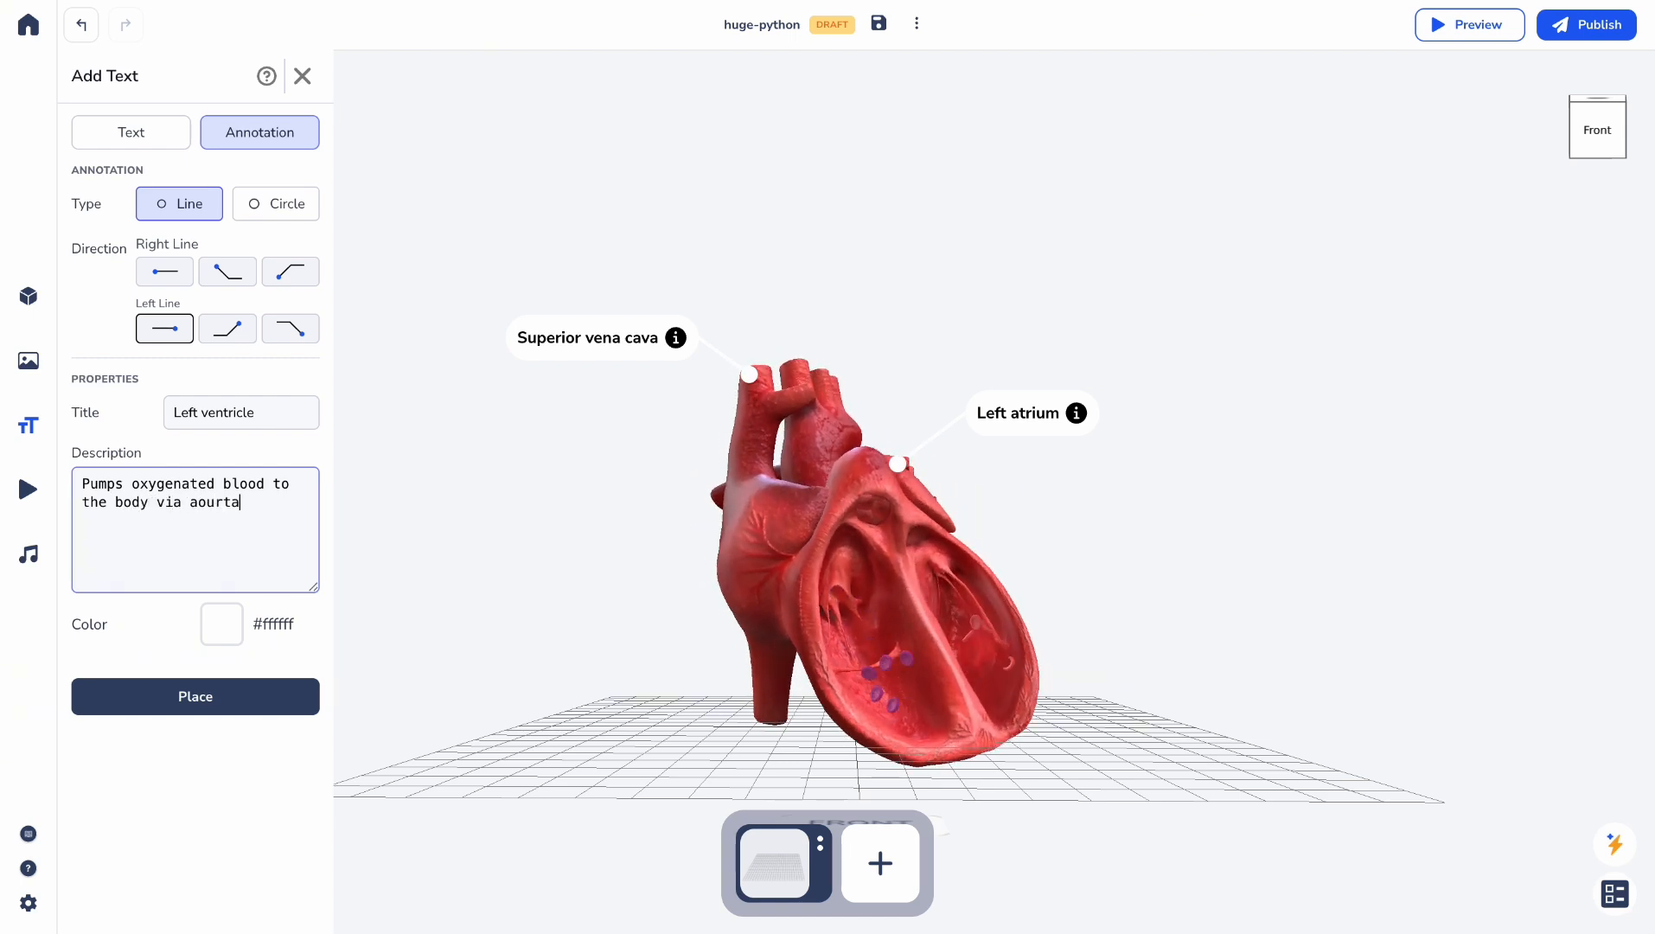
click(223, 697)
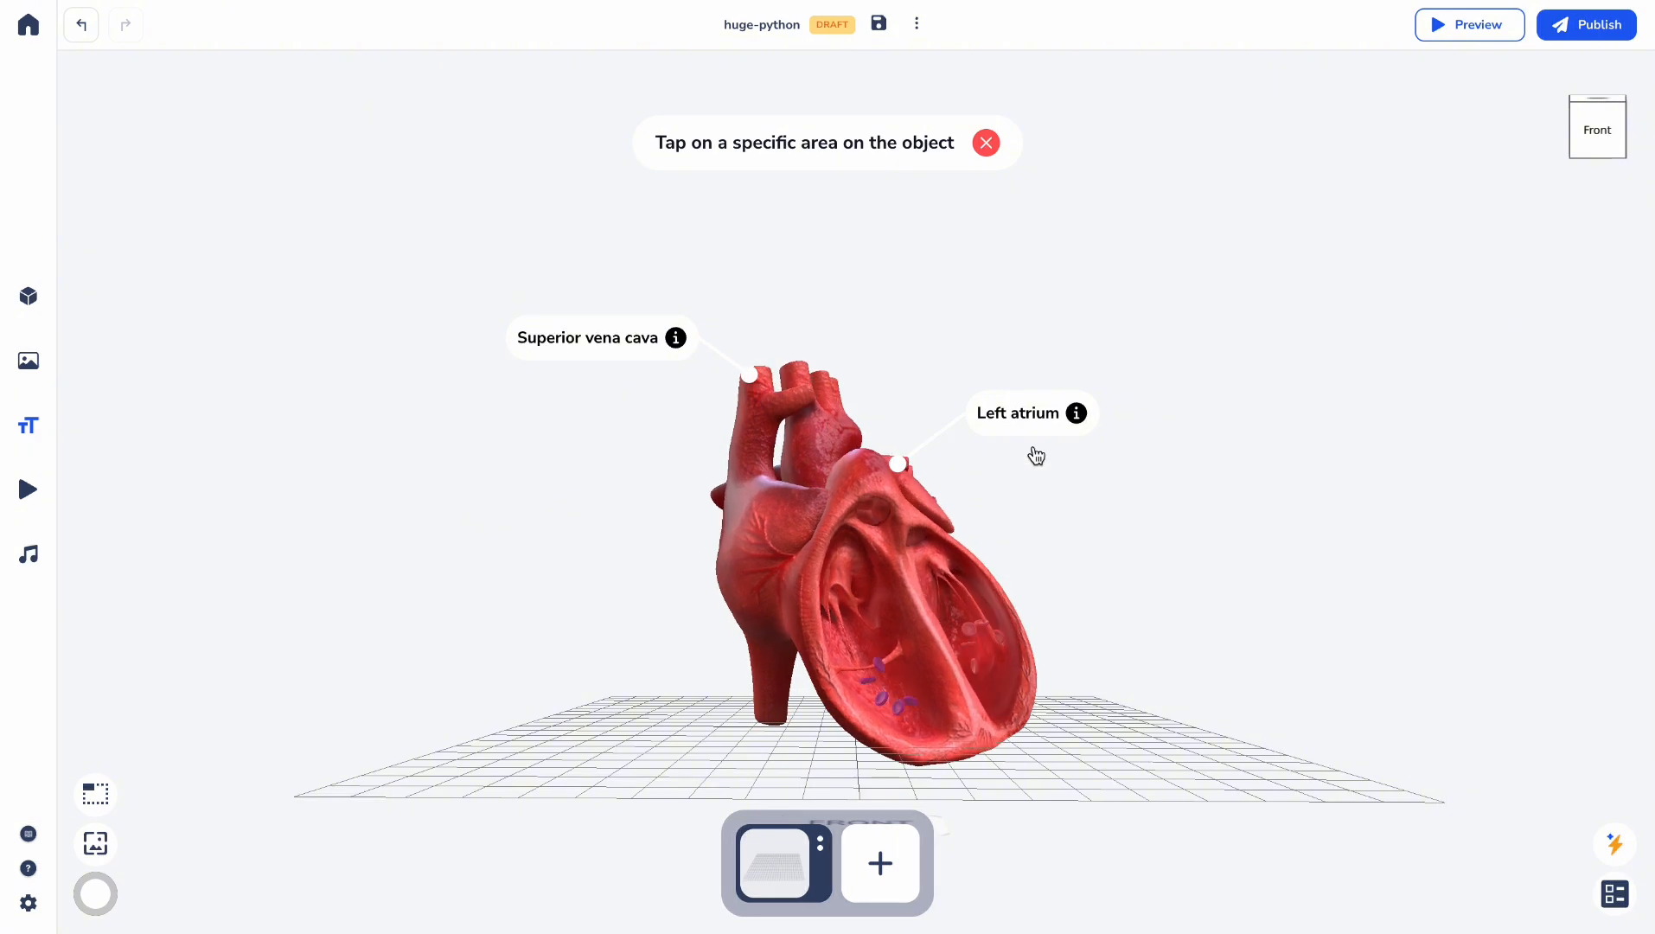
Step: Place the Left ventricle annotation inside the left ventricle's chamber and change its direction to the straight right line
click(981, 606)
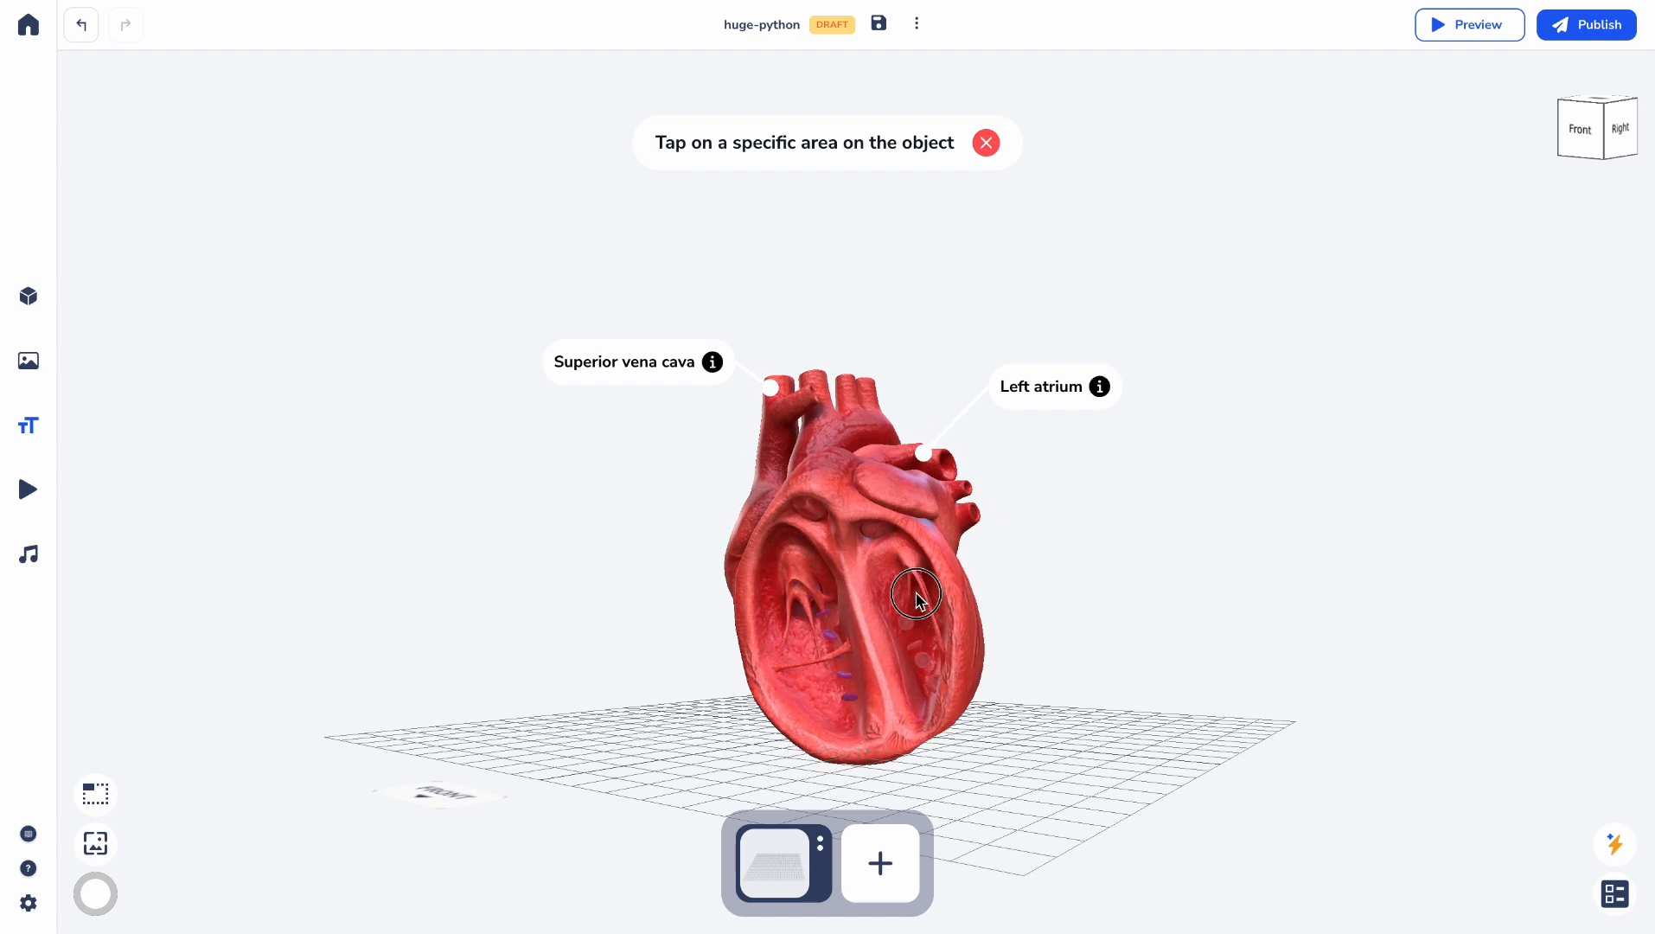
click(900, 607)
drag(865, 596, 885, 593)
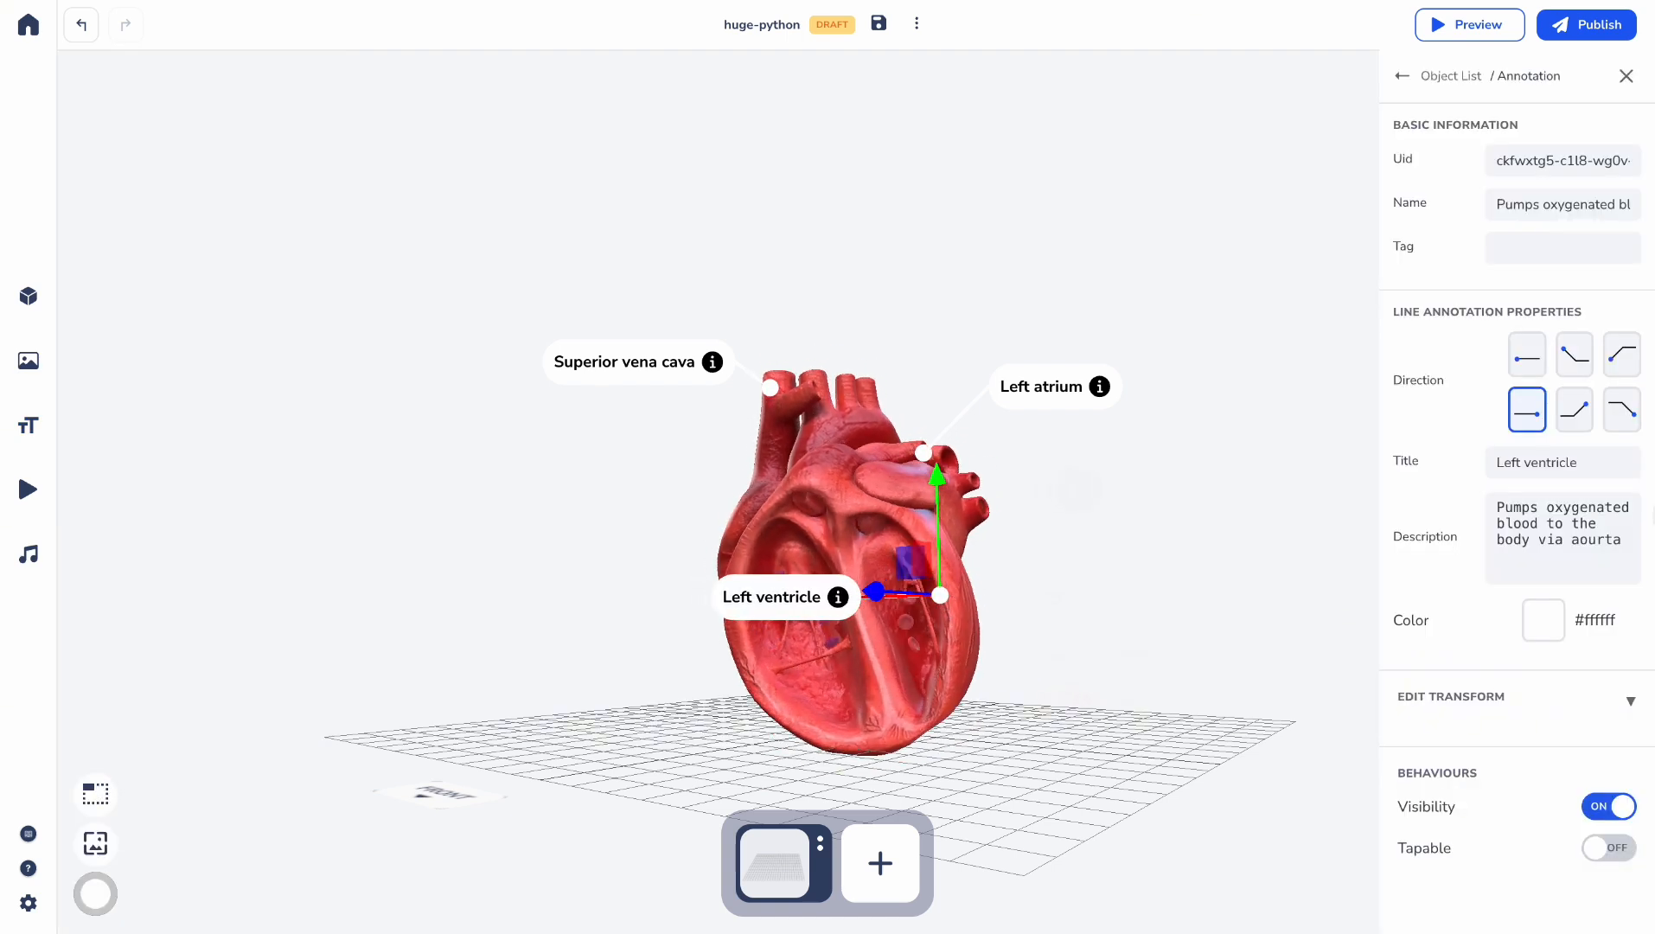
click(1527, 357)
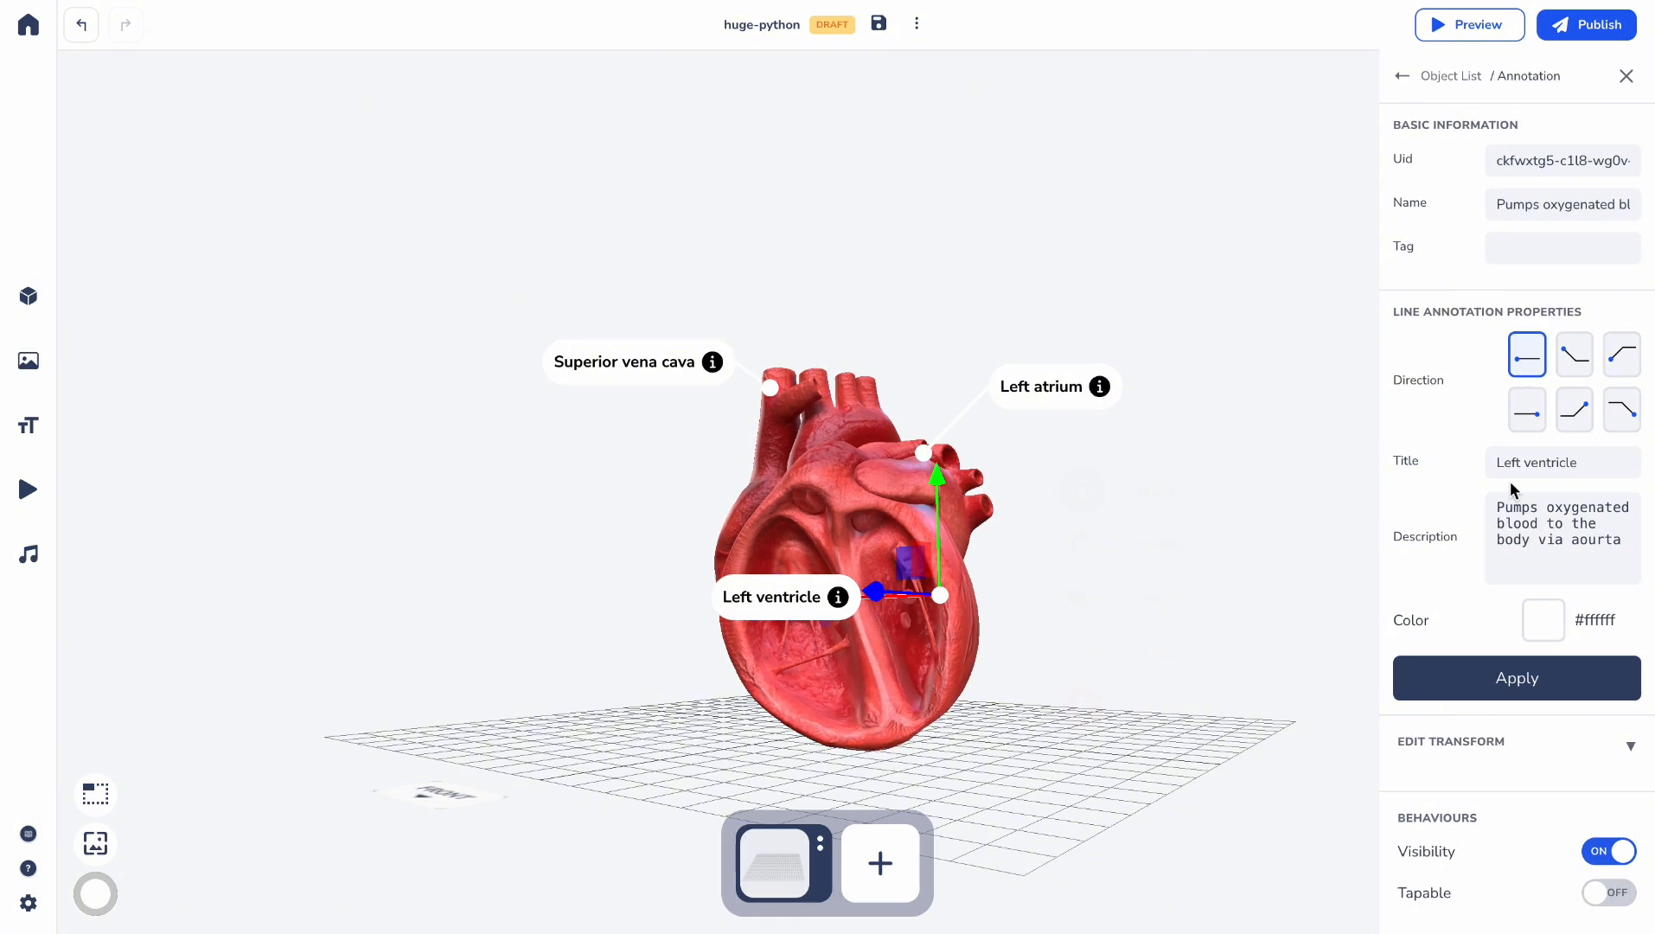
click(1513, 697)
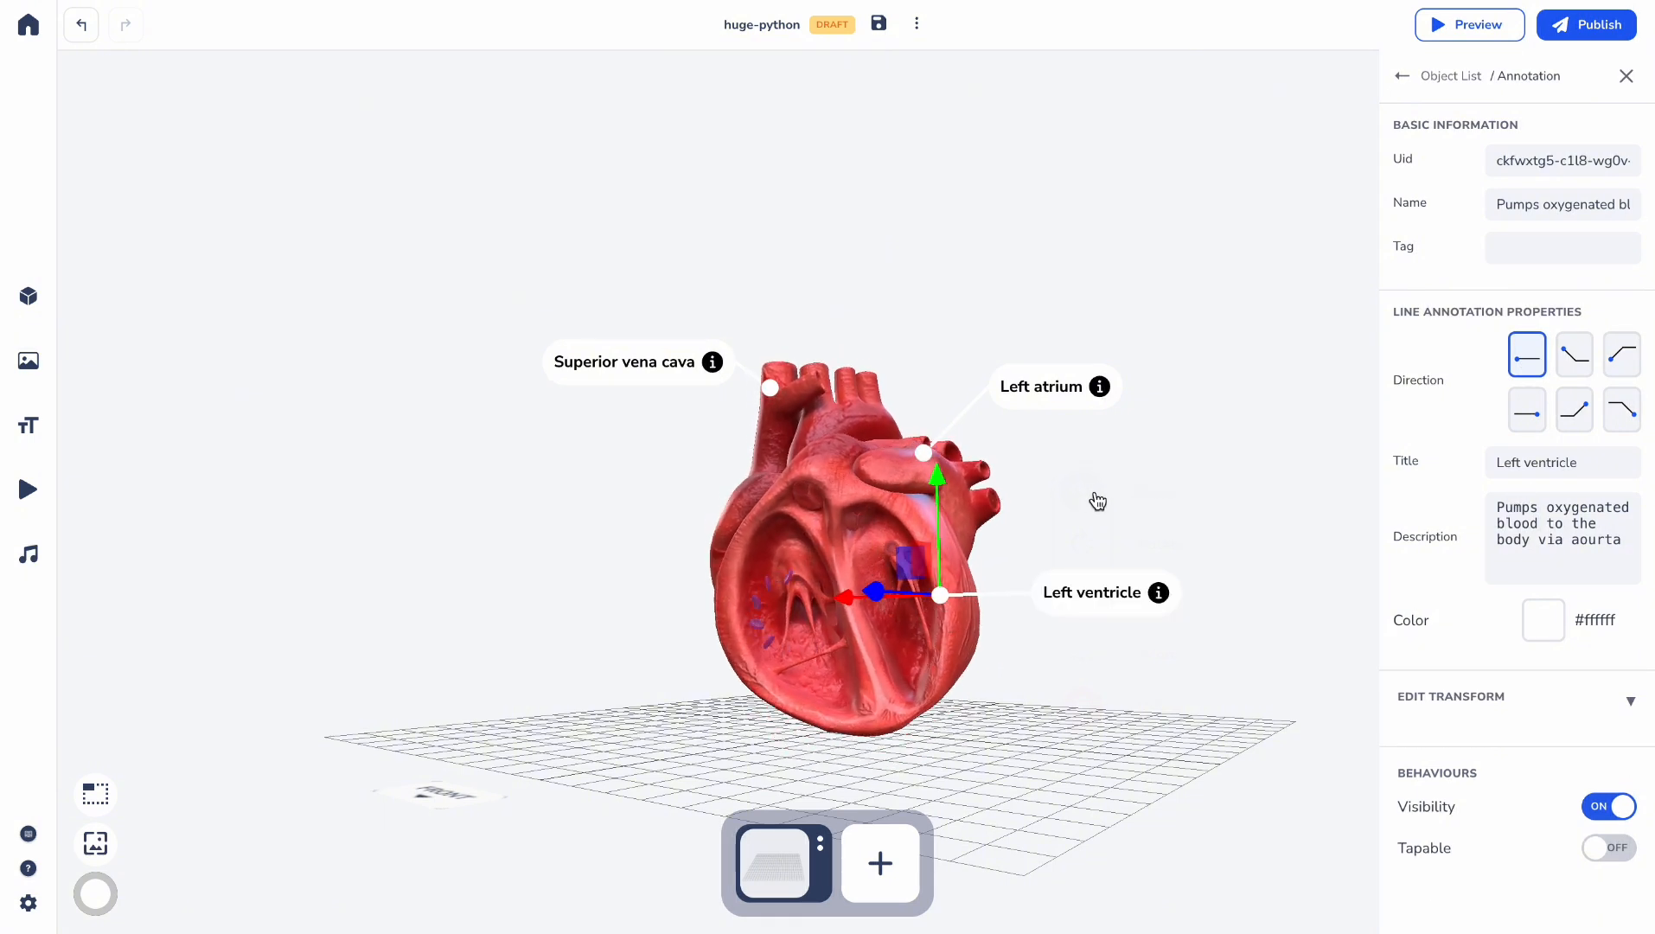
Step: Move the Left ventricle annotation inward from the front view so its anchor sits on the chamber's outer edge
click(1153, 462)
mouse_move(1189, 418)
mouse_down()
mouse_move(1209, 296)
mouse_move(1210, 407)
mouse_move(1268, 284)
mouse_move(1309, 267)
mouse_move(1281, 259)
mouse_up()
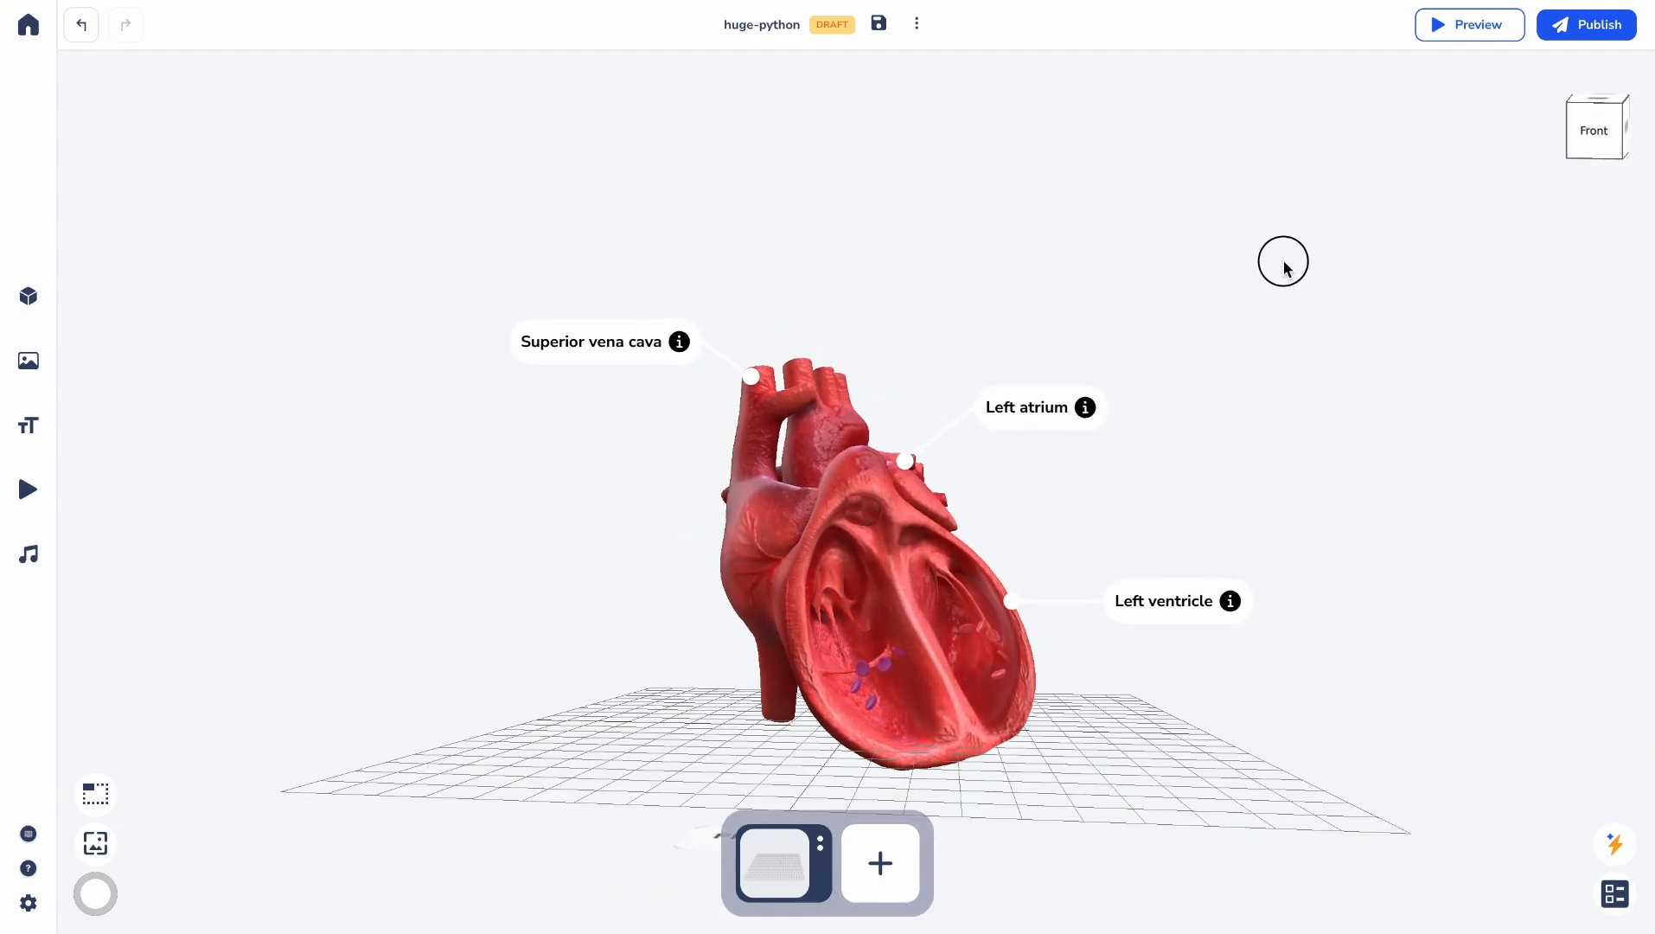
click(1028, 607)
click(1080, 742)
drag(949, 609, 905, 610)
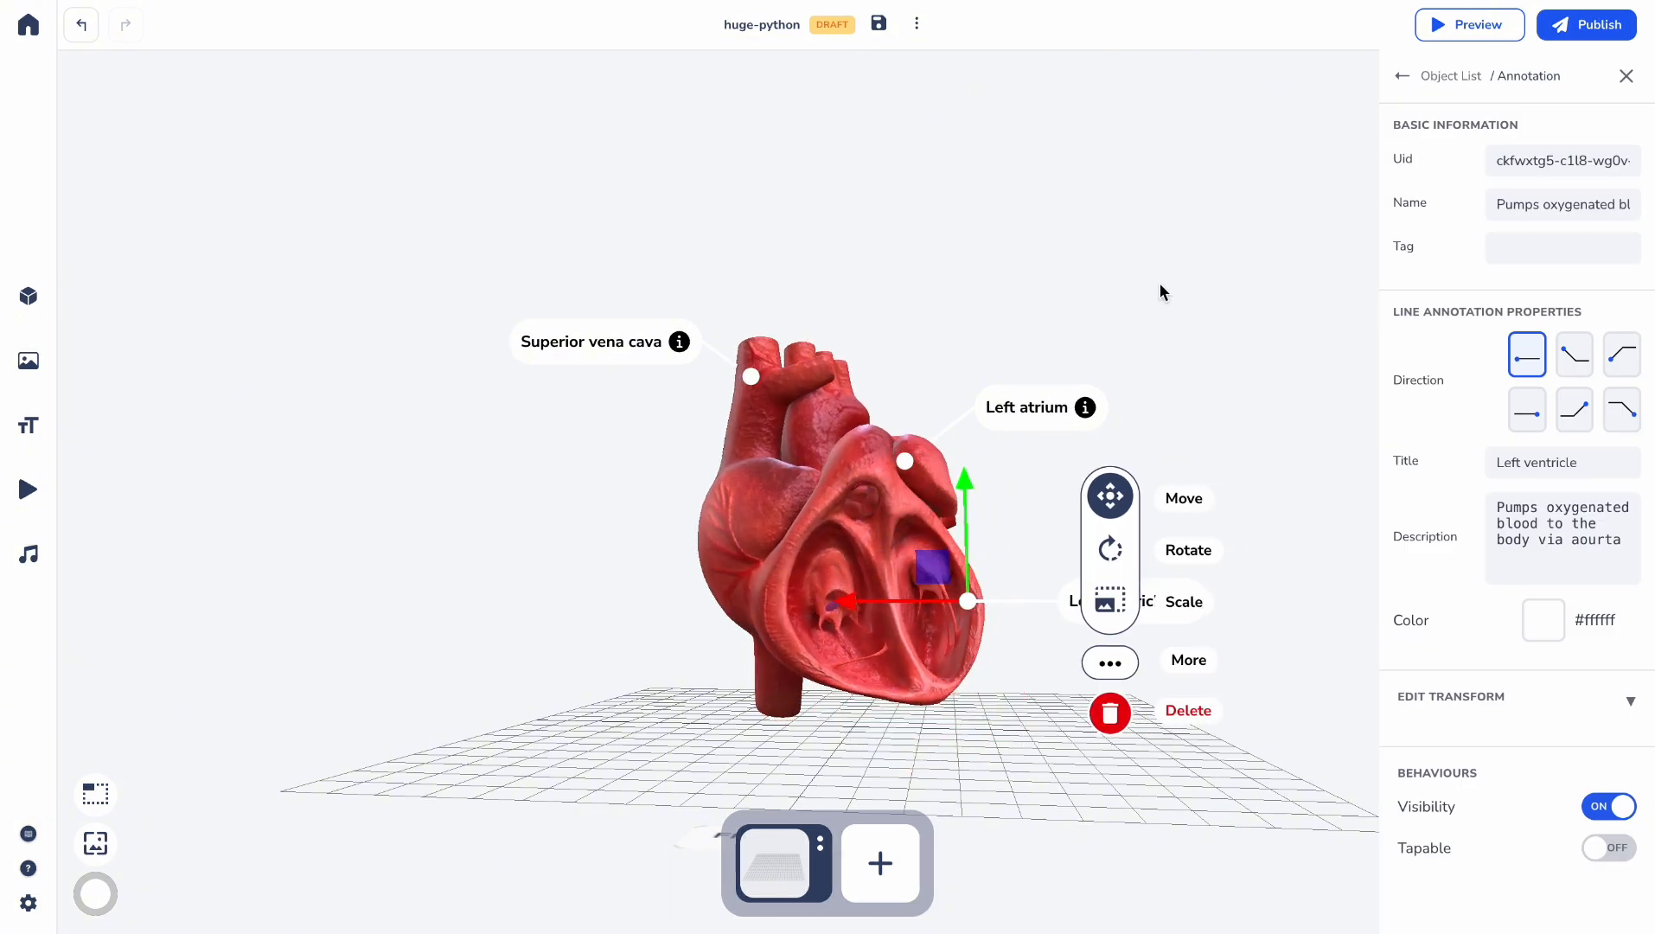
Step: Duplicate the Left ventricle annotation and move the copy across to the opposite ventricle at the same height
click(1092, 662)
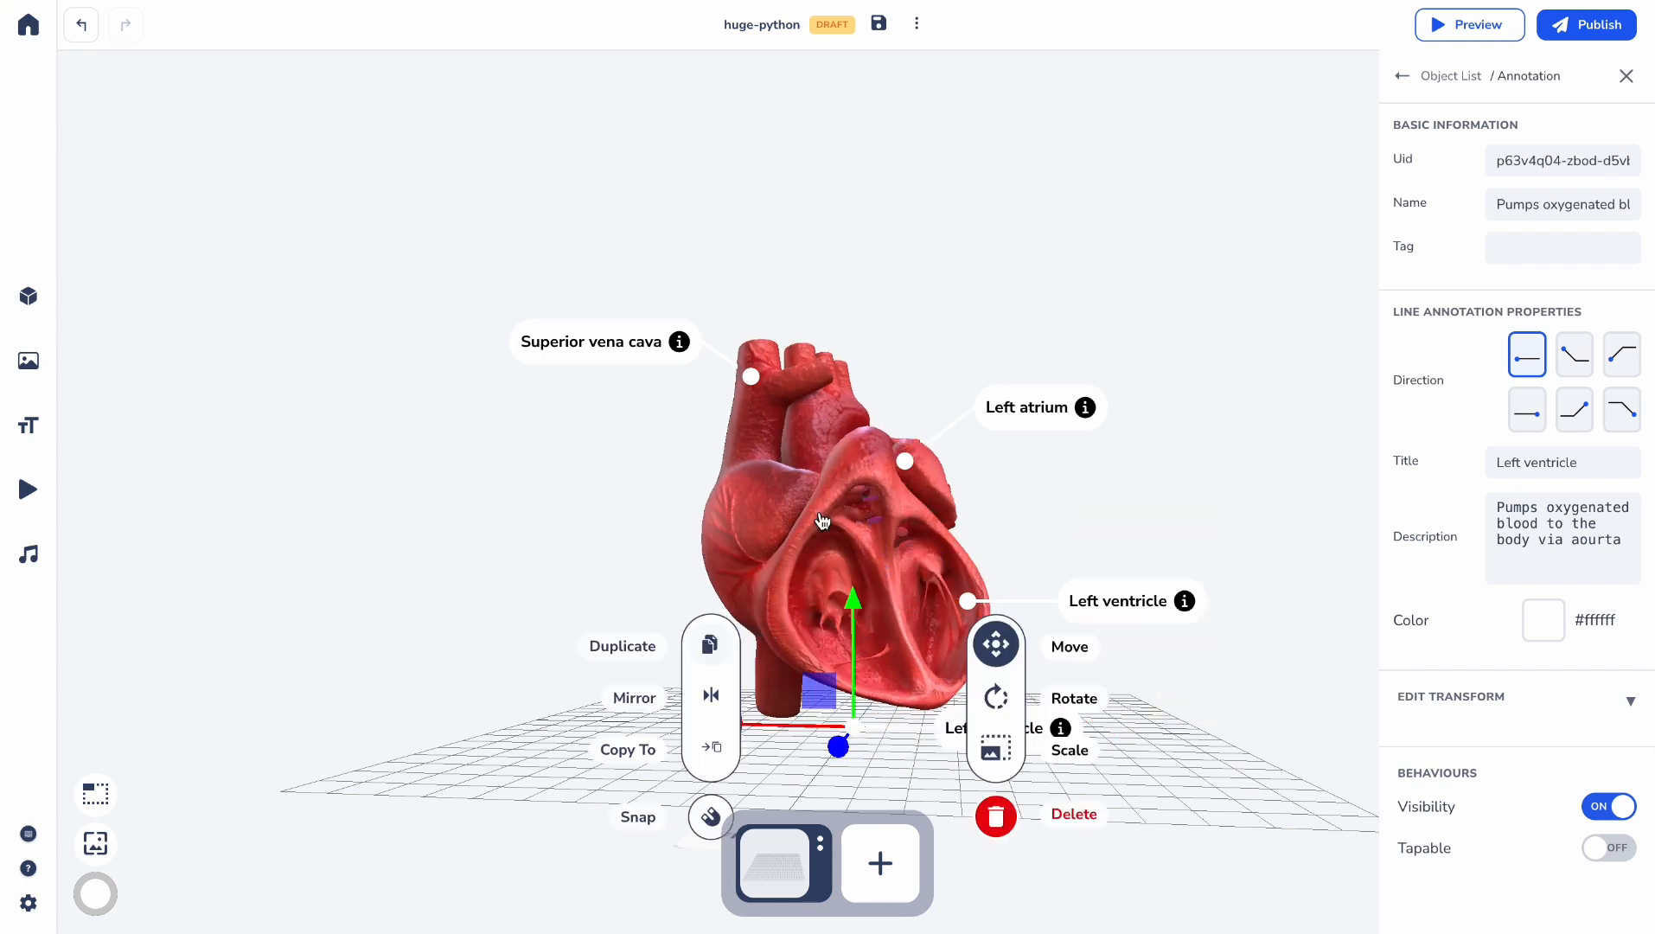
drag(818, 690, 896, 566)
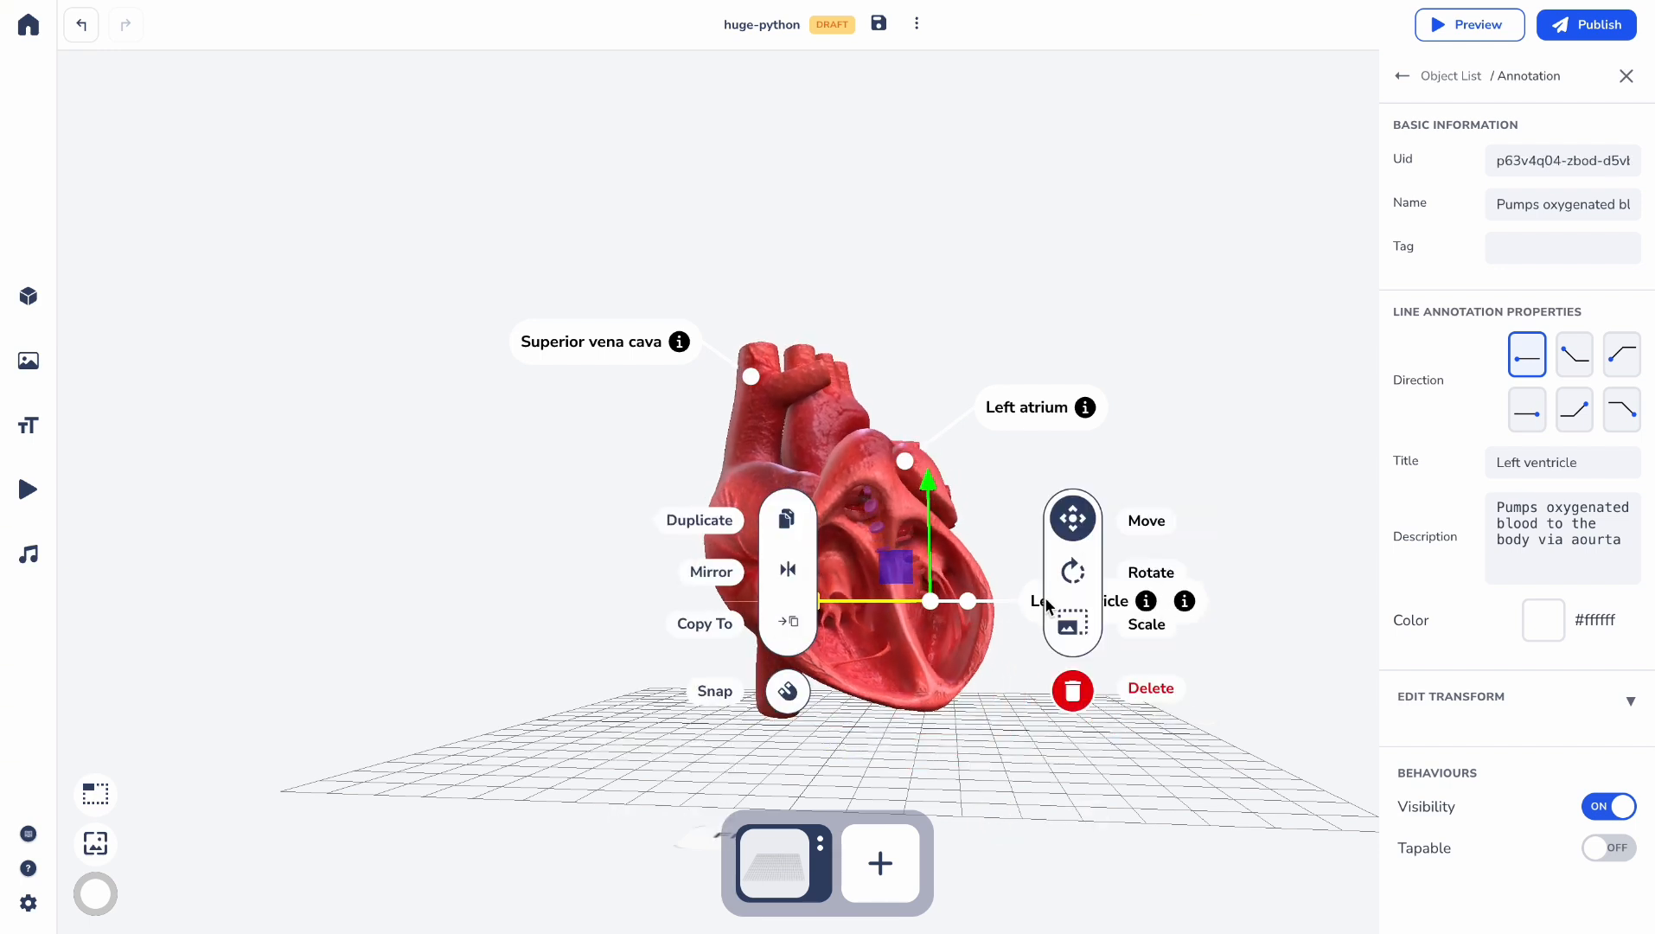
mouse_move(867, 601)
mouse_down()
mouse_move(698, 619)
mouse_move(762, 618)
mouse_up()
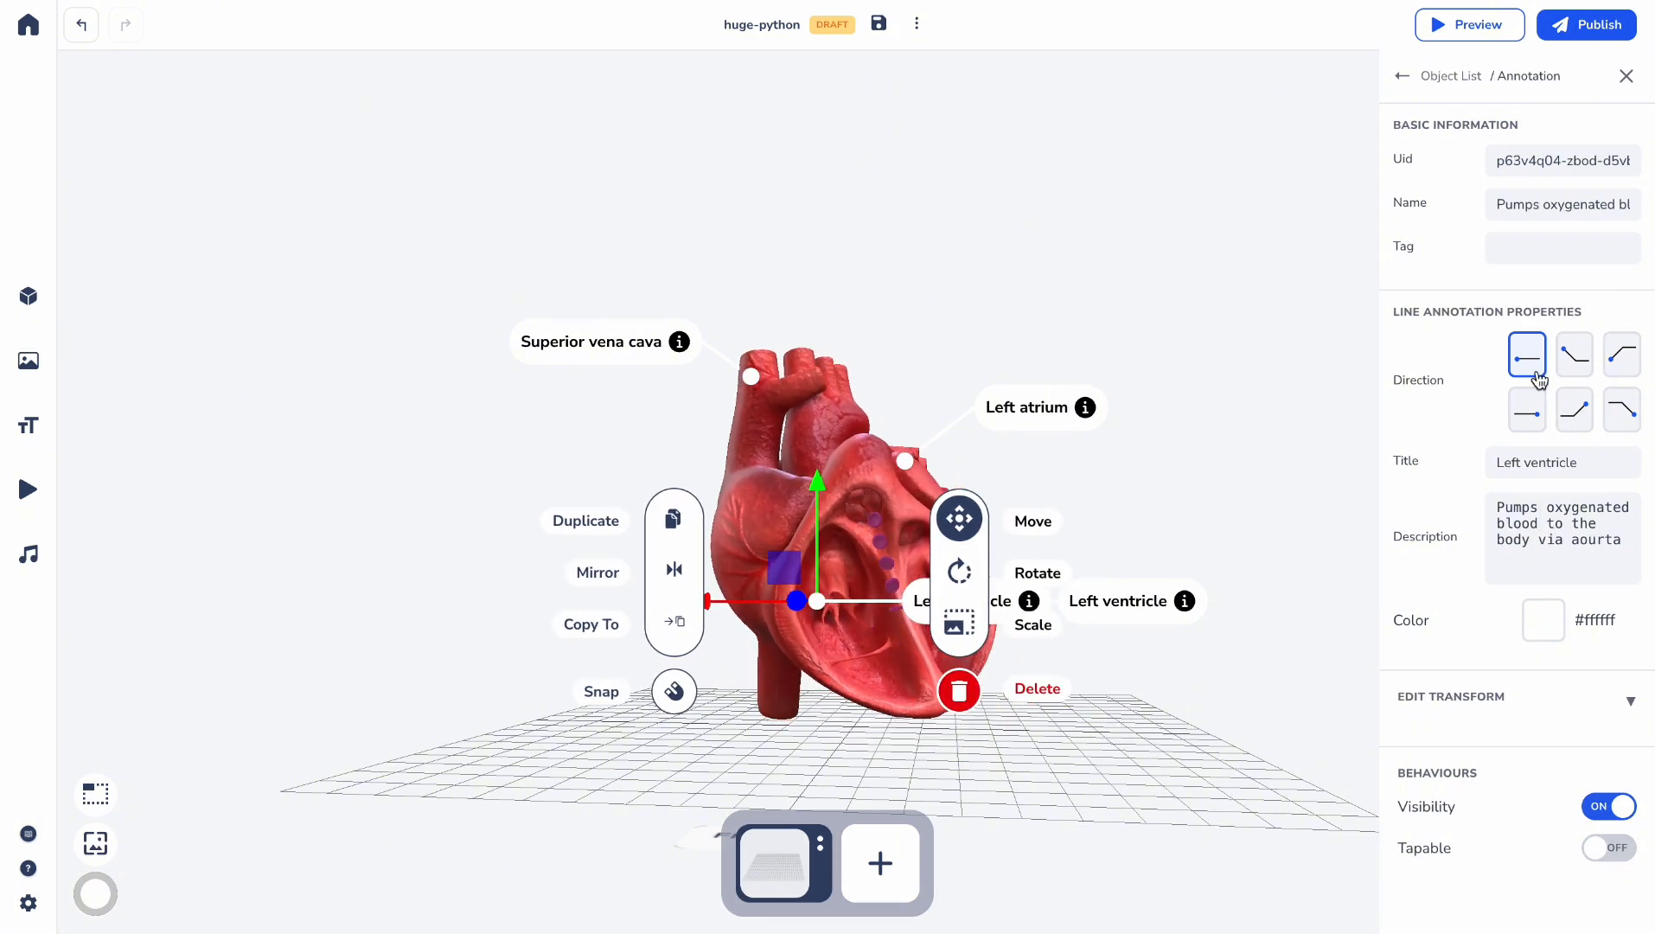
Step: Change the duplicated annotation's direction to the straight left line so its label points away from the heart
click(1527, 413)
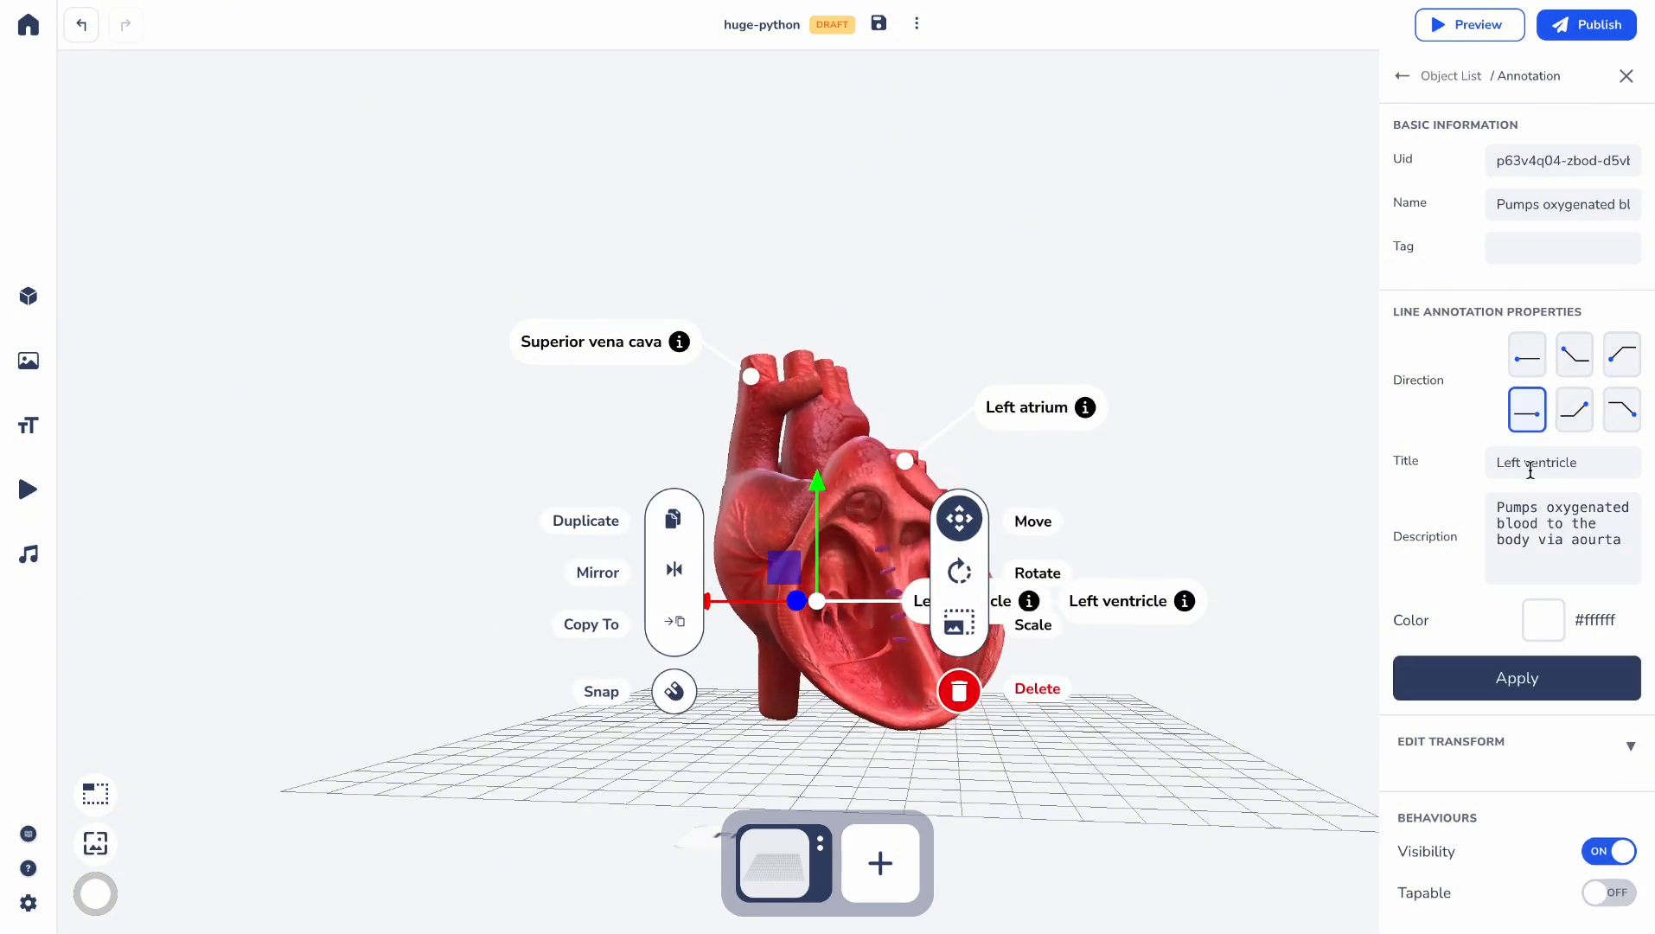
click(1502, 680)
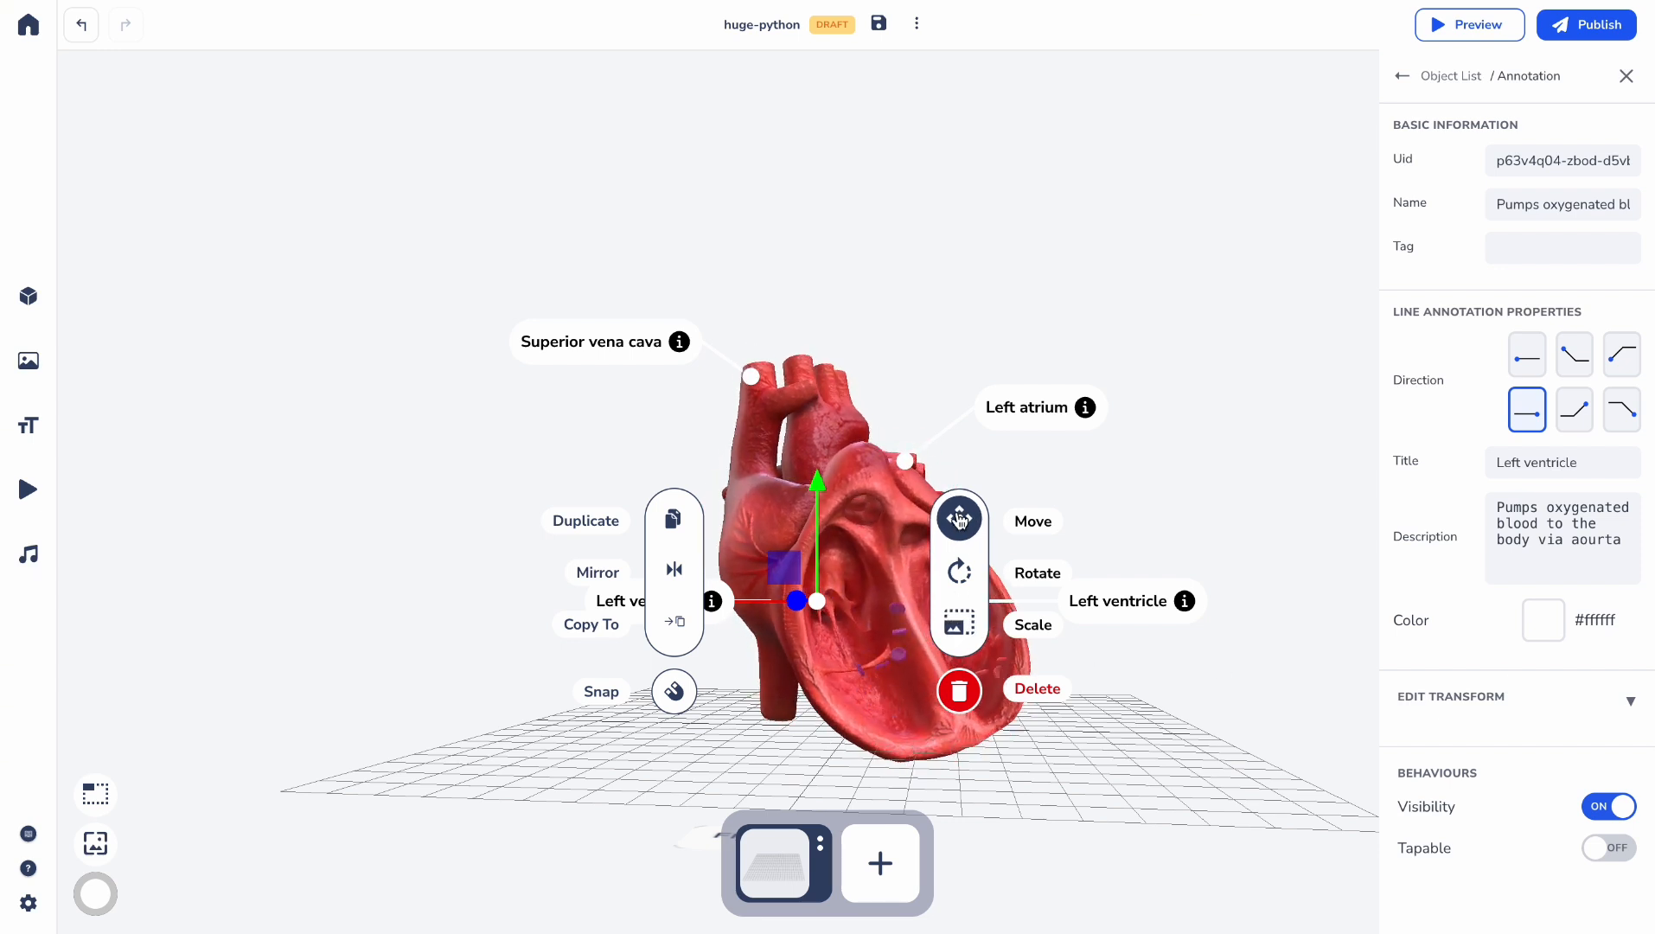
click(932, 313)
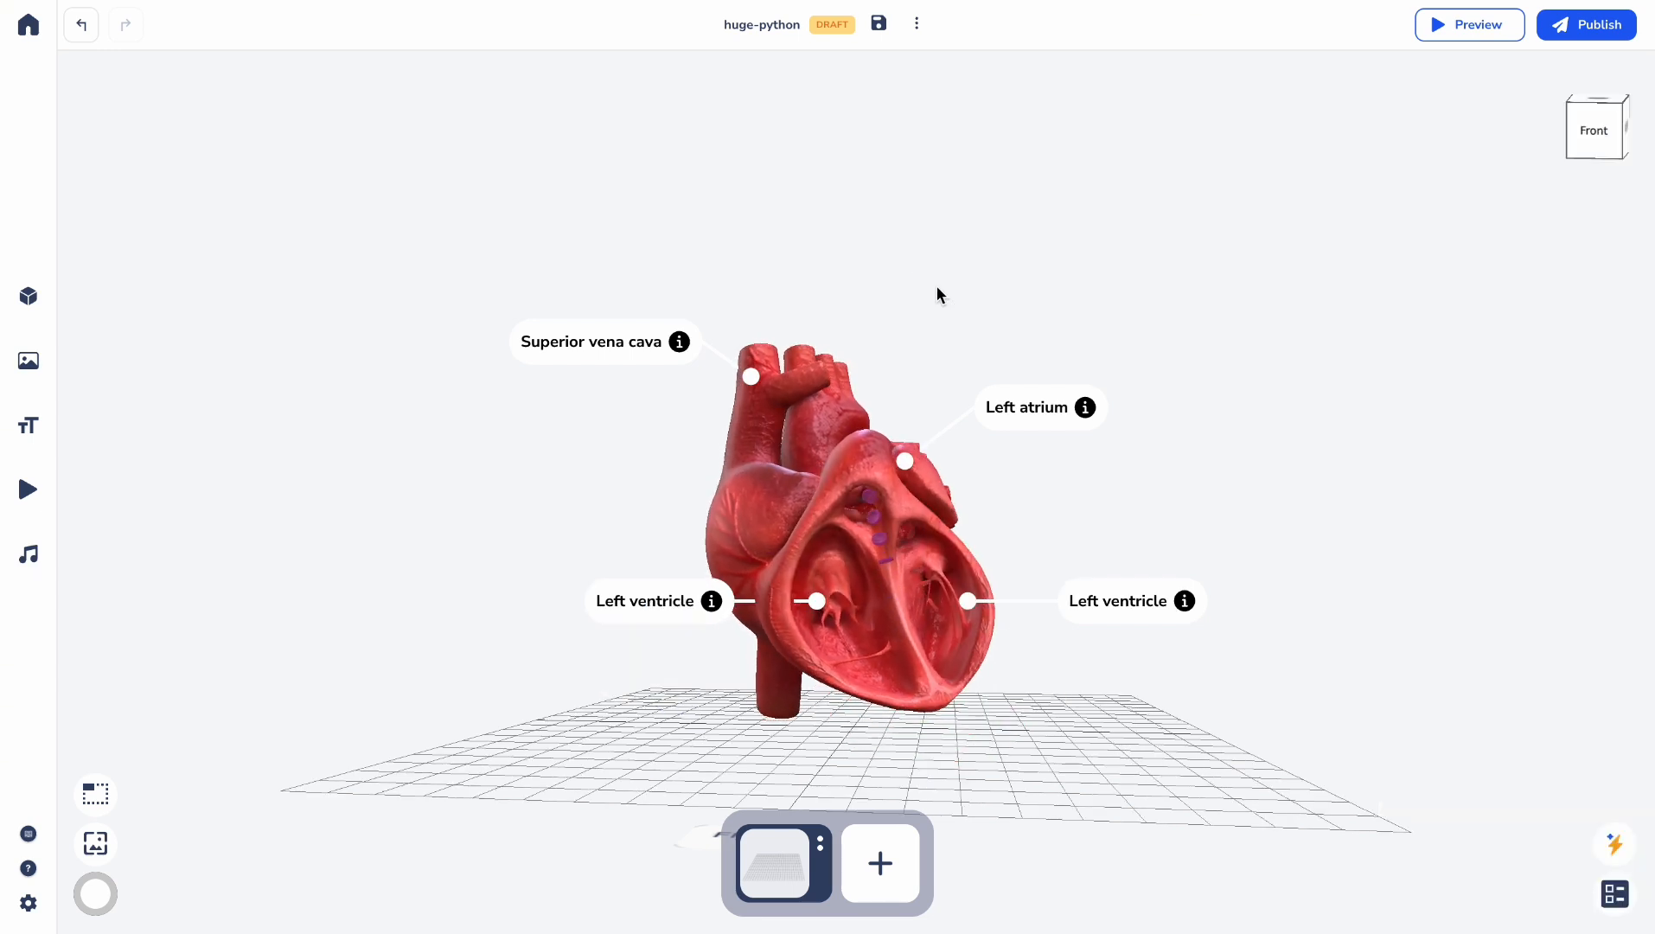
Step: Lower the duplicated annotation so its anchor sits in the lower part of the right ventricle's chamber
click(753, 604)
click(1001, 270)
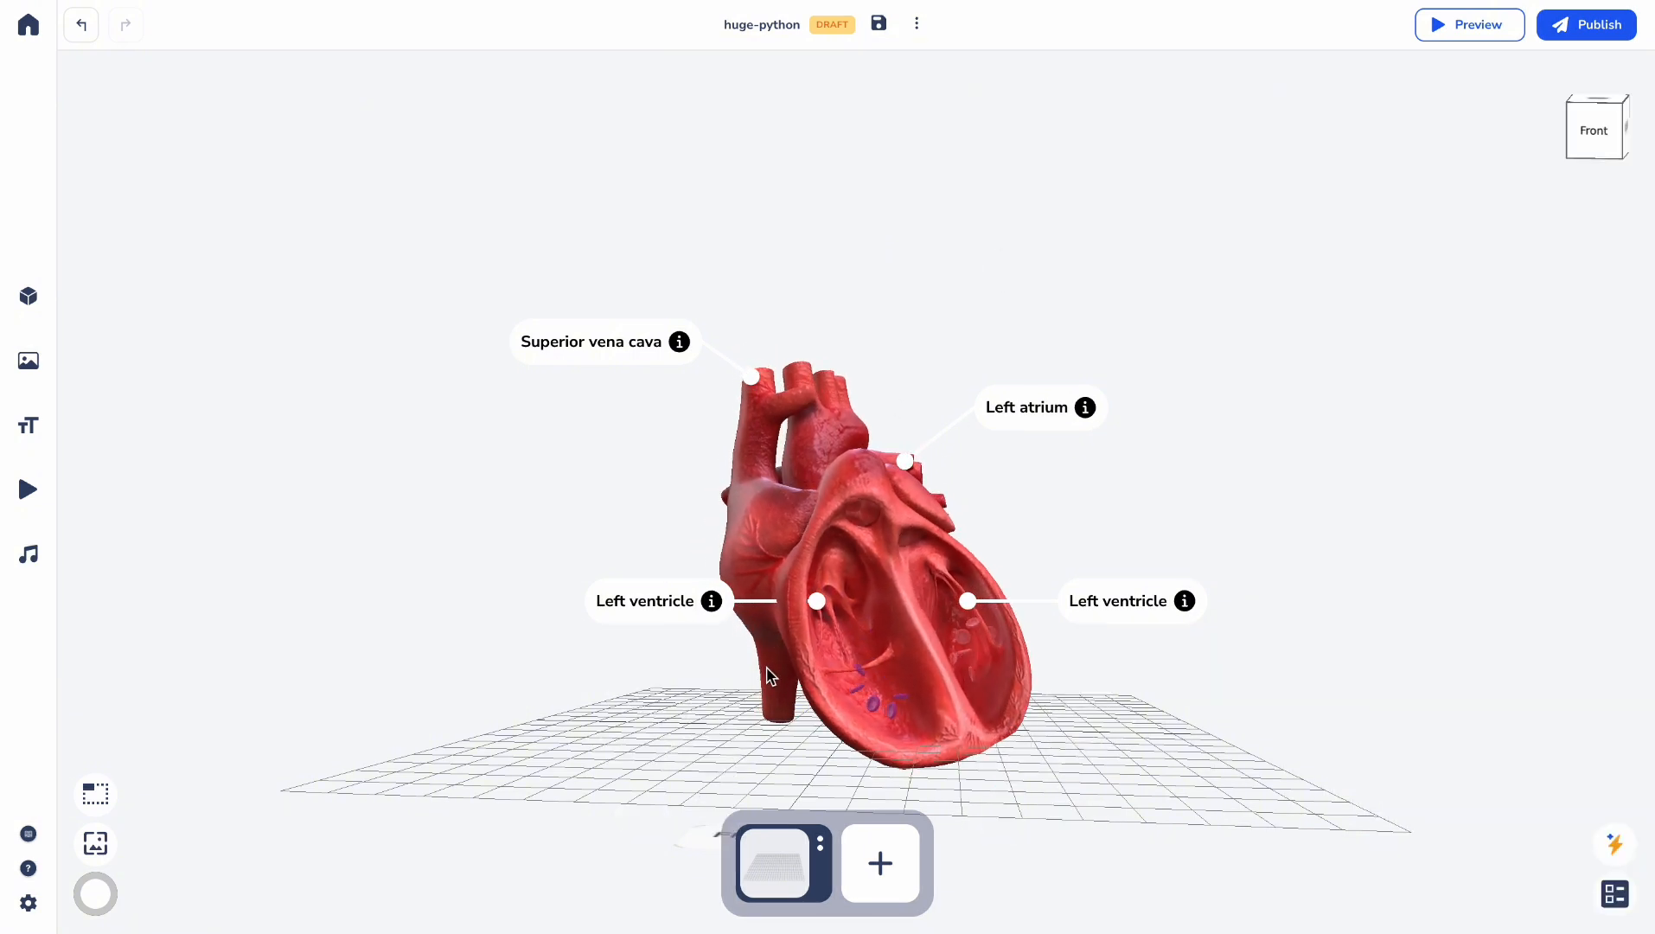
click(742, 602)
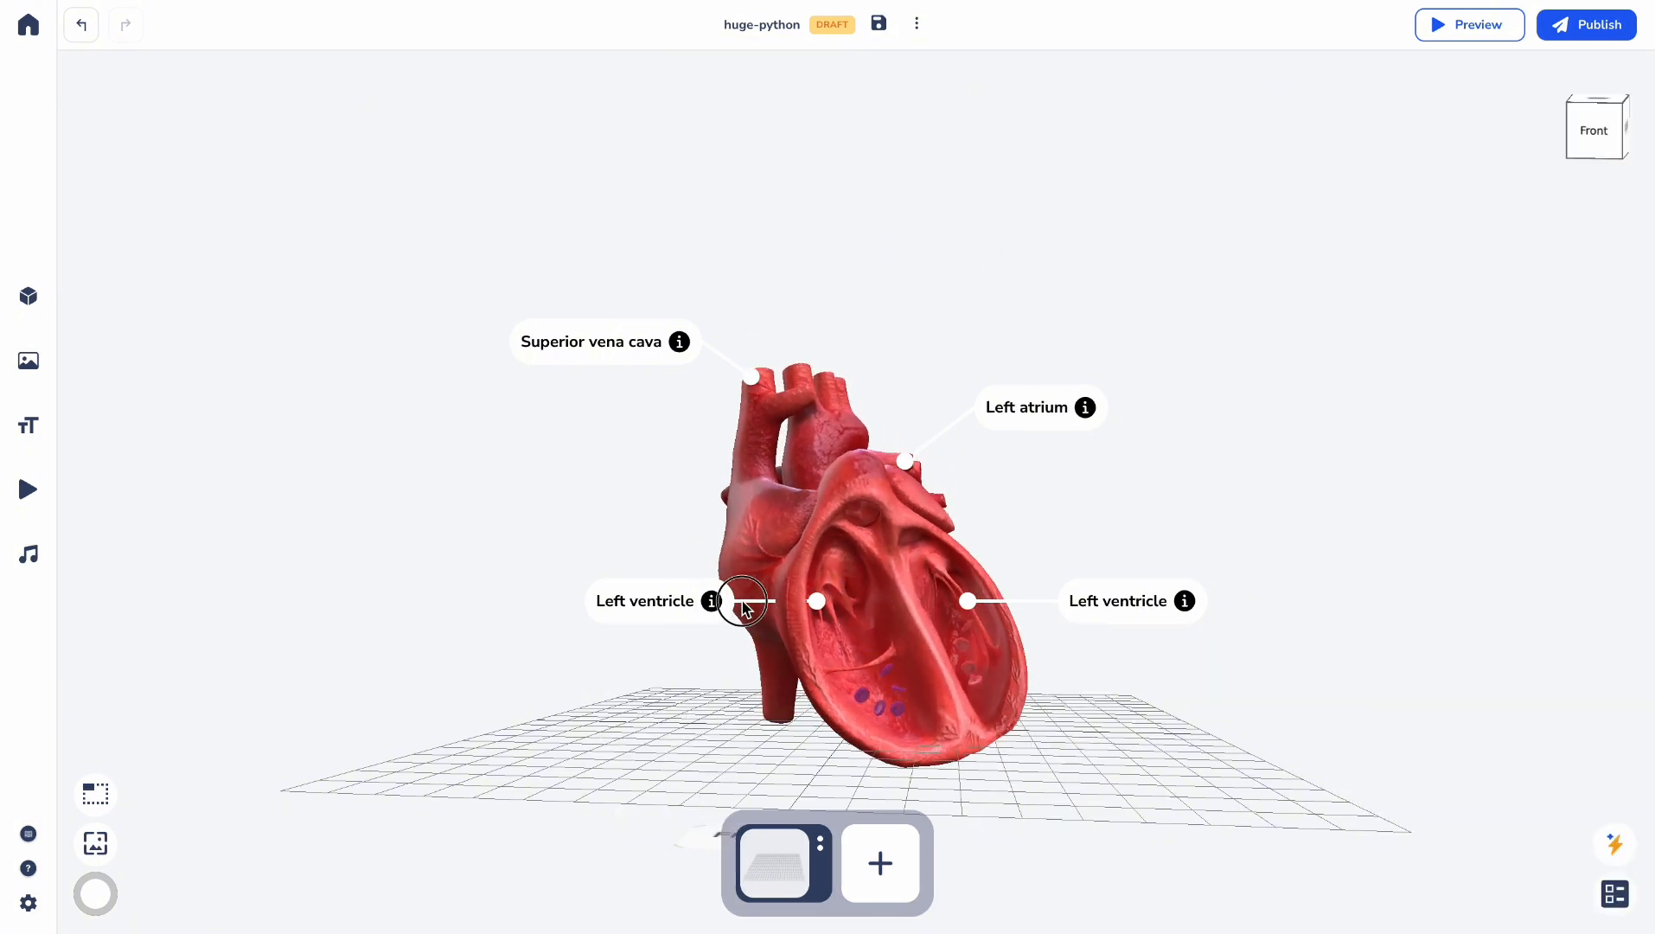
click(786, 737)
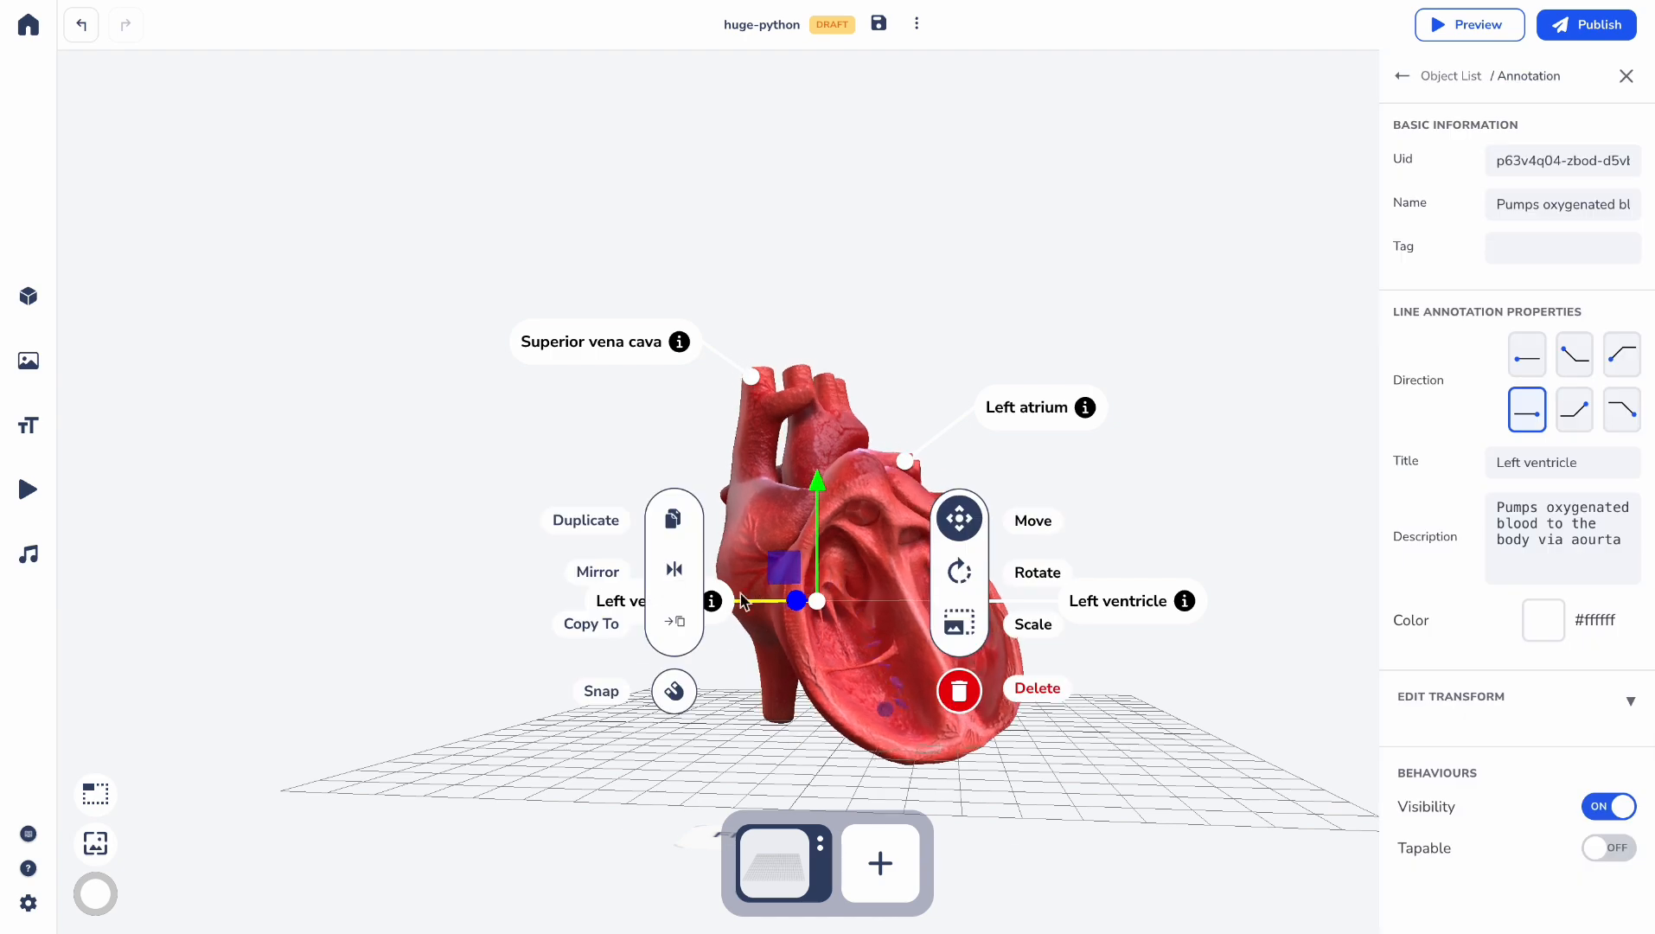
drag(857, 255, 875, 360)
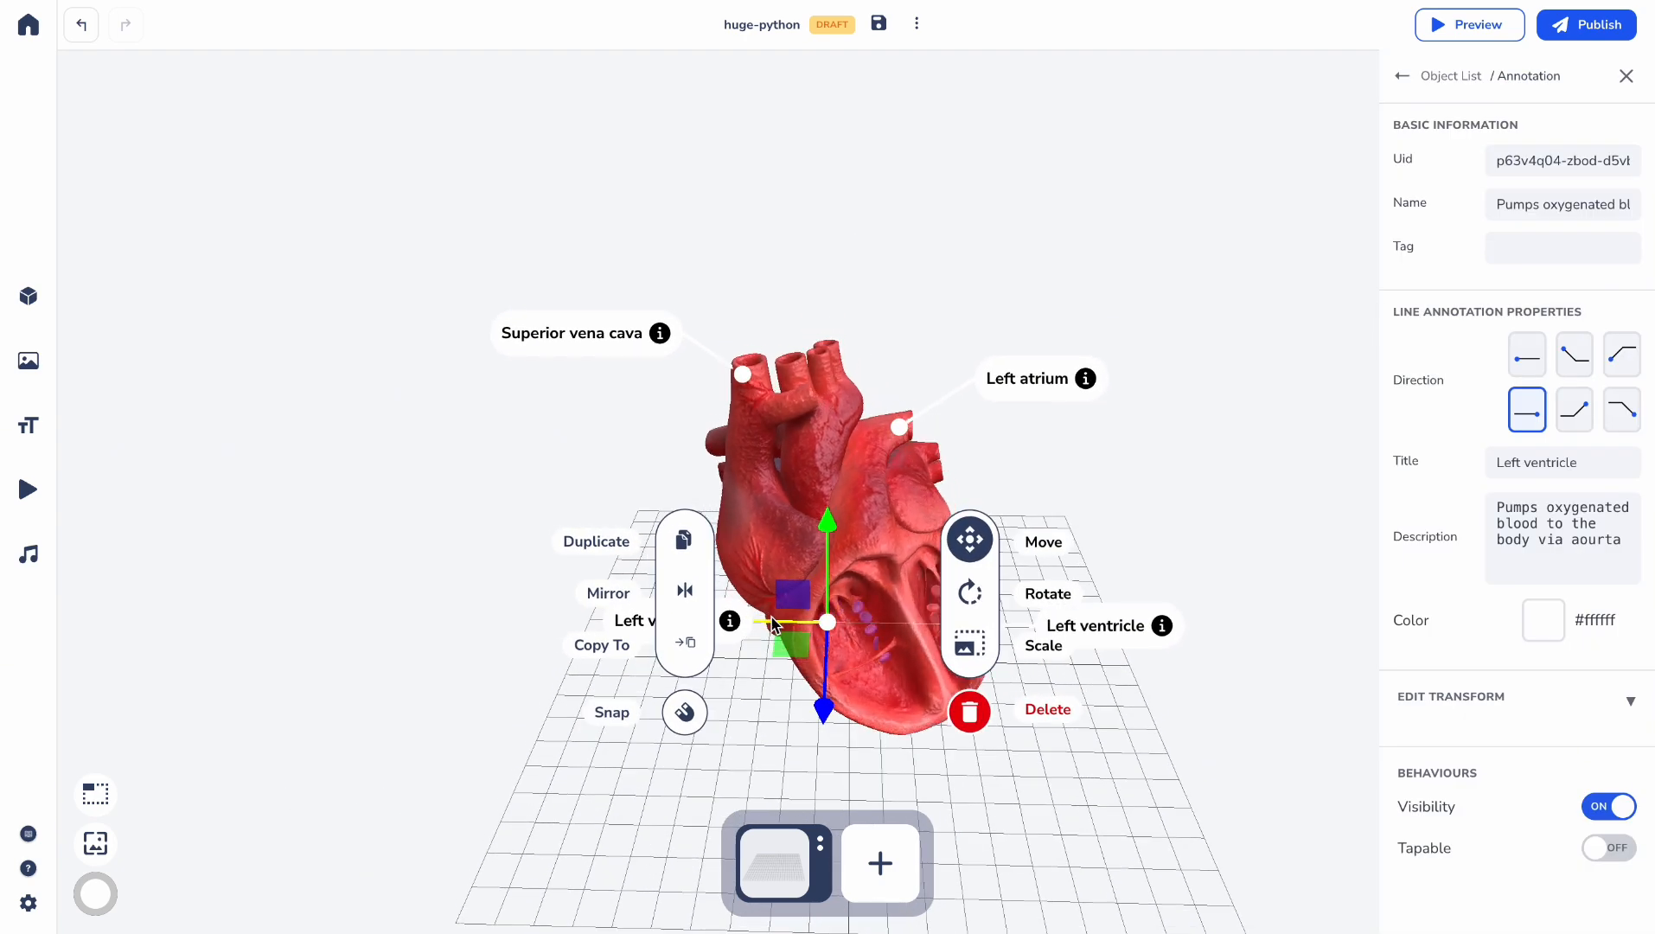
click(828, 533)
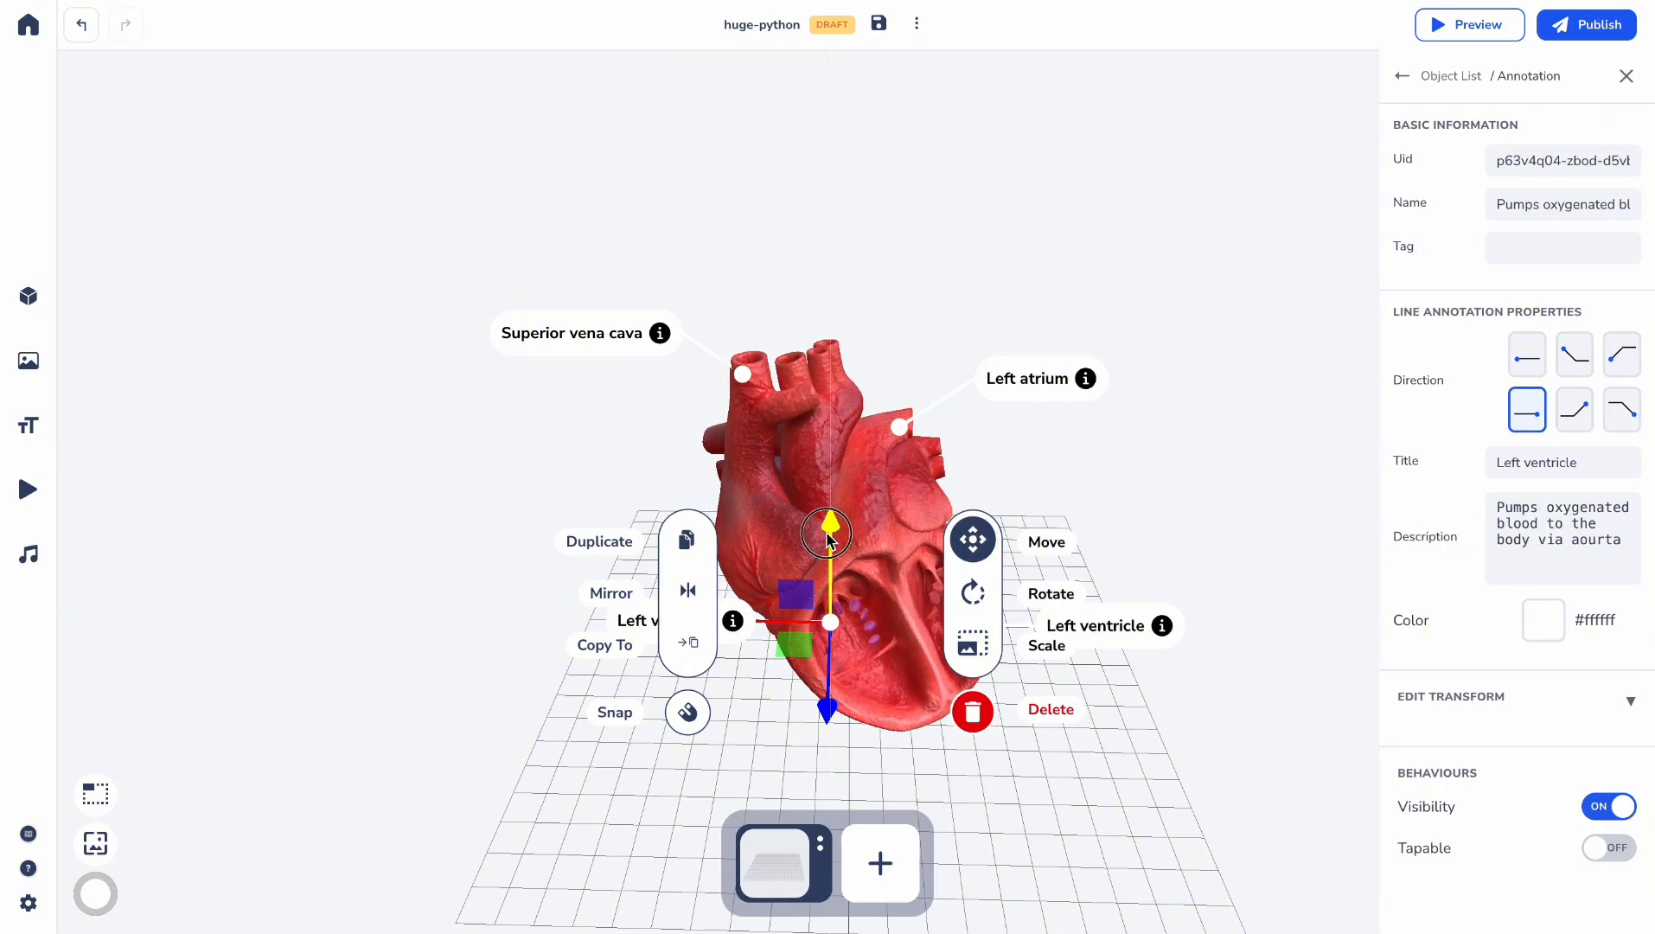
drag(828, 534, 829, 572)
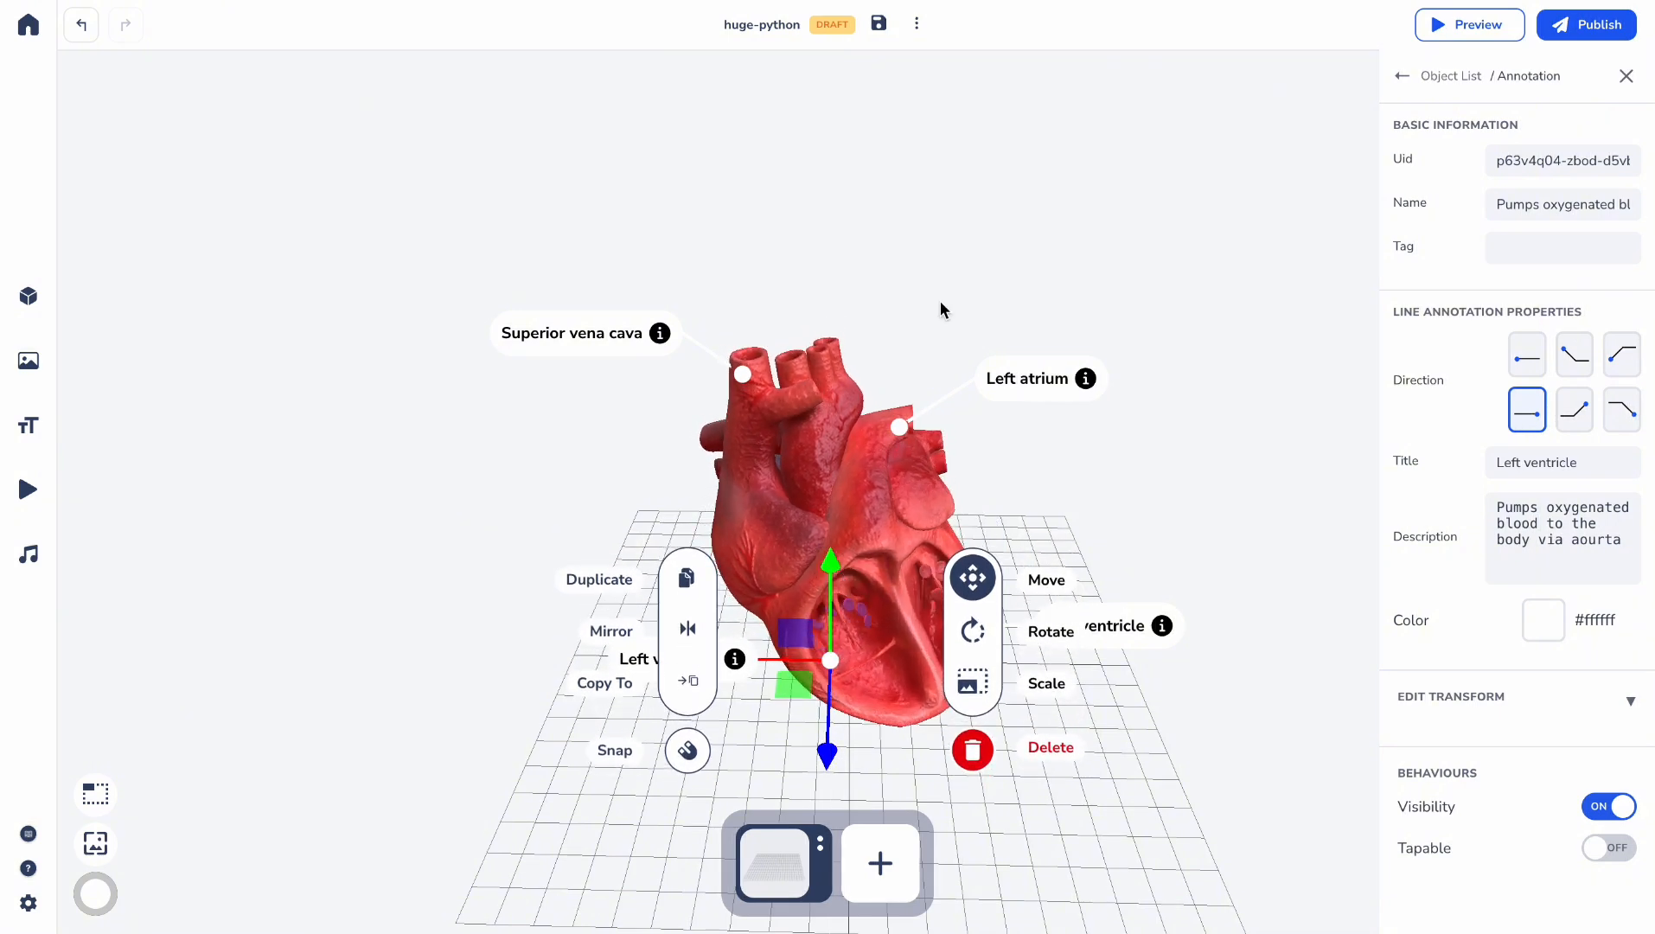
click(990, 221)
mouse_move(990, 221)
mouse_down()
mouse_move(967, 362)
mouse_move(975, 277)
mouse_up()
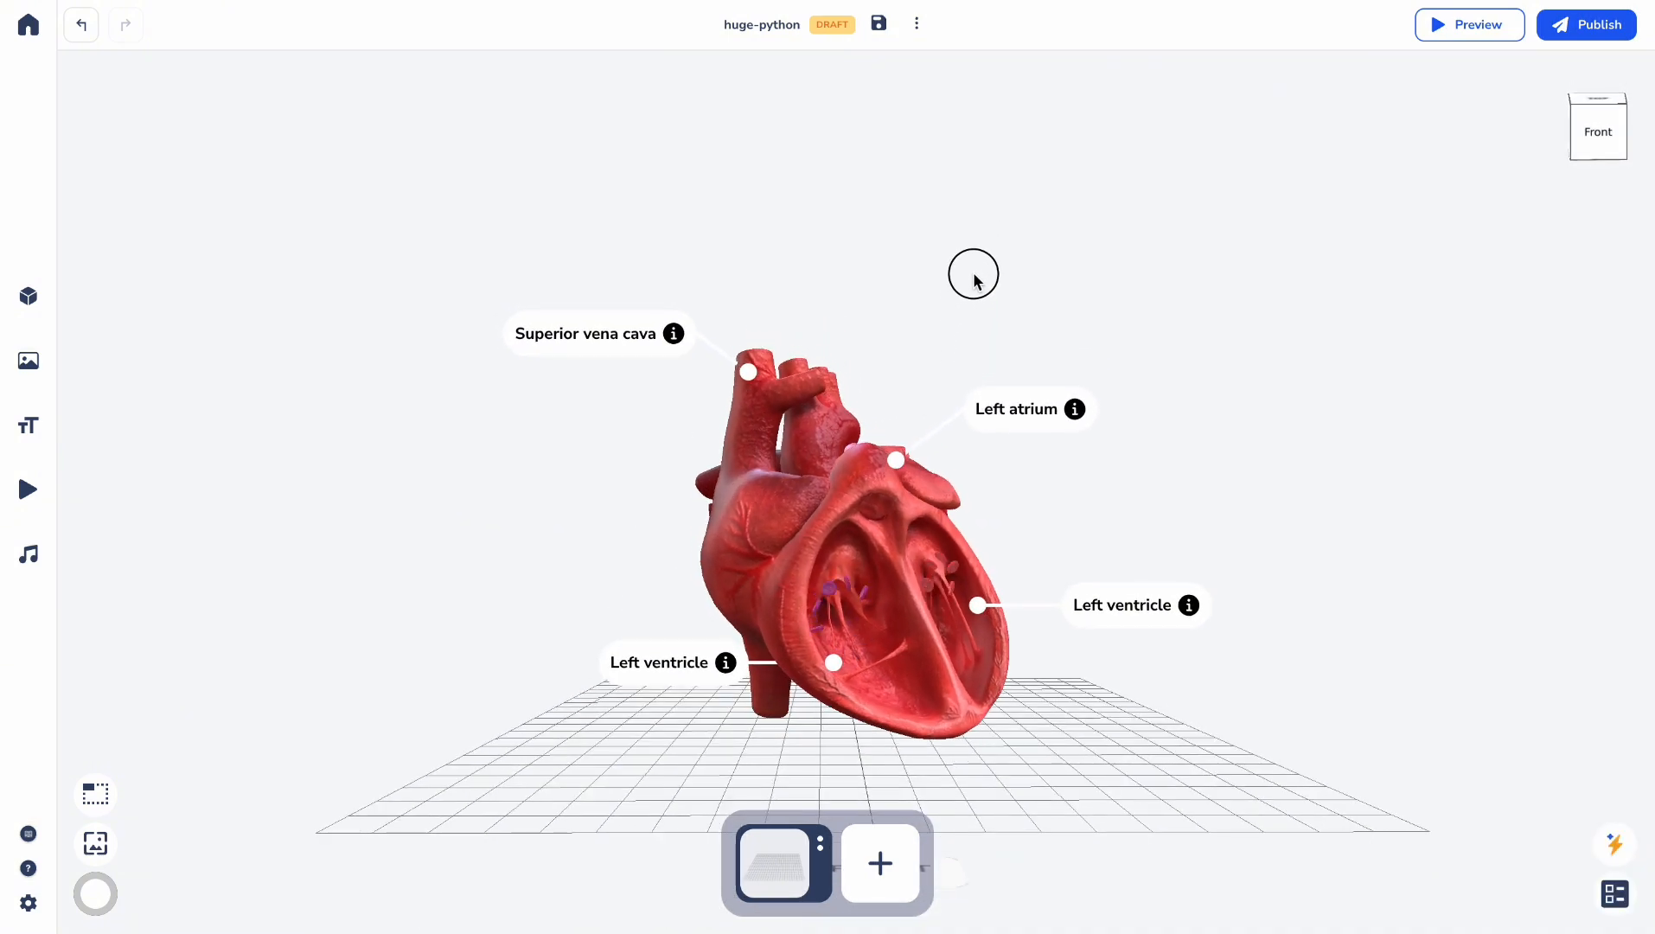
Step: Retitle the duplicated annotation in the lower part of the right chamber as Right ventricle
click(689, 663)
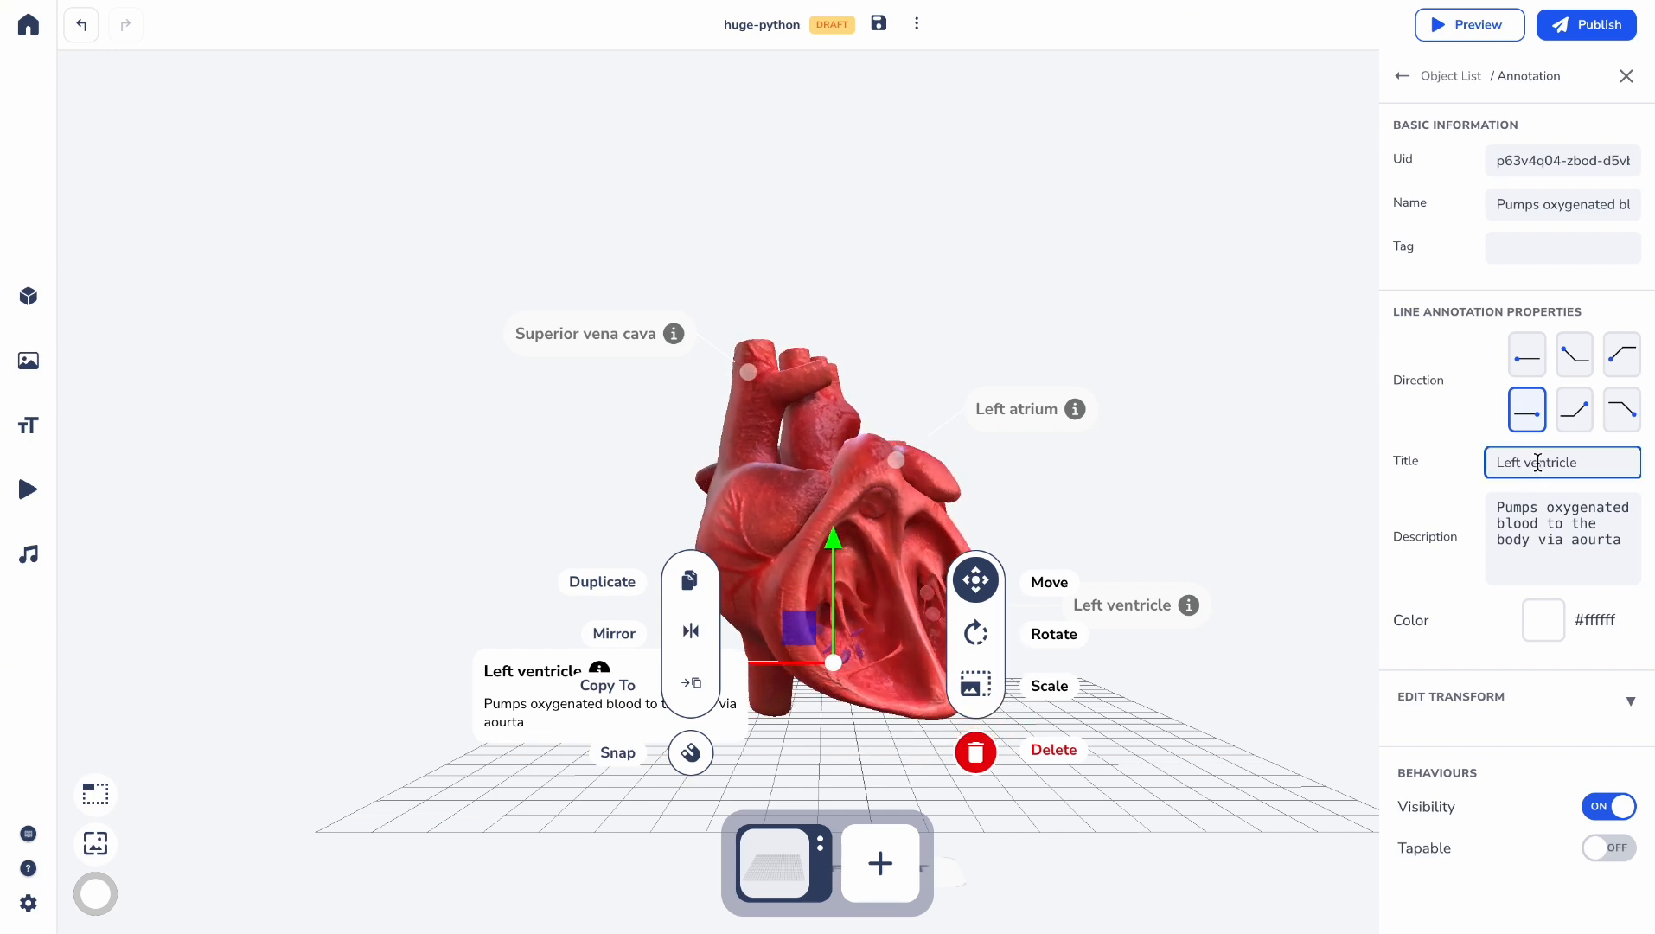
double_click(1520, 462)
key(BackSpace)
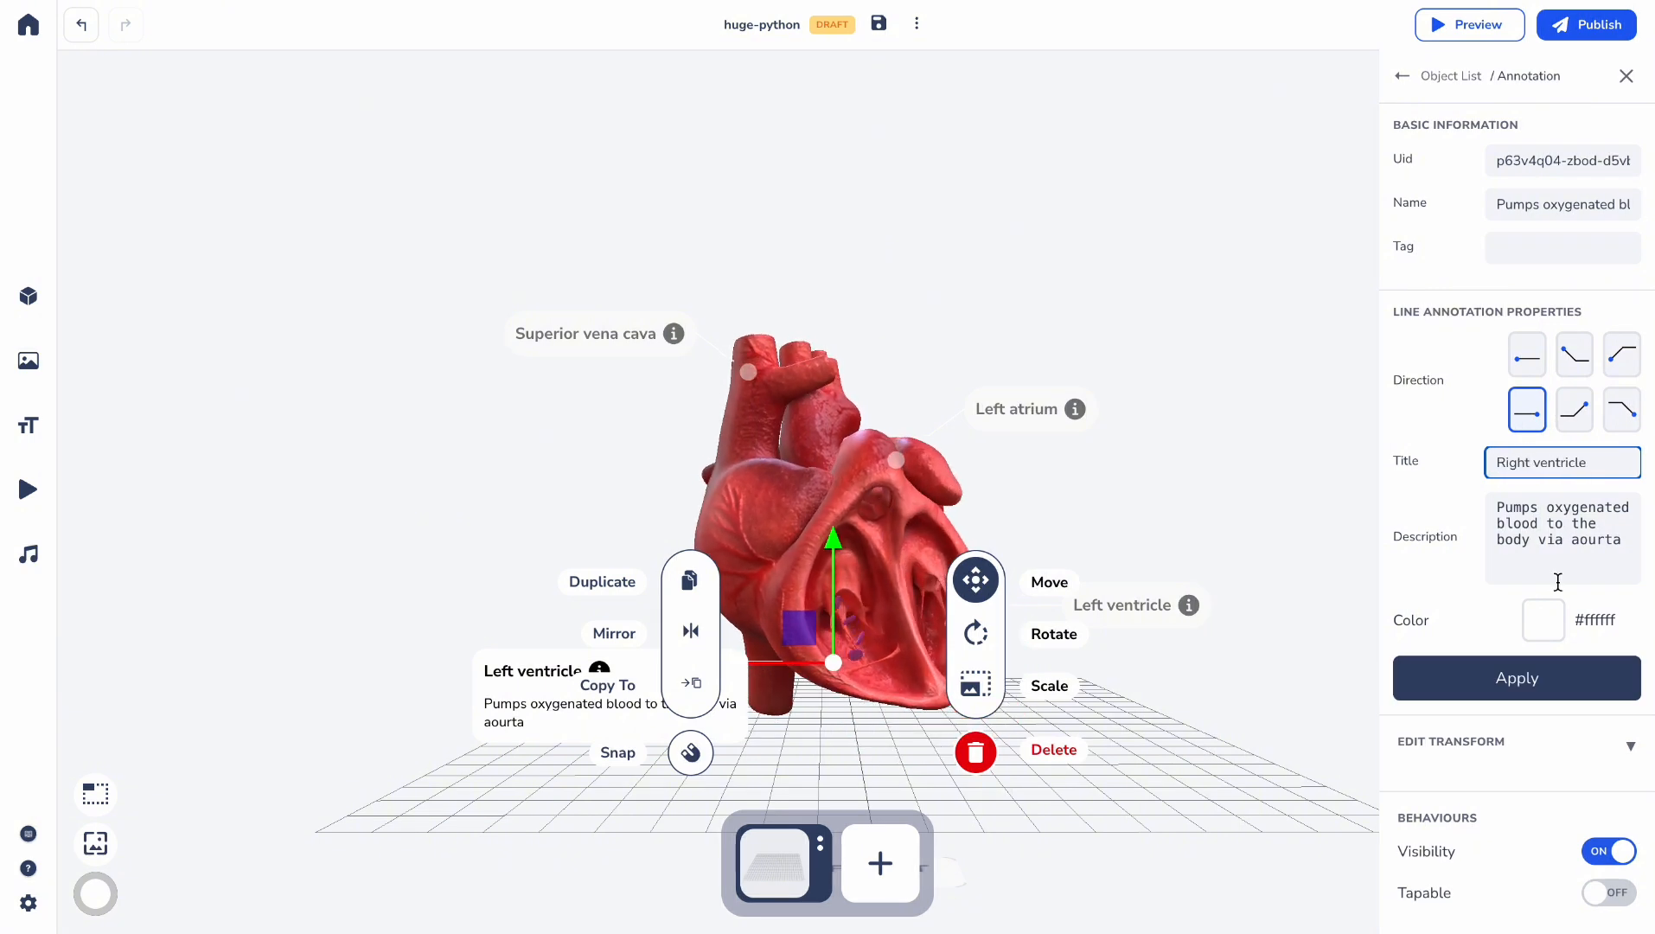
Step: Set the Right ventricle annotation's description to "Pumps deoxygenated blood to the lungs via the pulmonary artery" and apply it
triple_click(1558, 525)
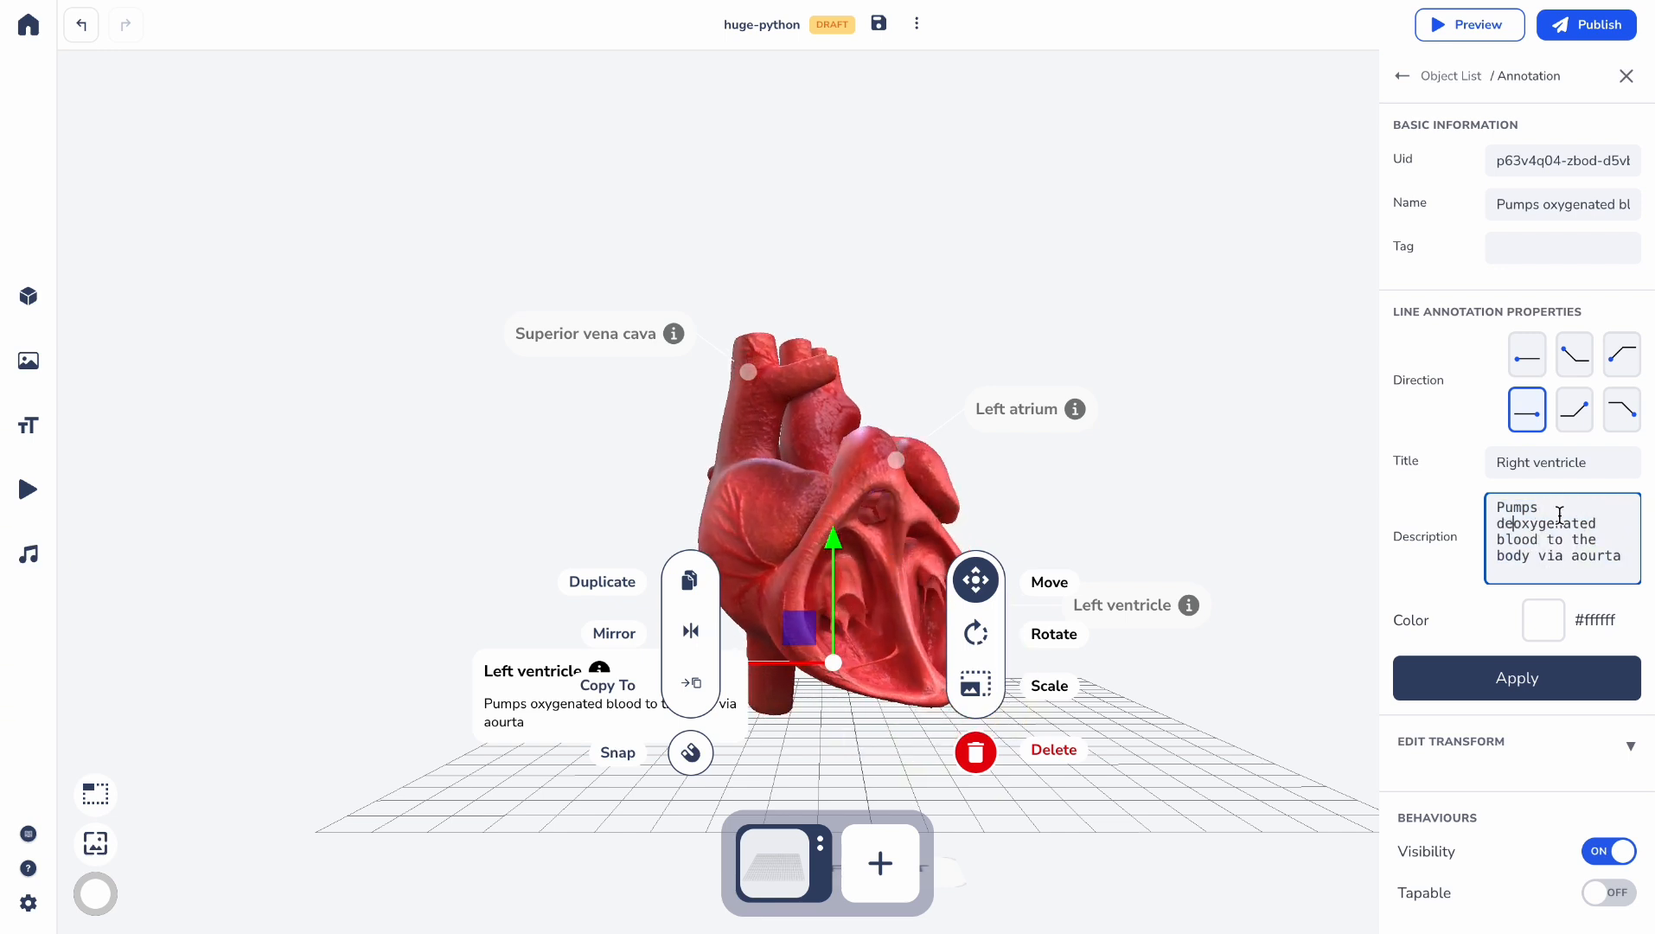
scroll(1565, 515, down, 1)
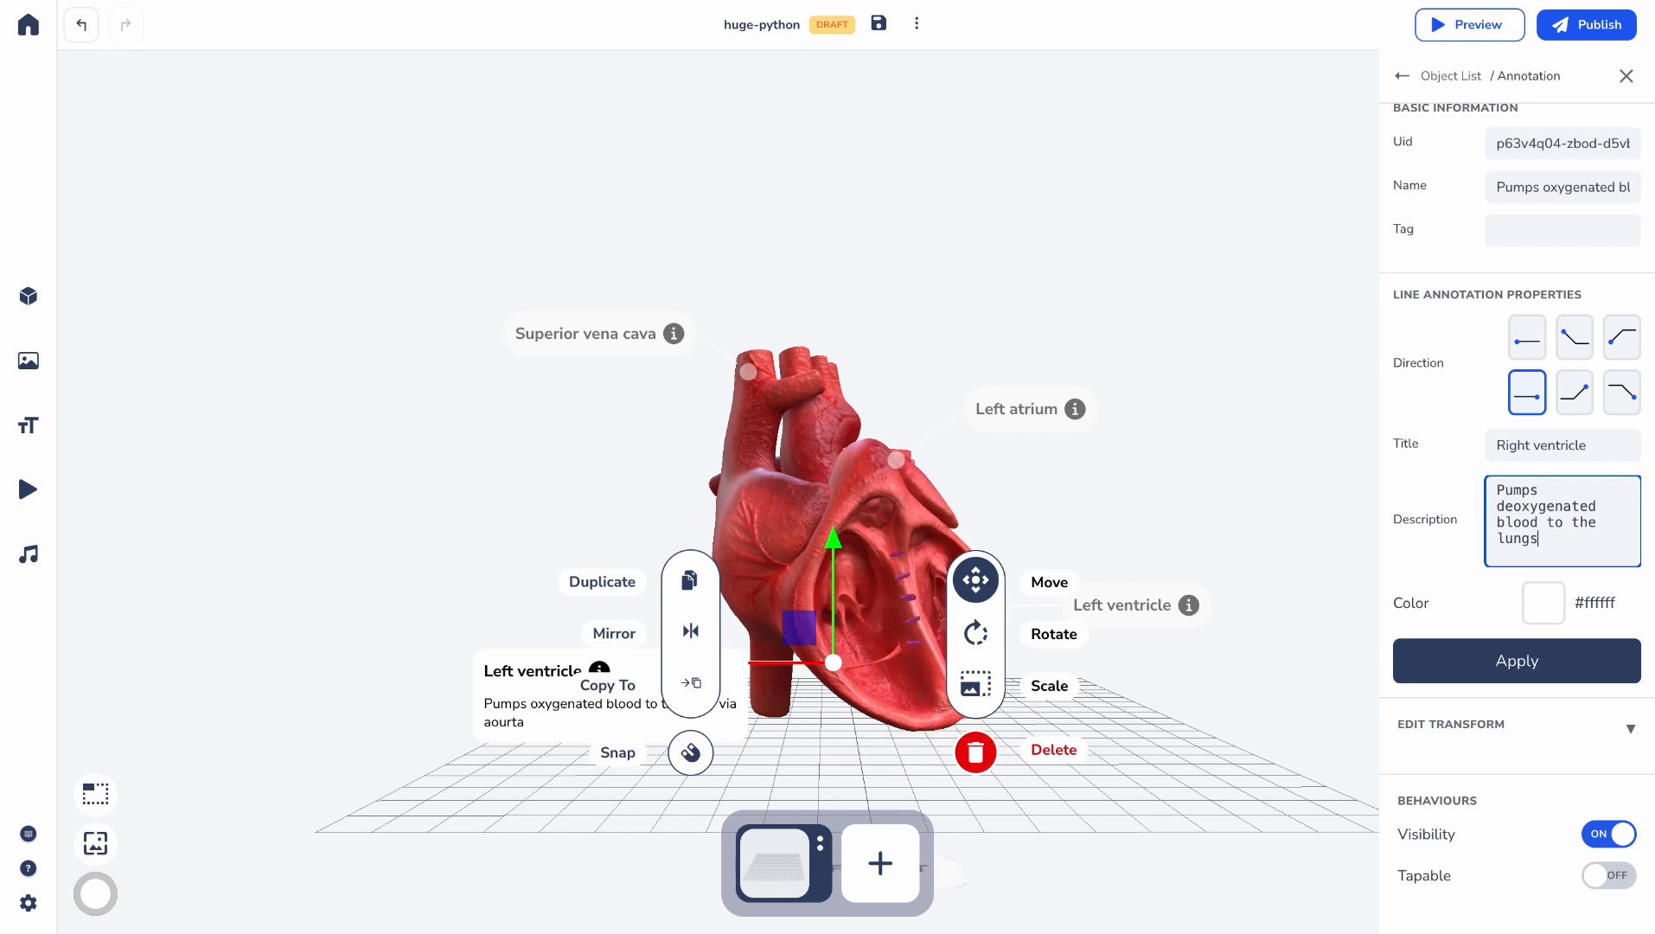
text(the pul)
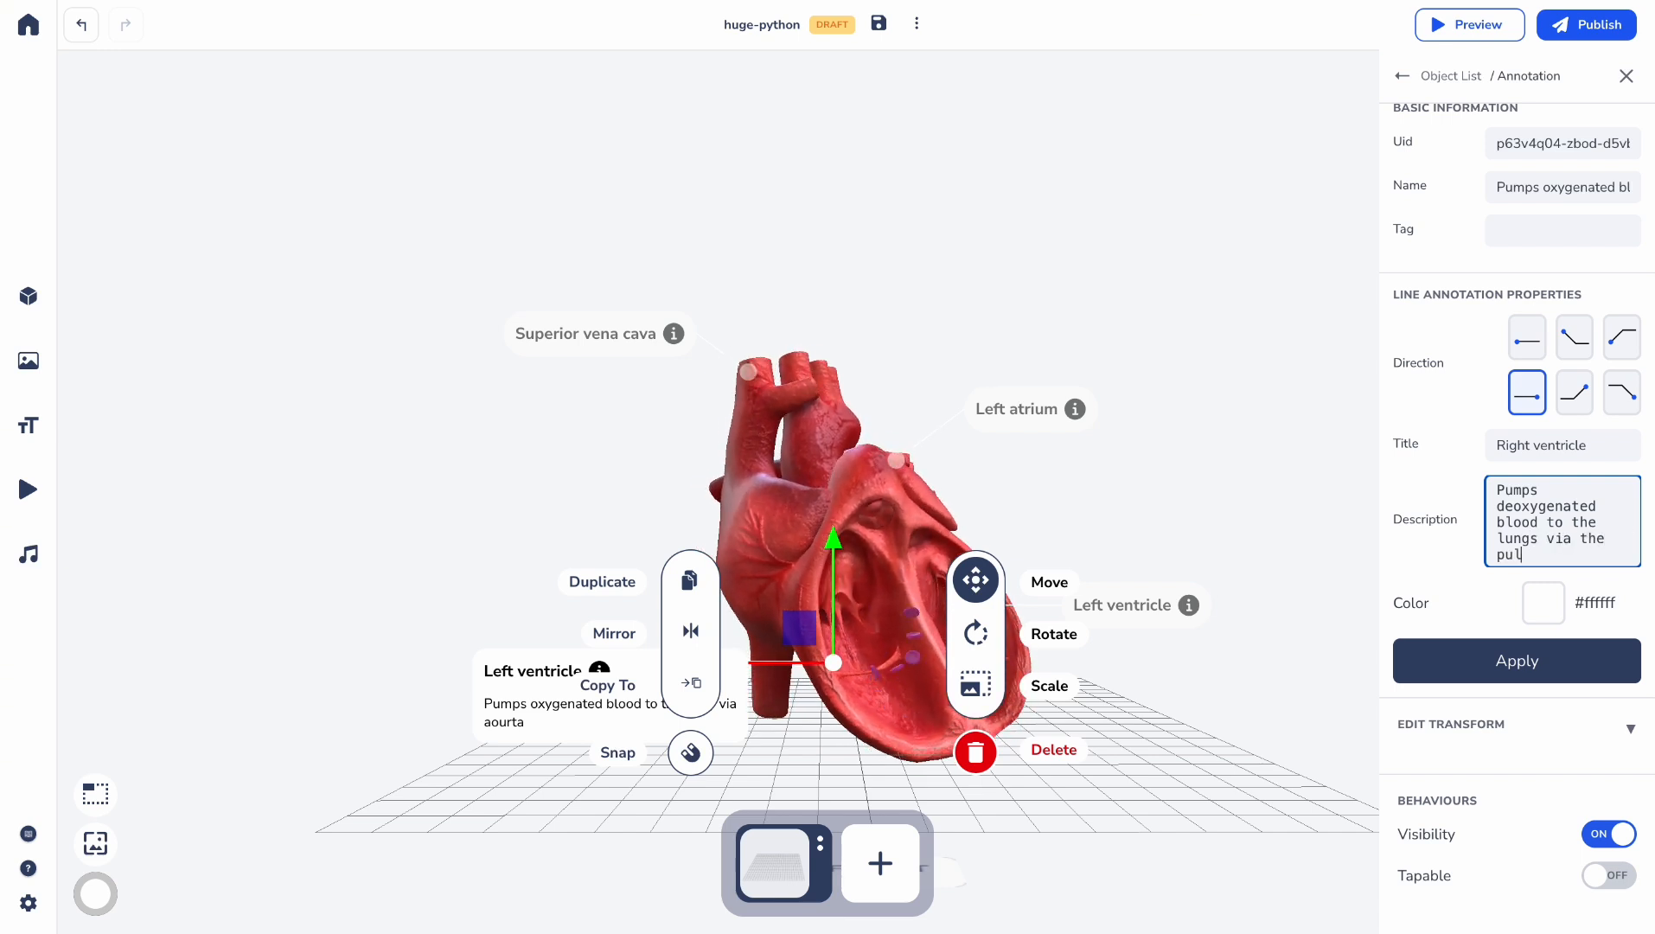
text(monary ar)
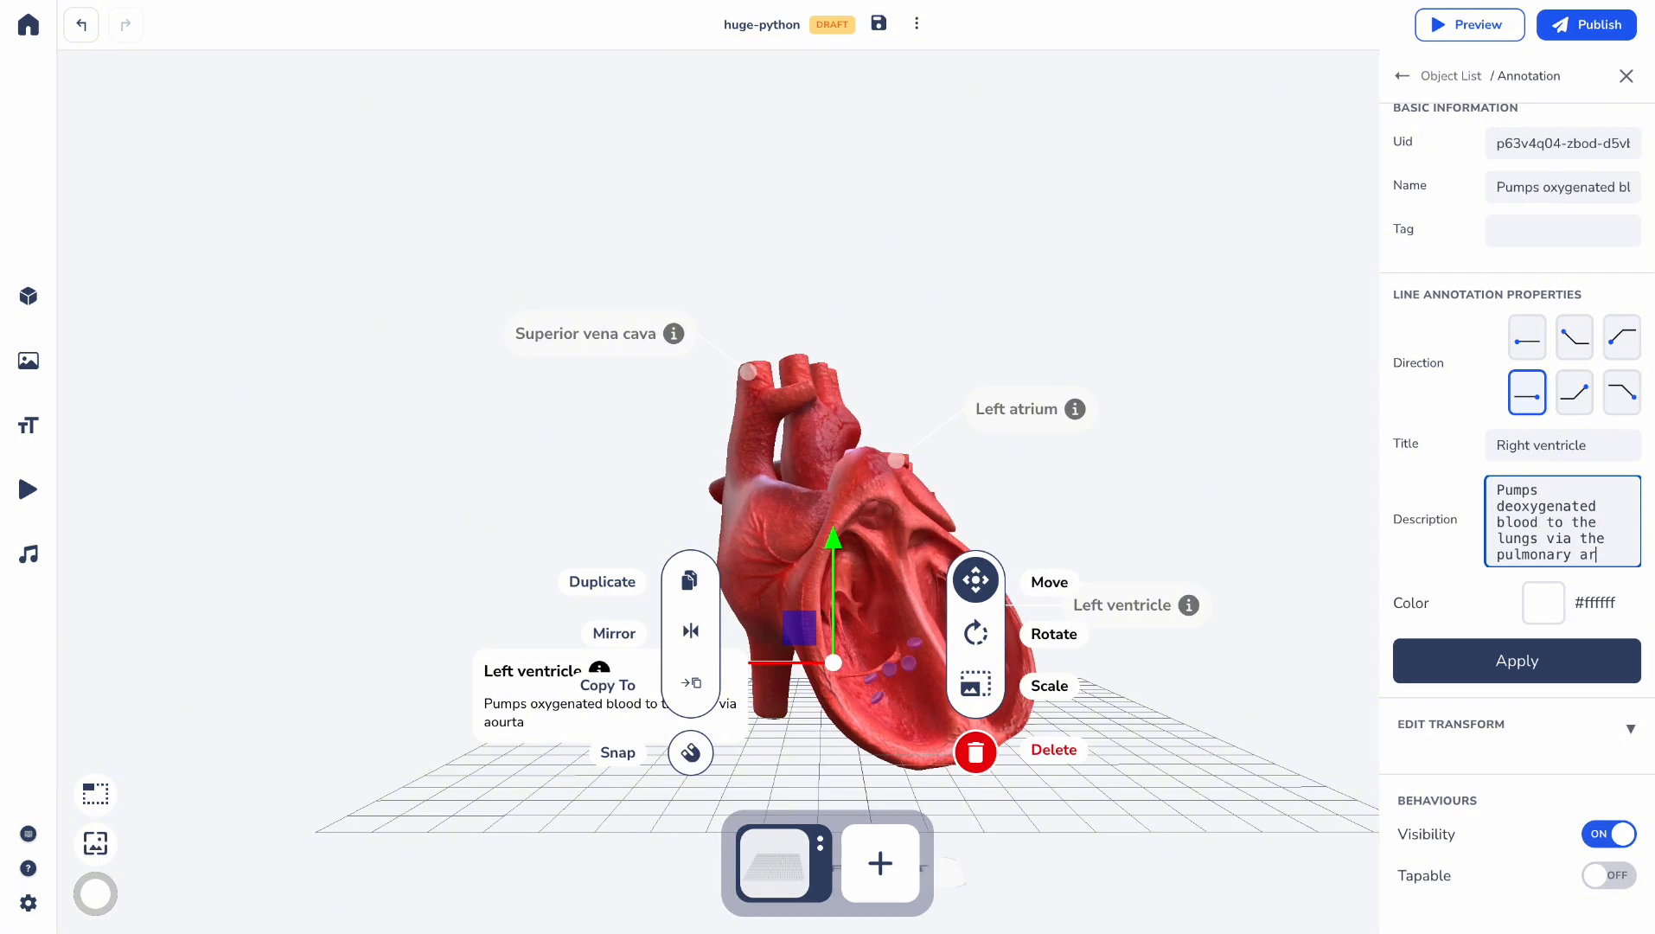
text(tery)
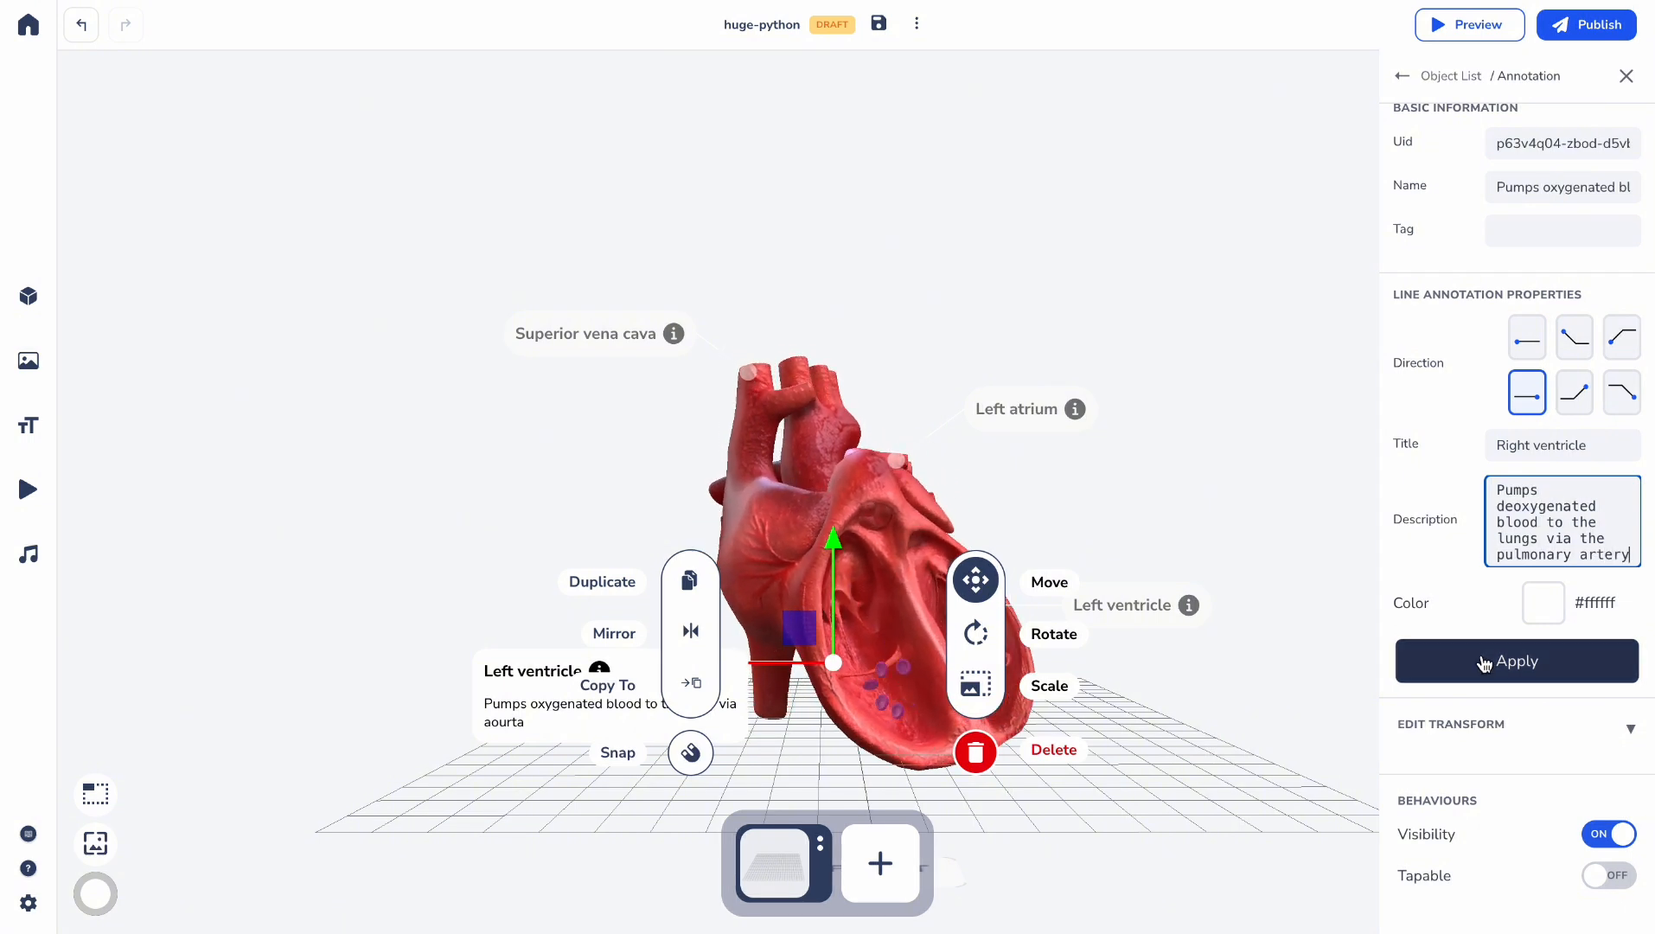
click(1484, 664)
click(1123, 279)
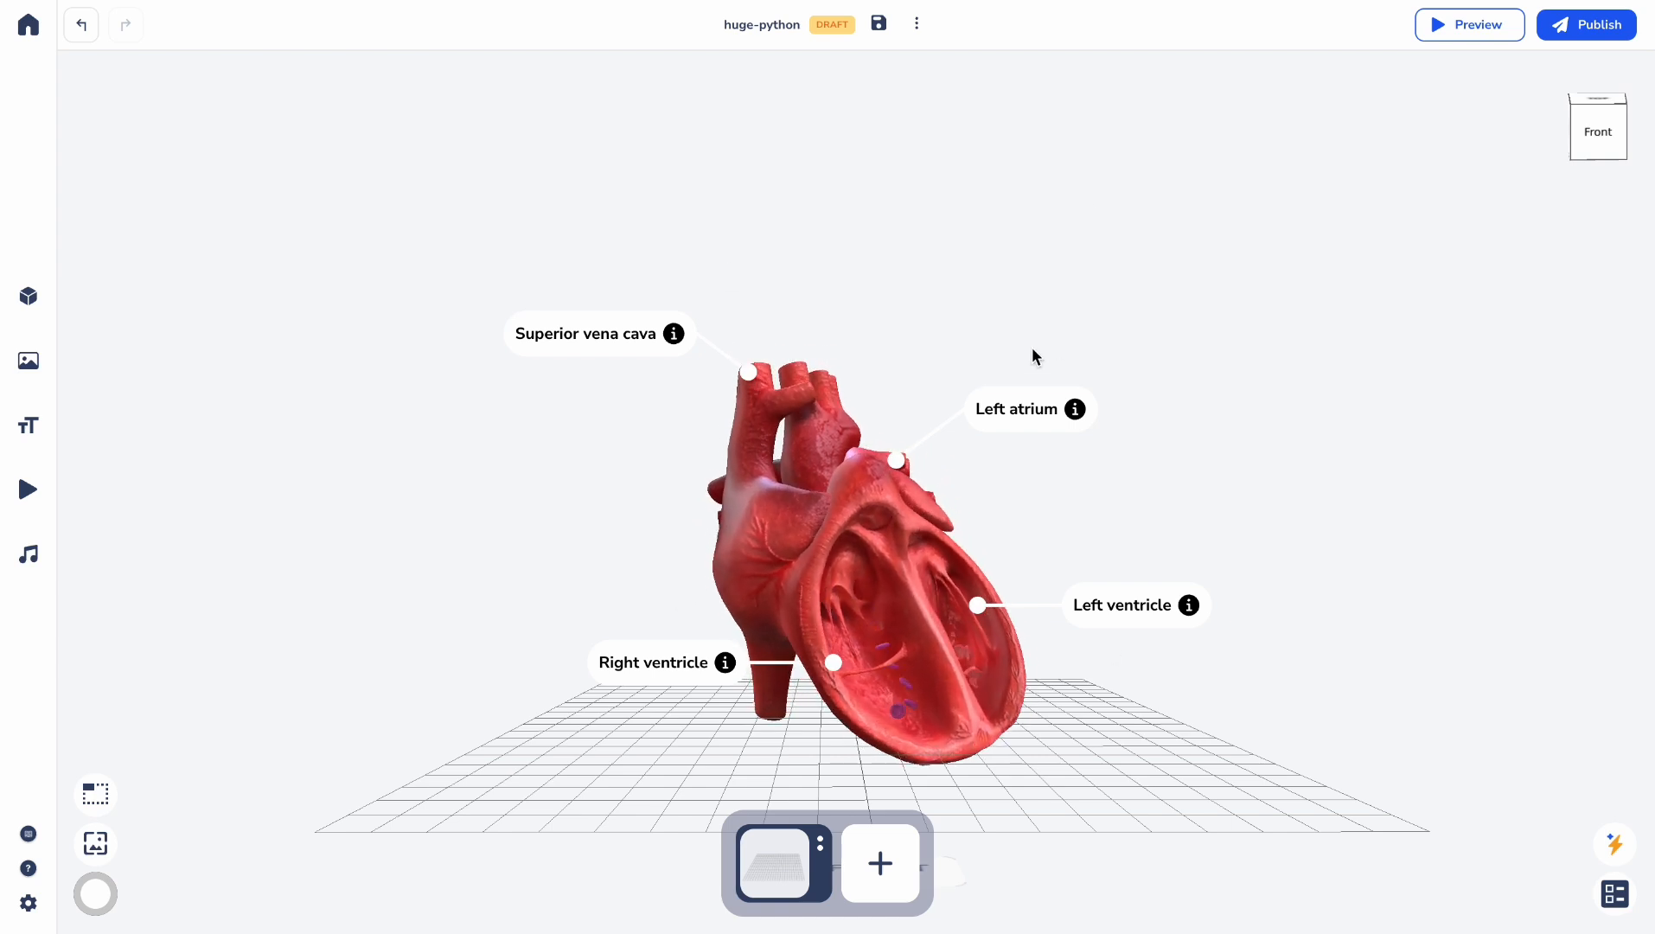
Step: Start publishing the project and capture a thumbnail that frames the whole heart with all four annotation labels
click(1580, 25)
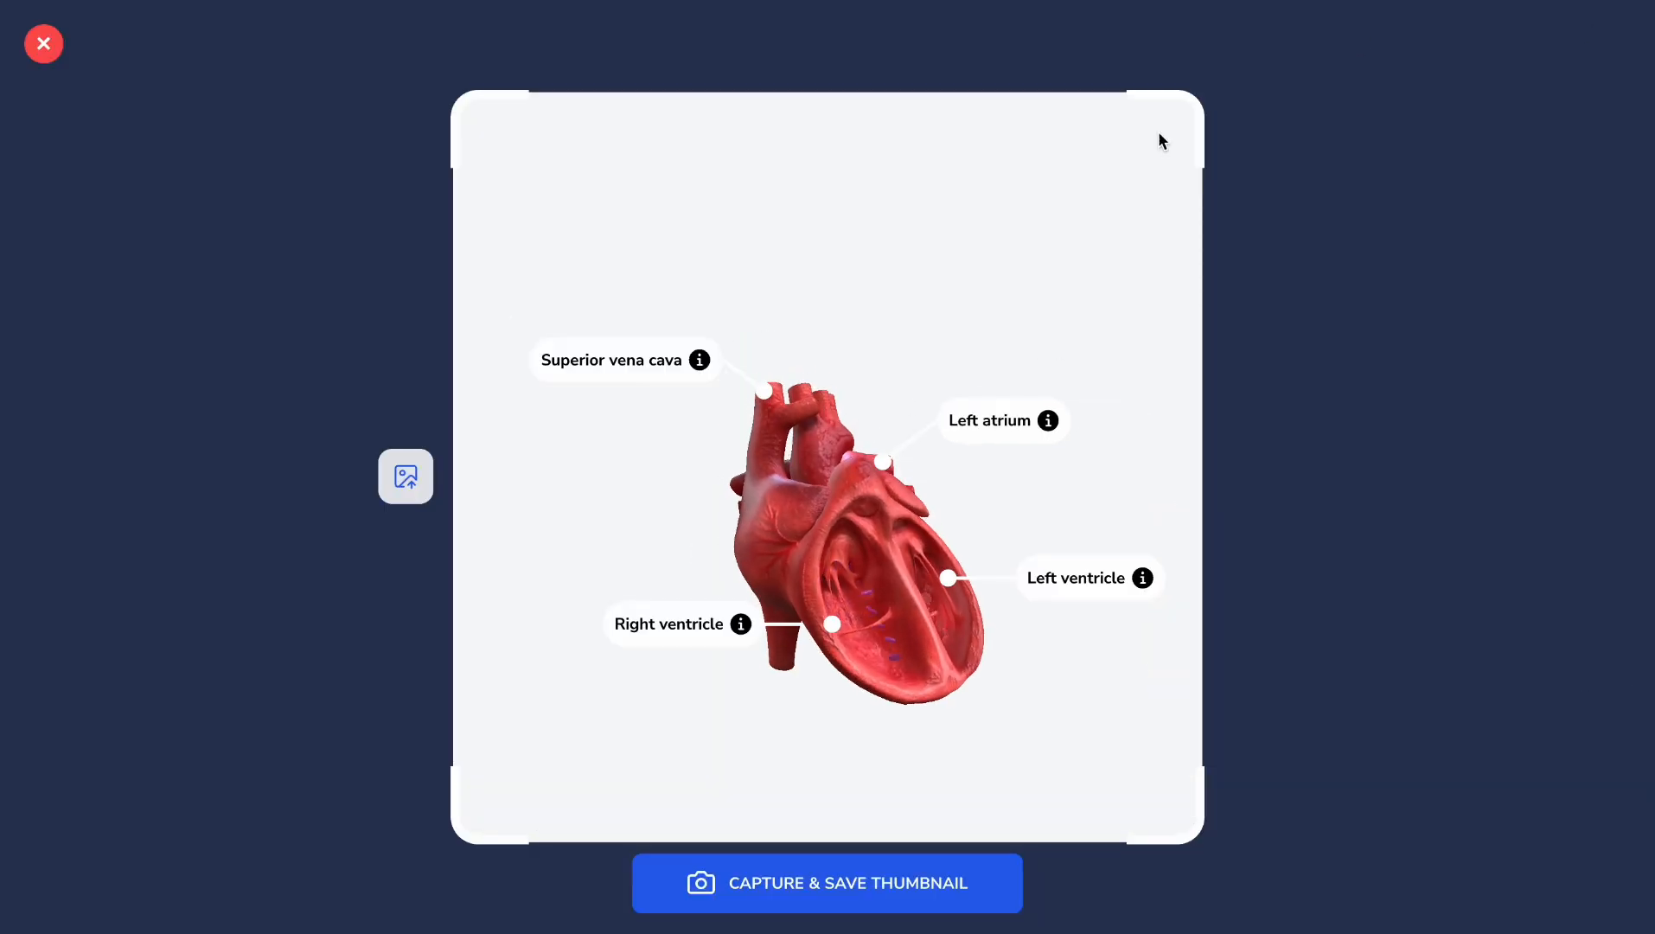
scroll(875, 489, up, 5)
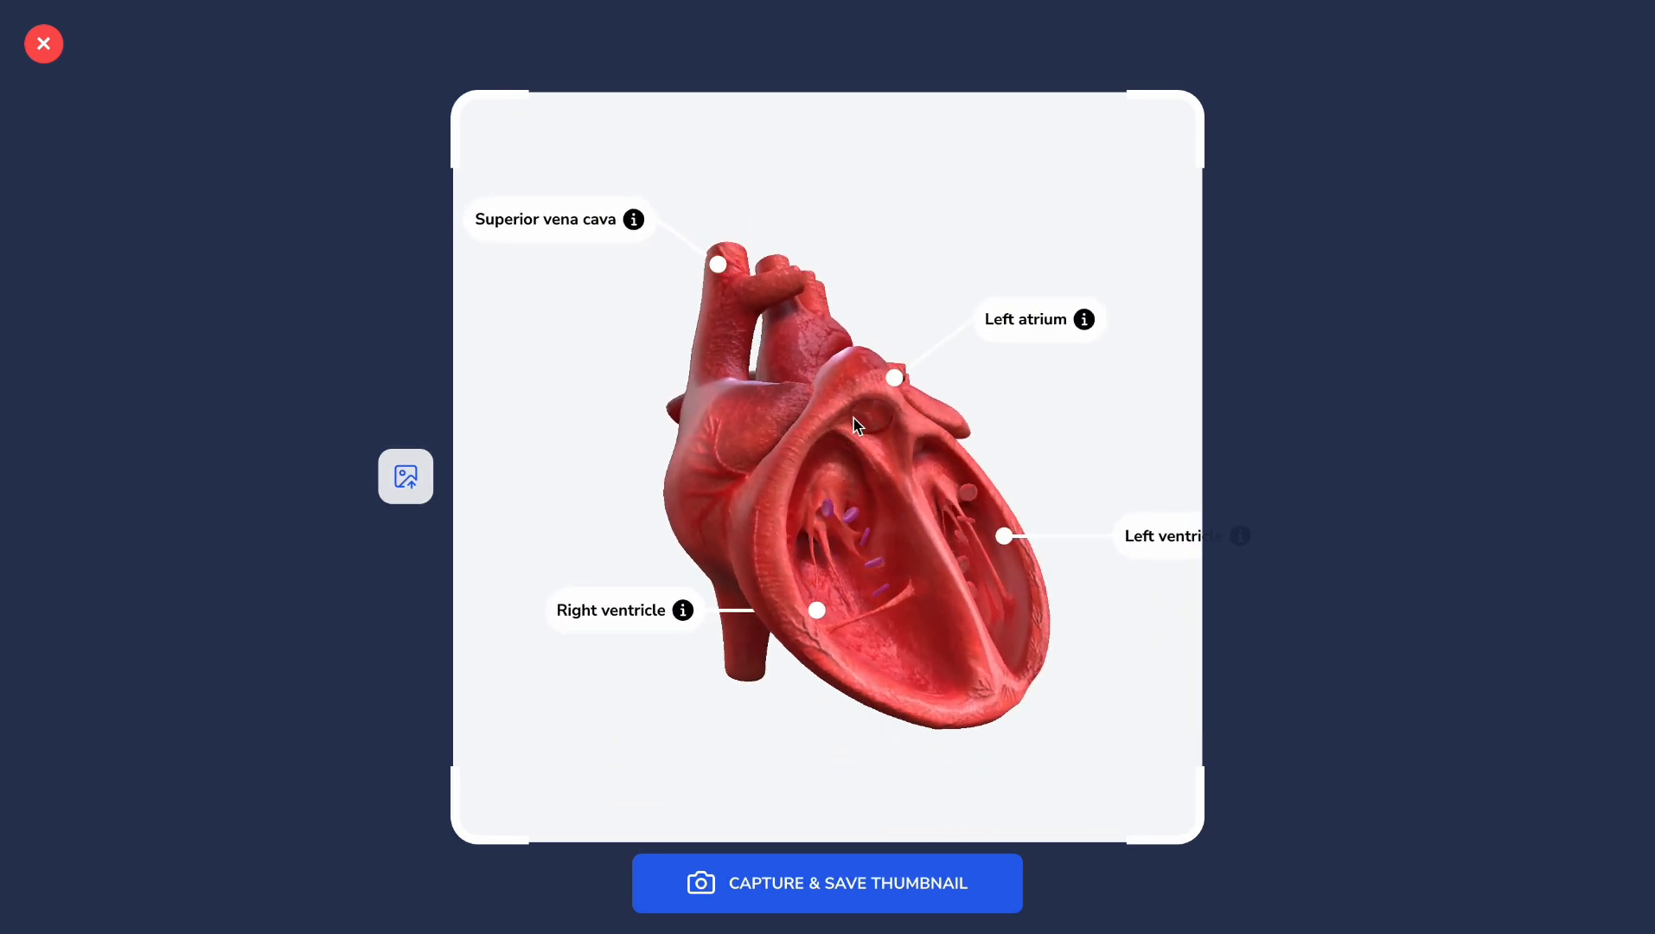
scroll(856, 426, up, 3)
scroll(856, 425, down, 6)
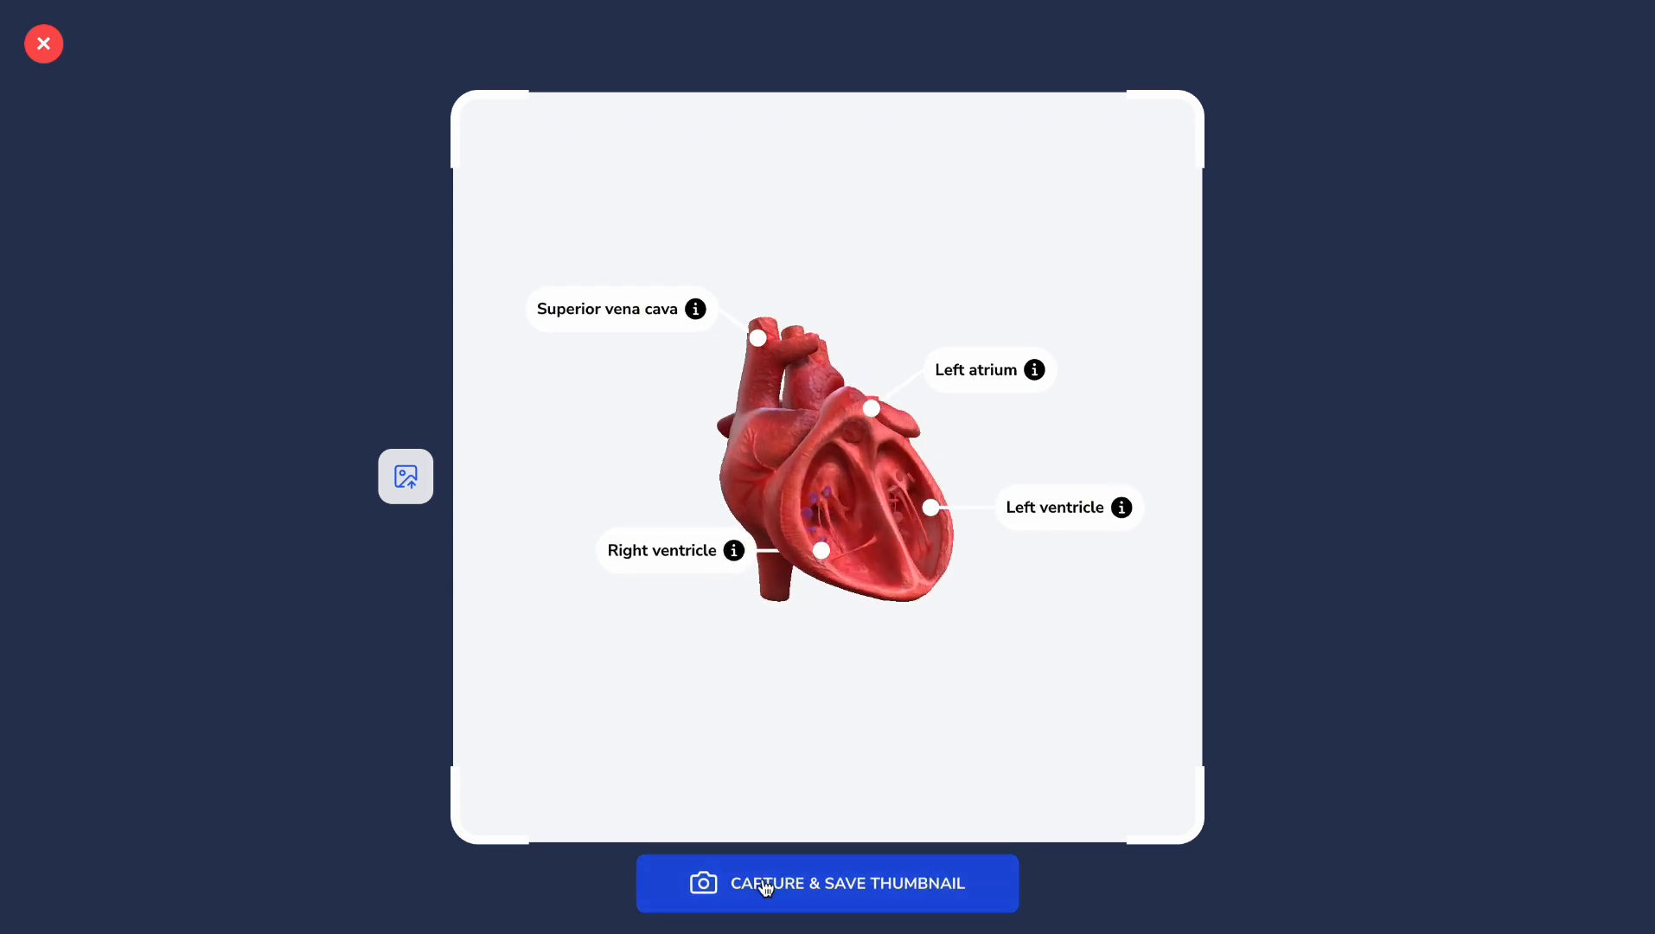
click(795, 887)
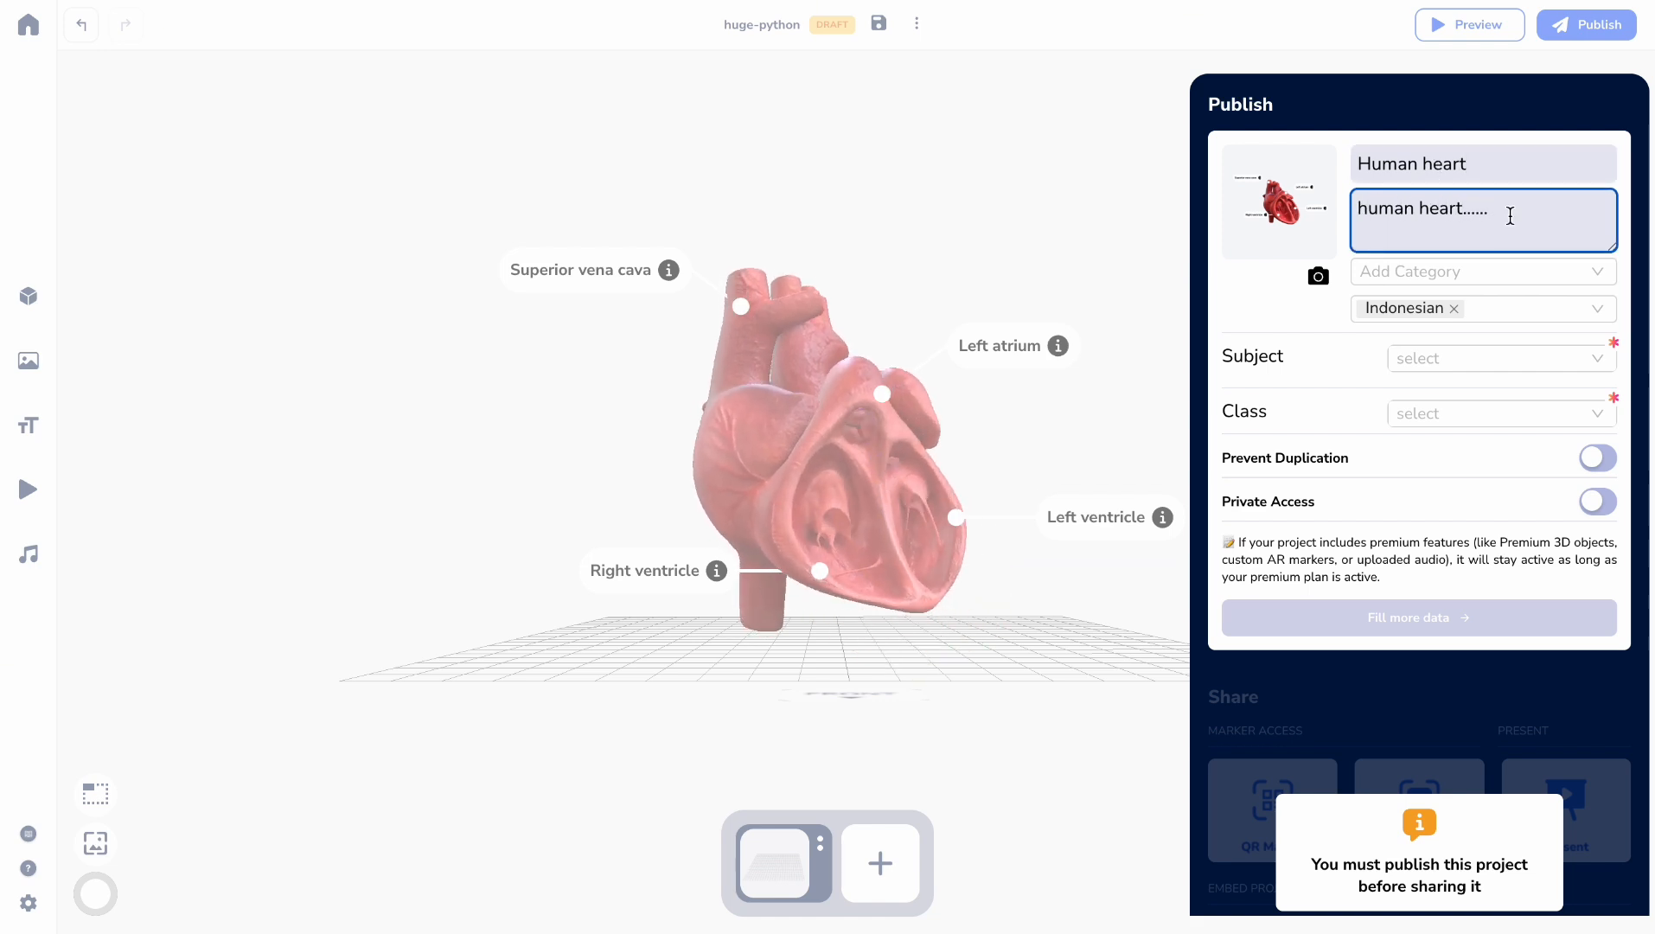
Step: Set the project's publishing category to Biology and both its subject and class to General
click(1588, 273)
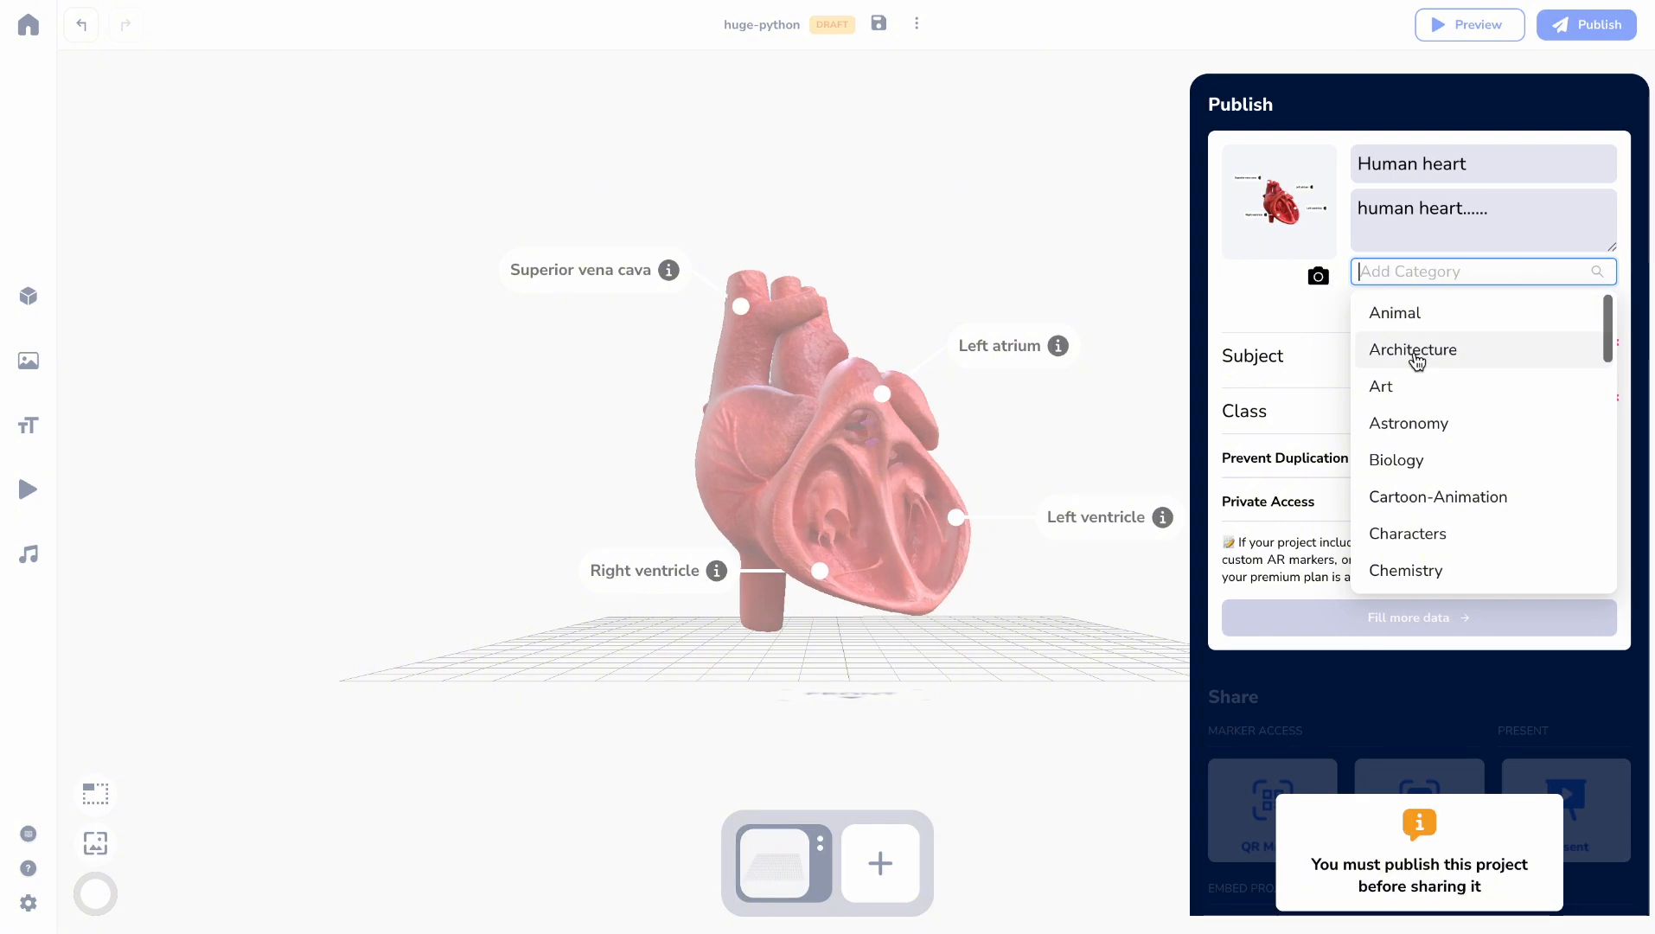
scroll(1423, 501, down, 1)
click(1427, 450)
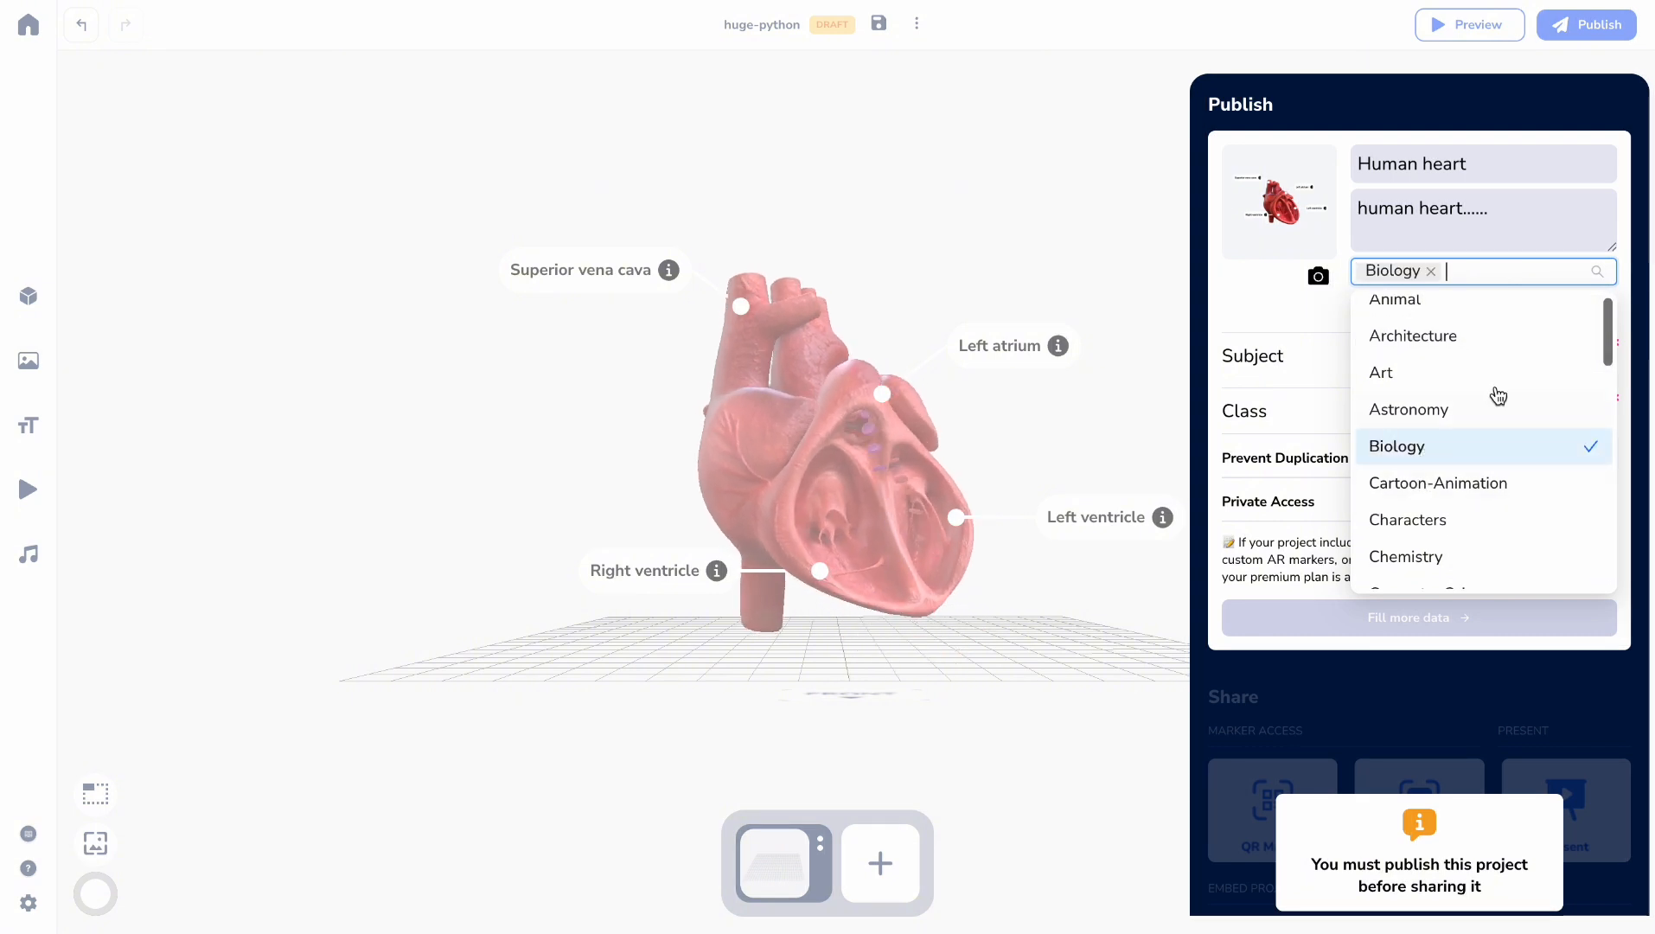
click(1321, 359)
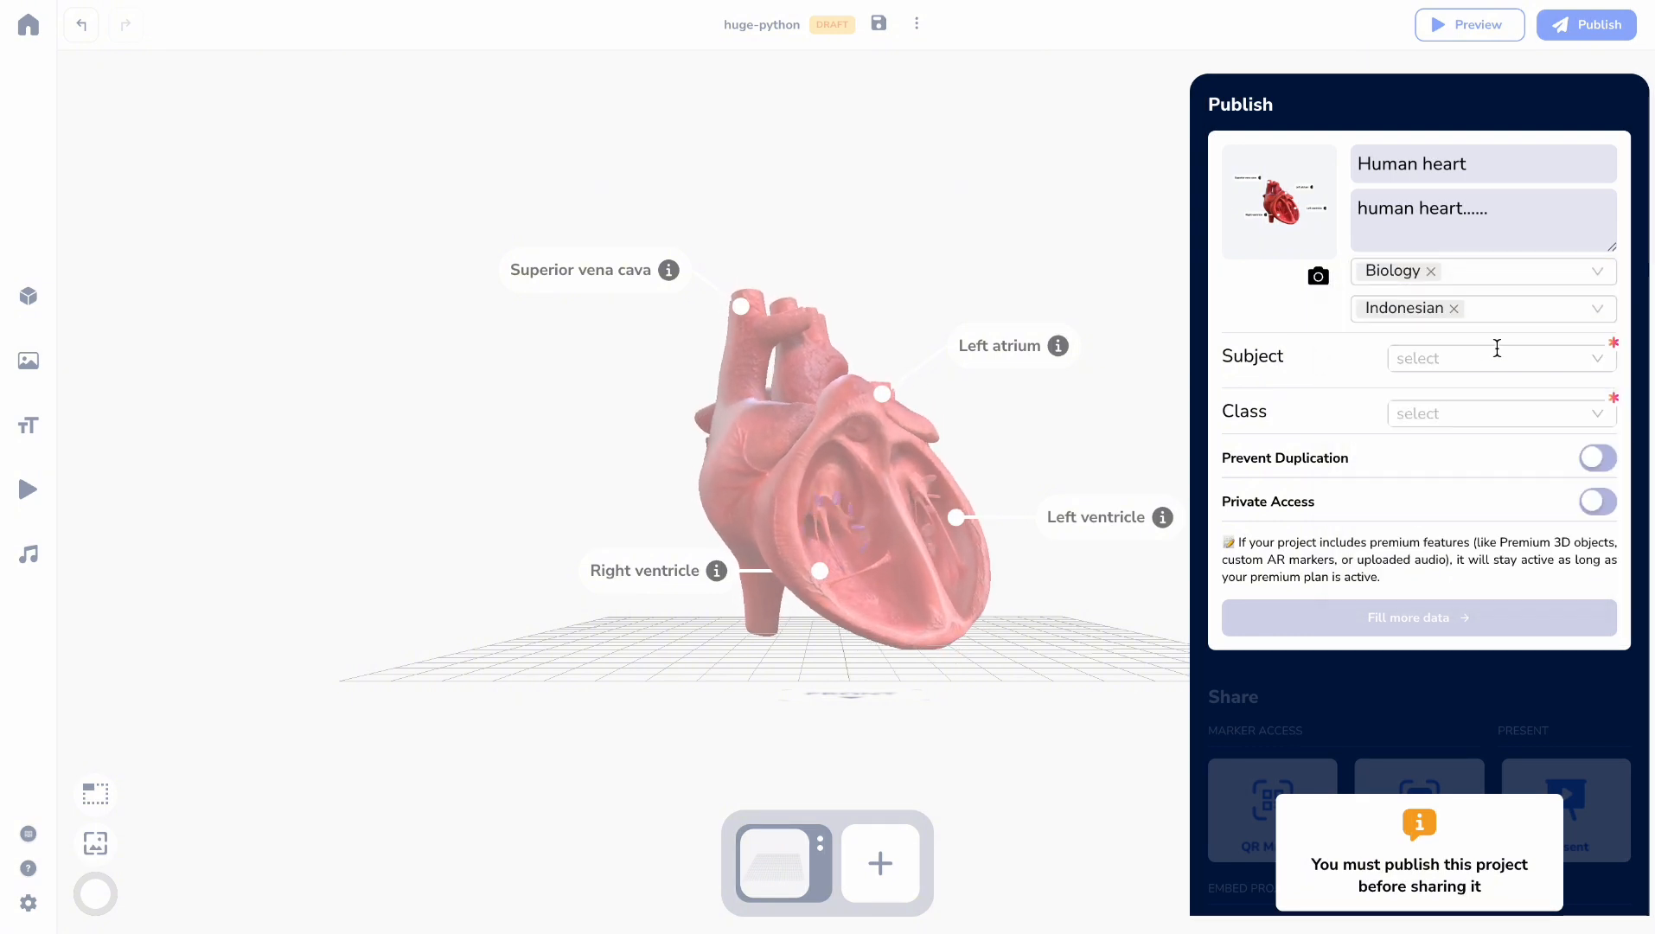
click(1600, 358)
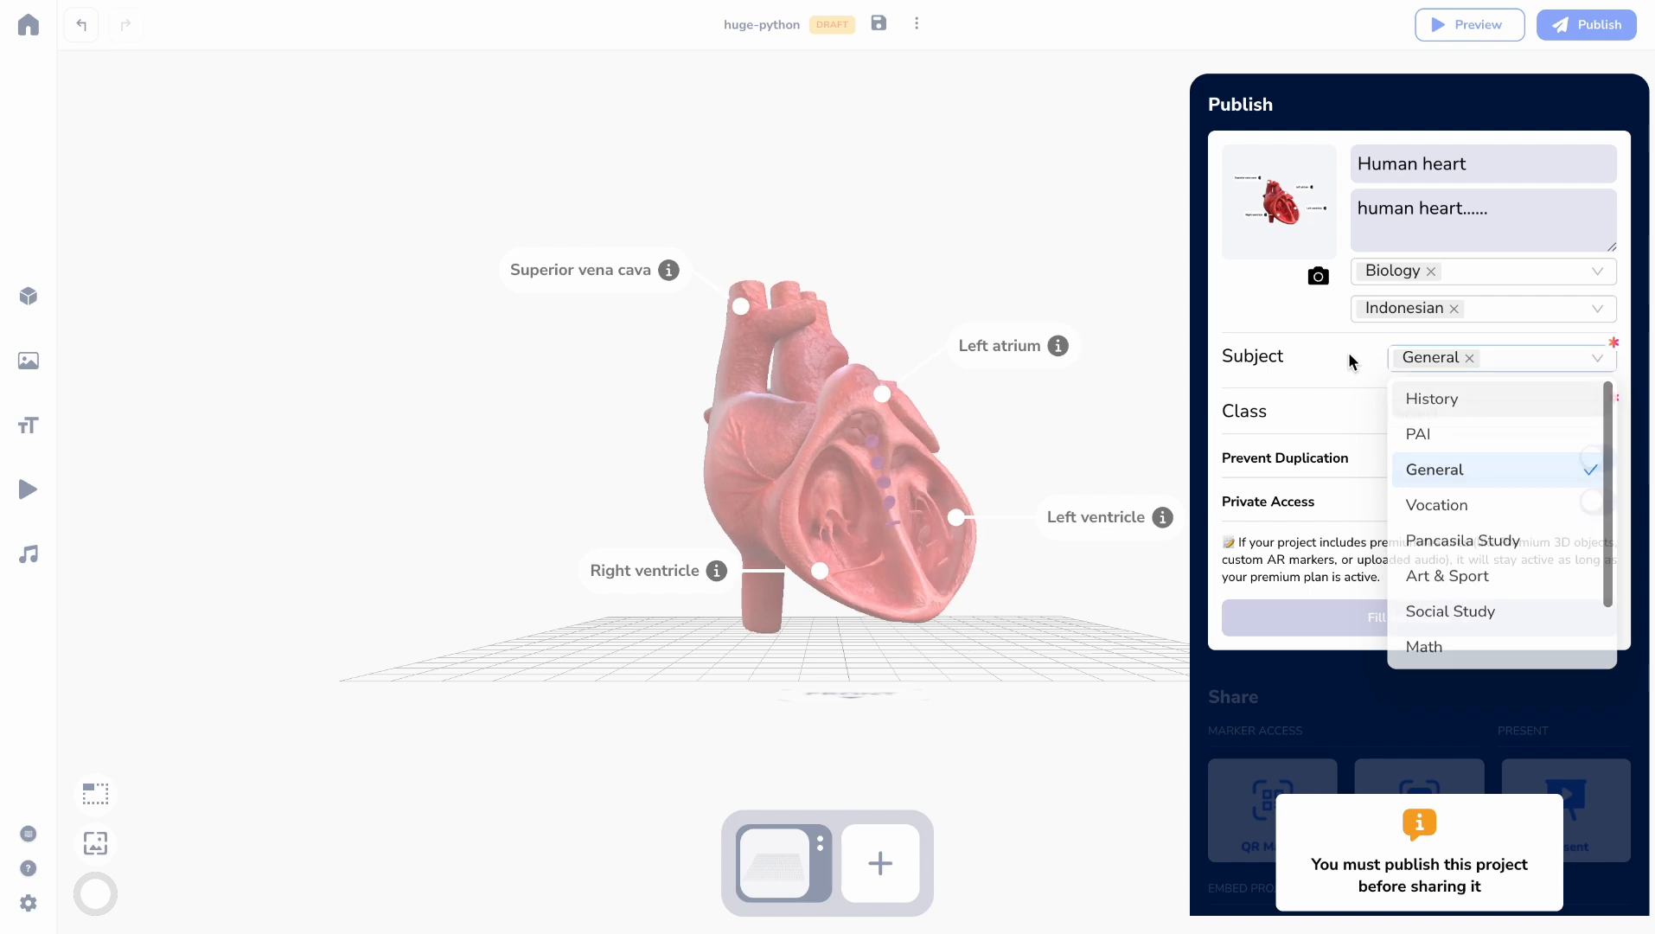
click(1461, 412)
click(1460, 493)
click(1315, 383)
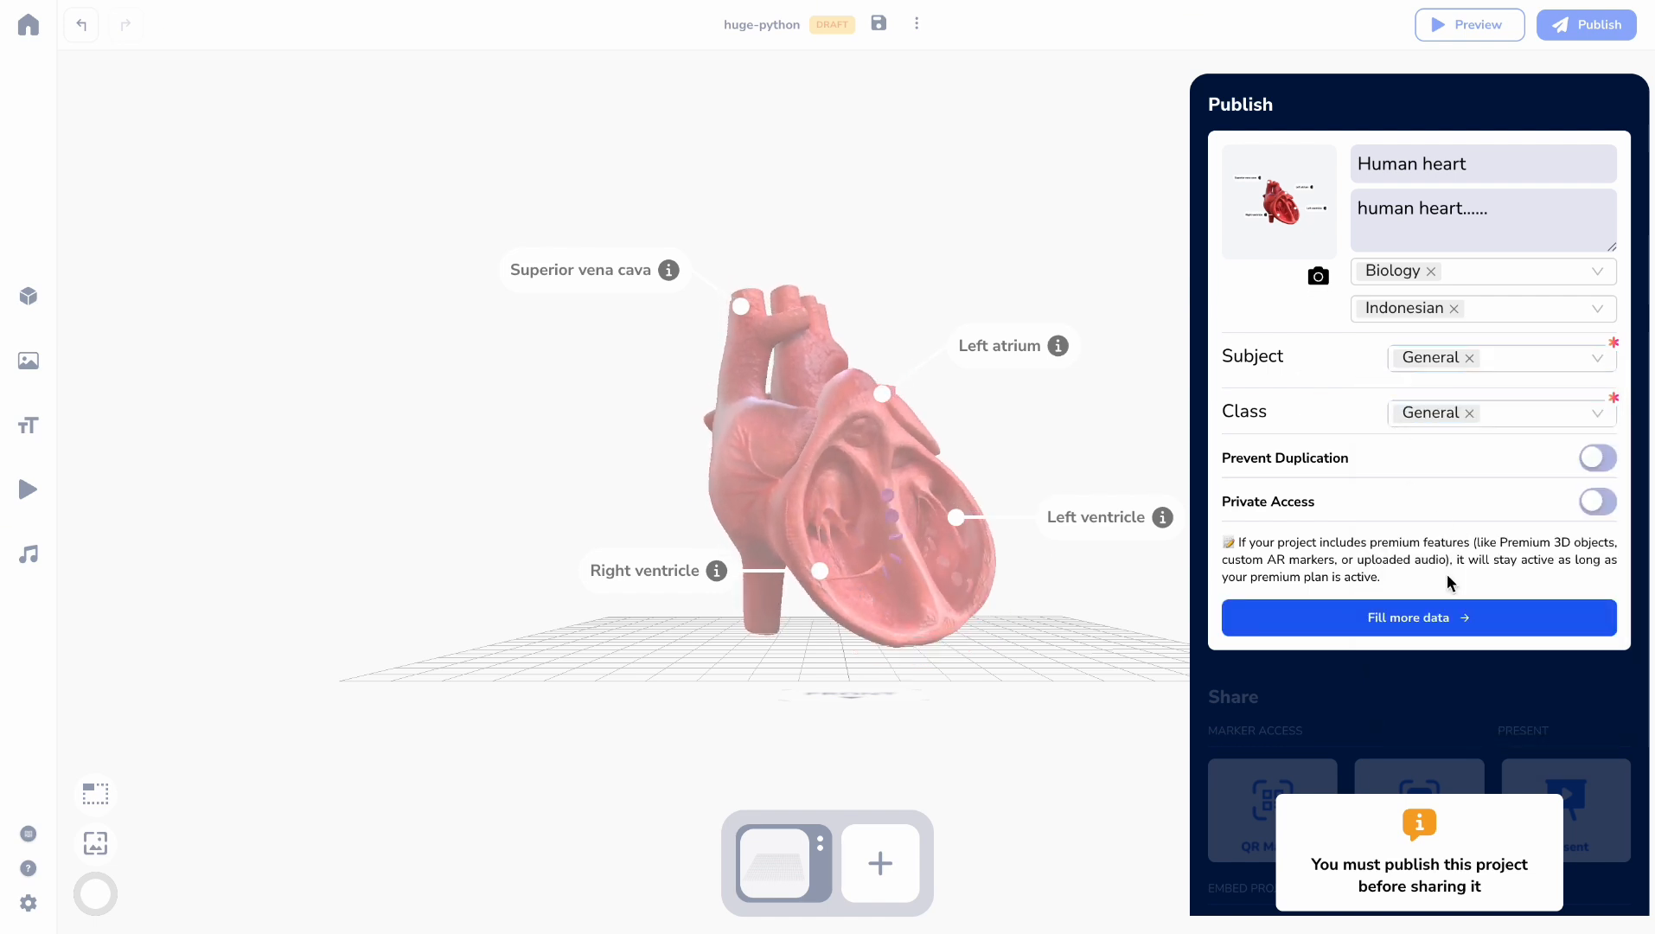
Step: Choose the project's purpose and publish it with Scan Marker, Place it in your room and 3D View as viewing methods
click(1461, 620)
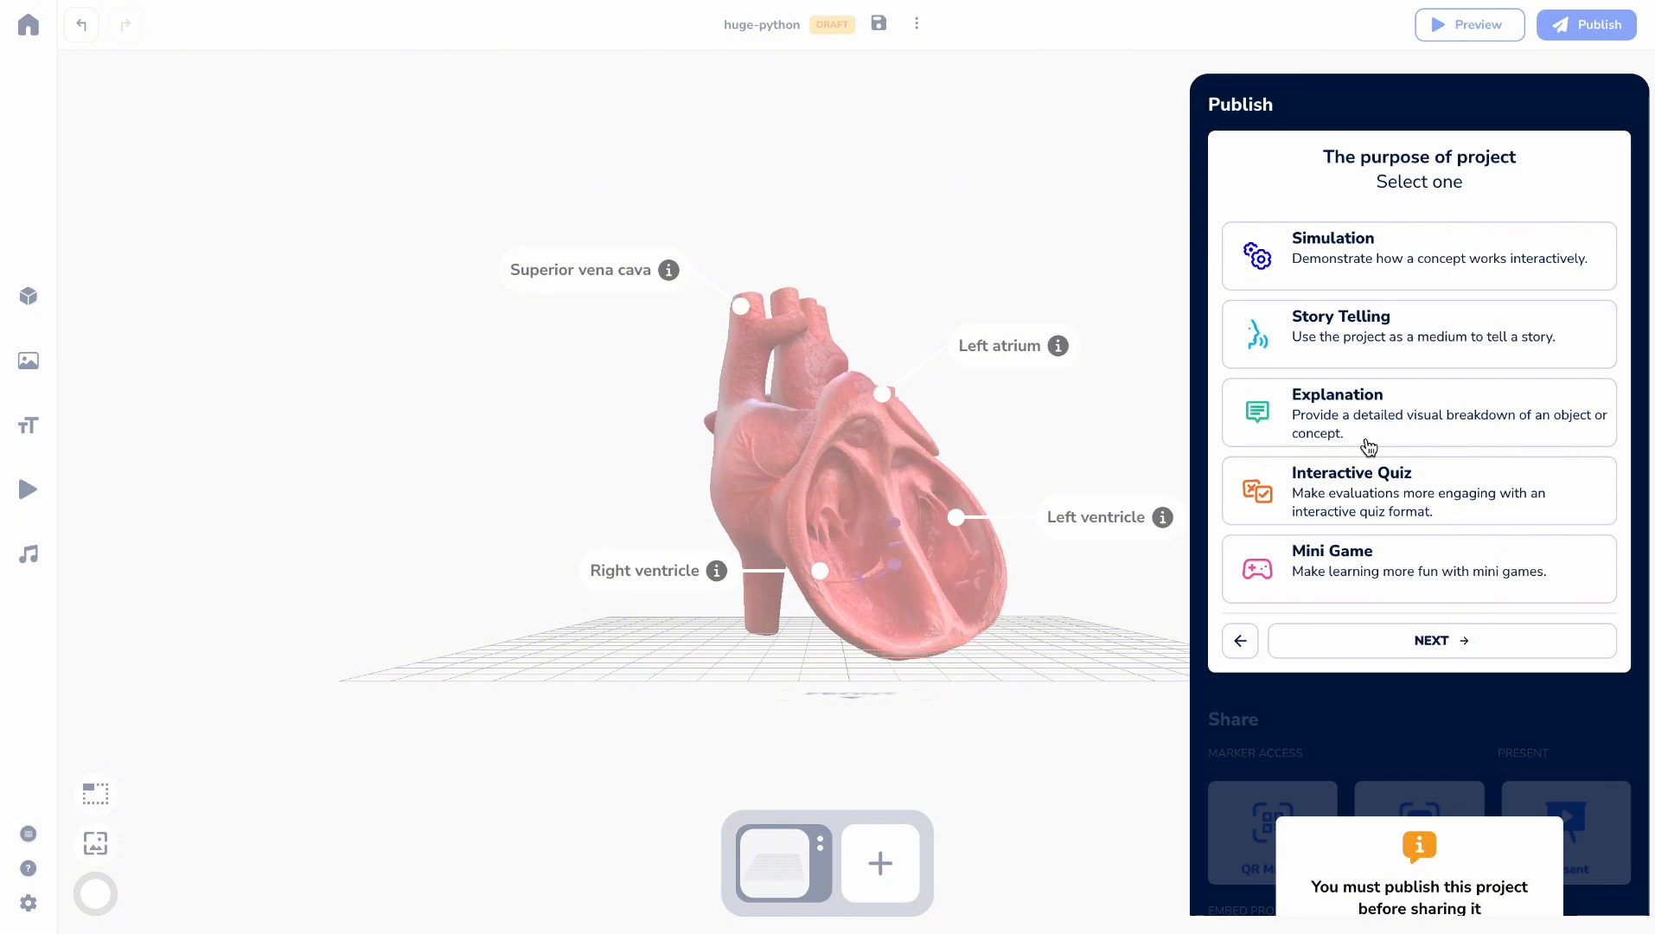
click(1390, 323)
click(1428, 457)
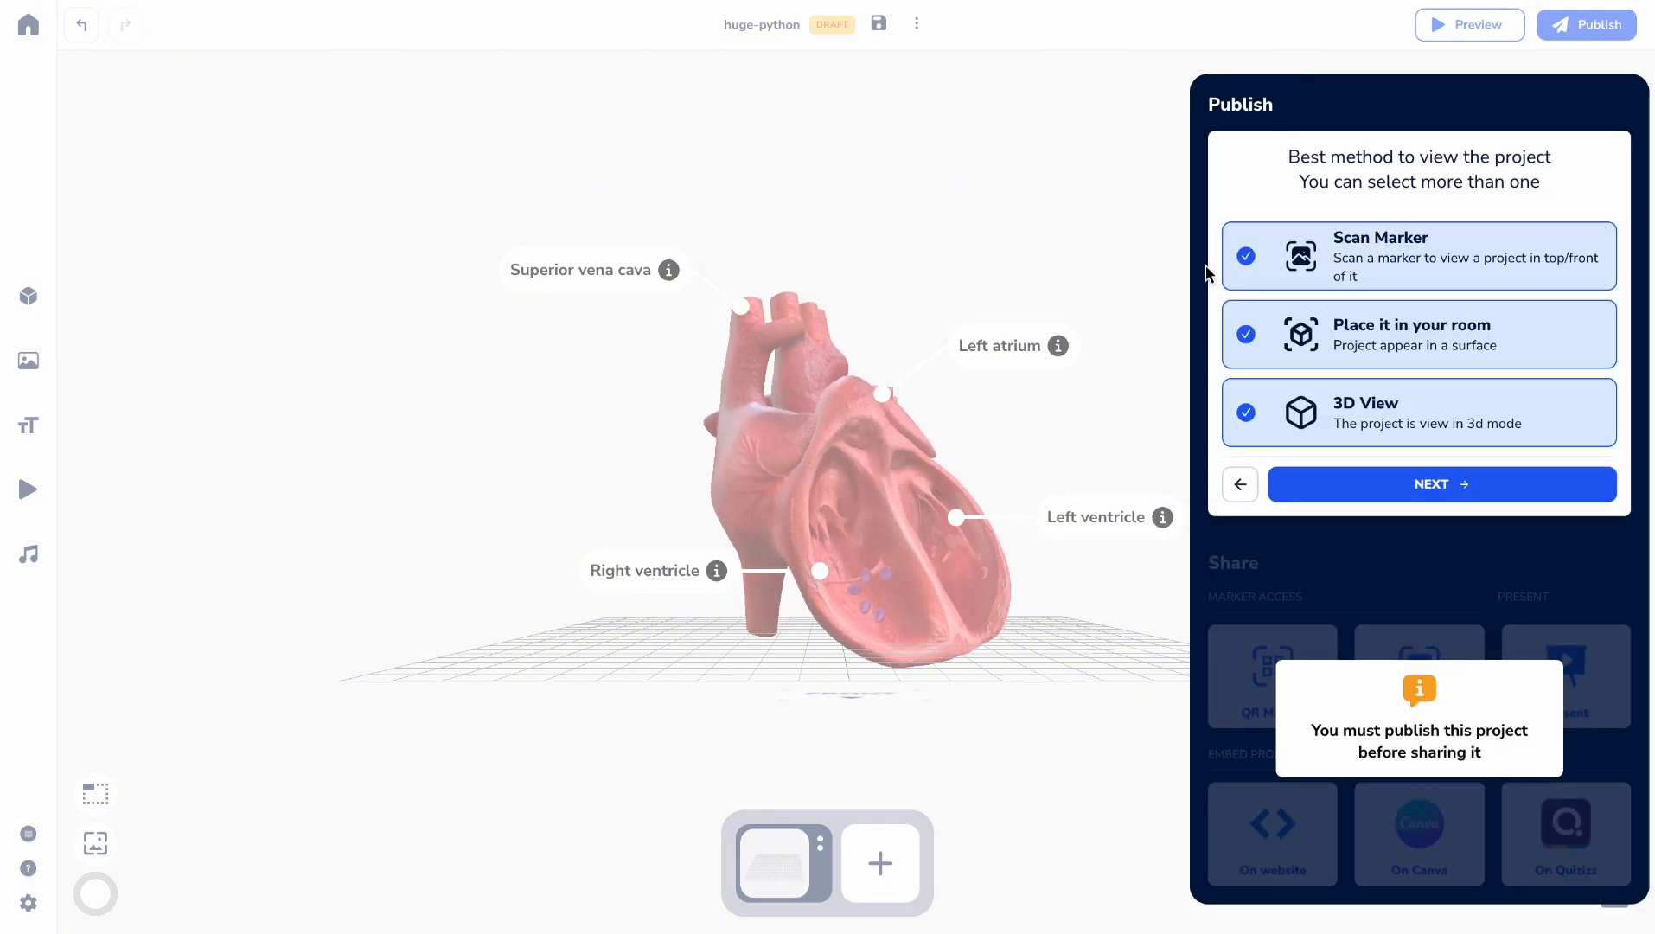
click(1408, 481)
click(1460, 732)
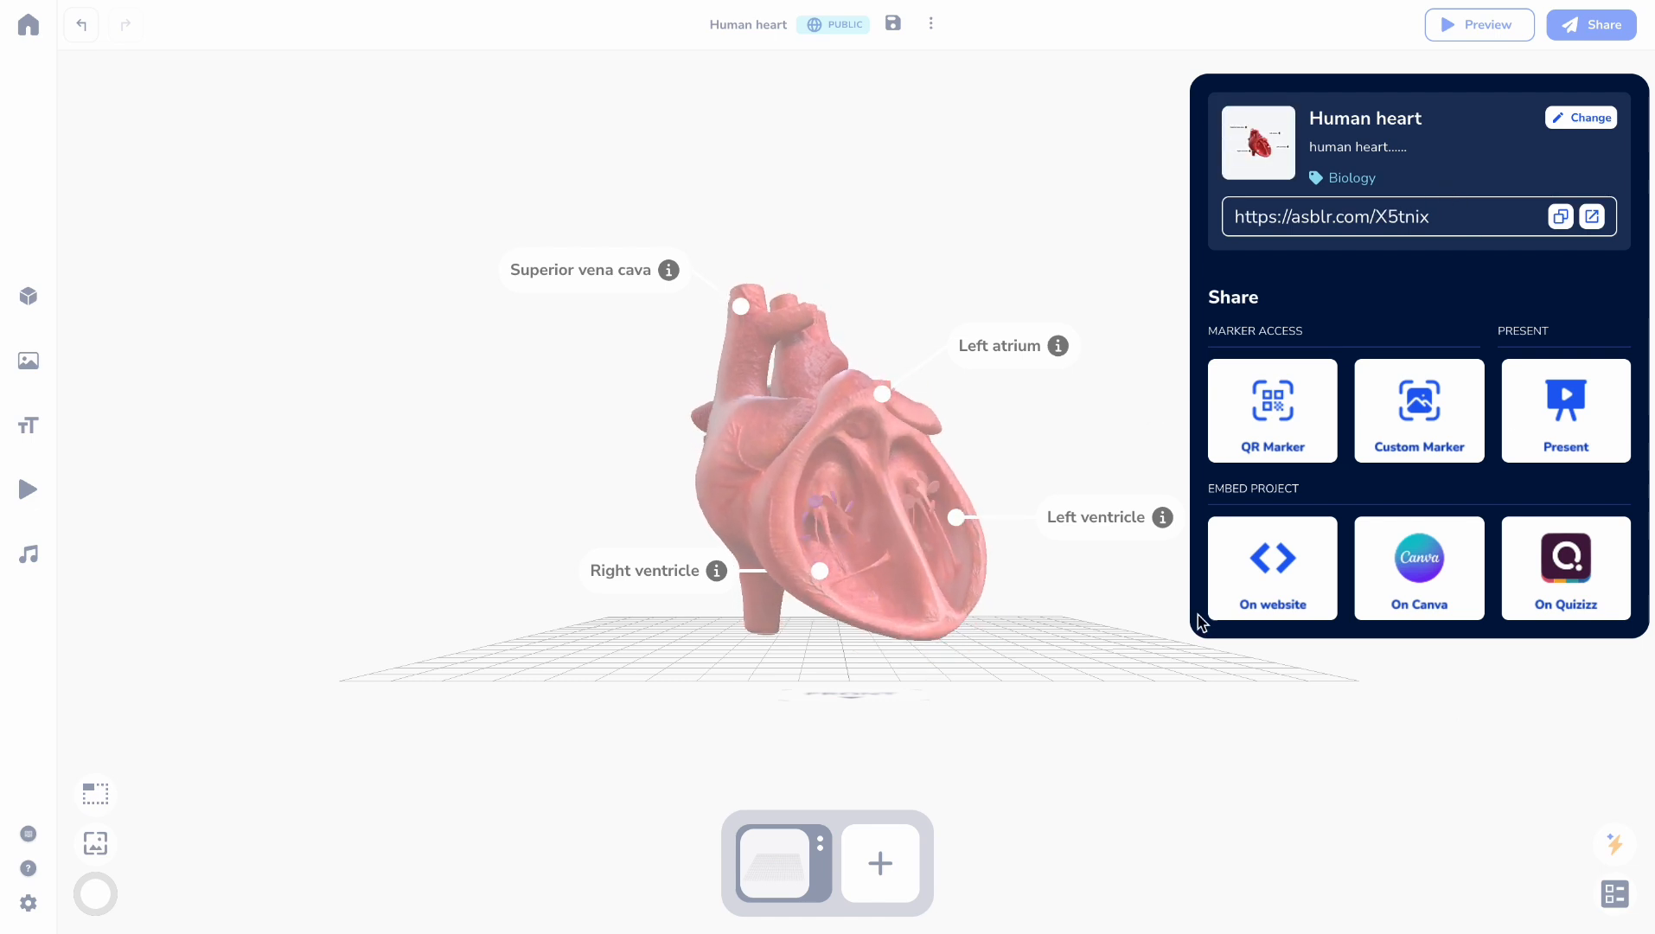
Step: Open the published Human heart project through its share link
click(1594, 217)
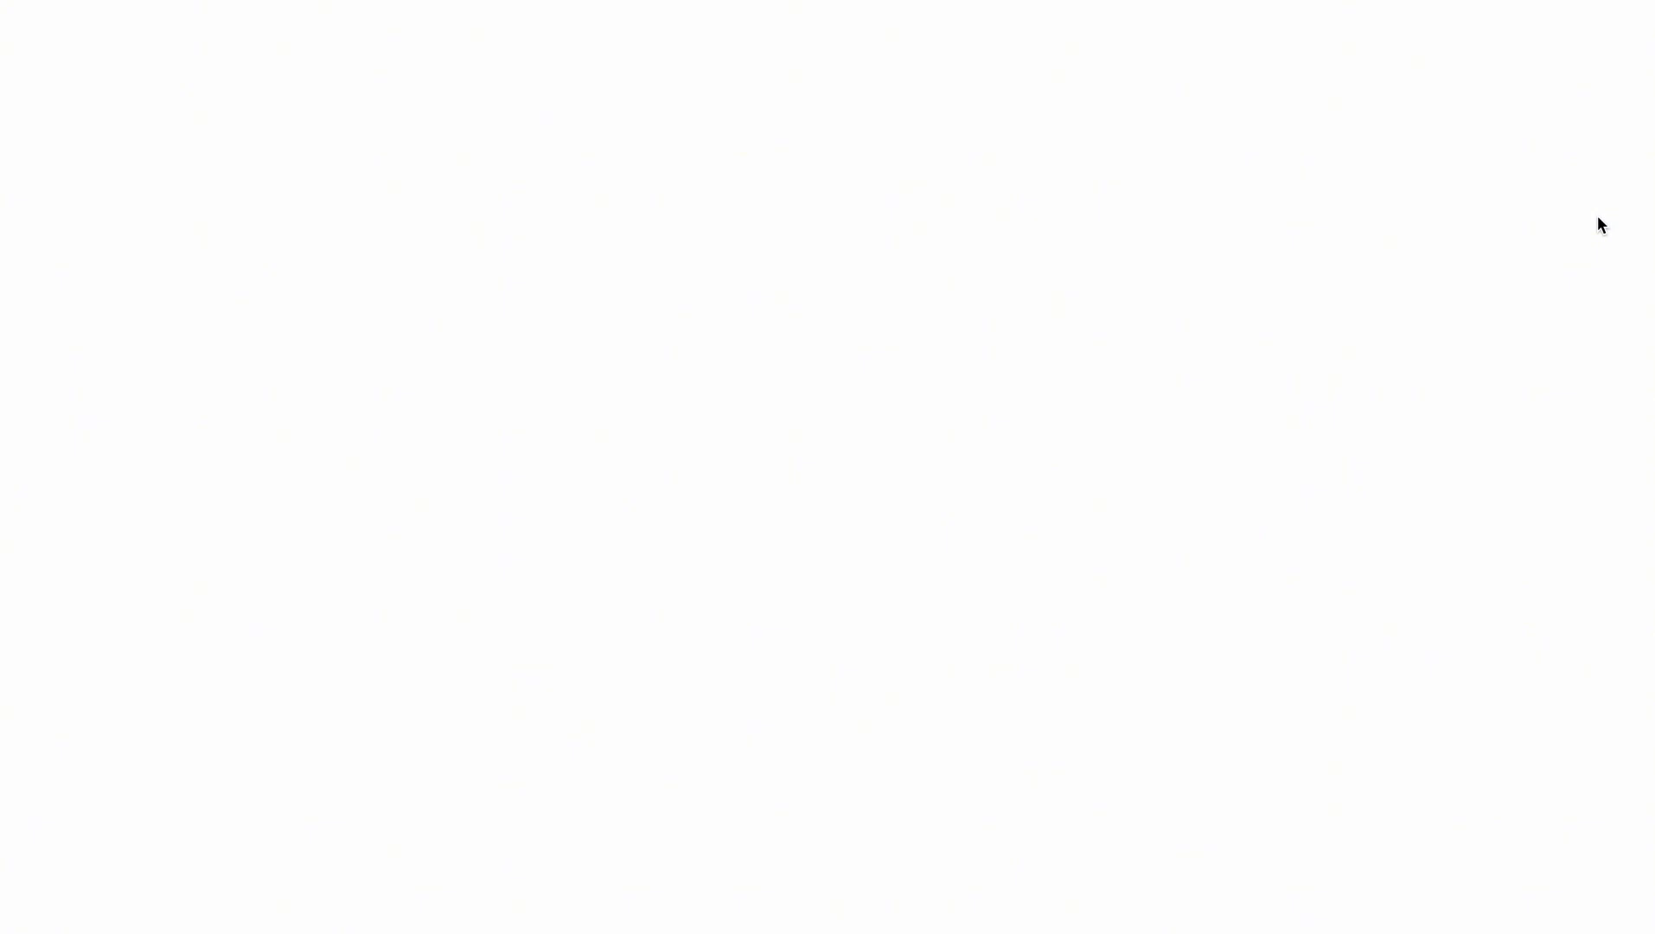